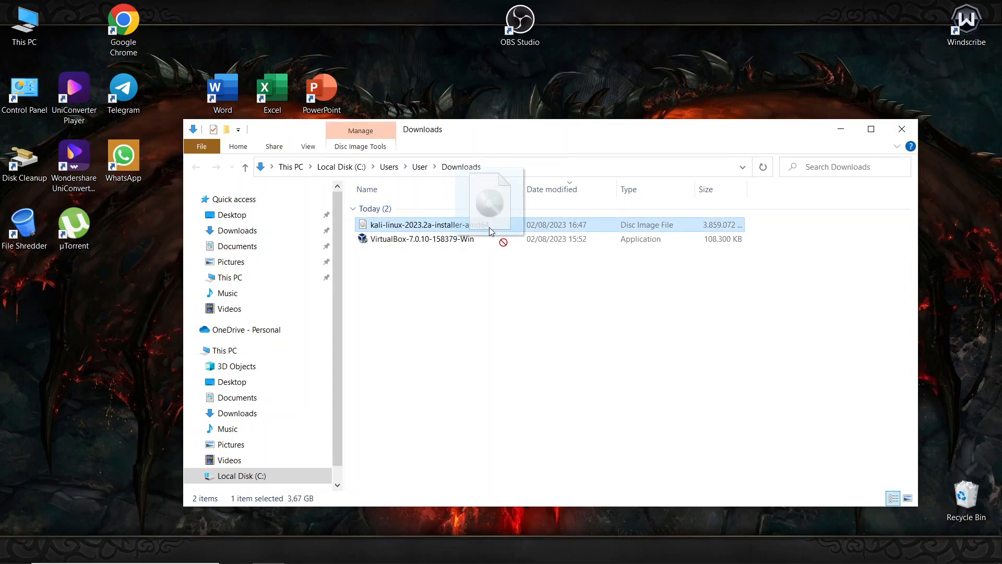
- Check the Kali 2023.2a ISO and VirtualBox 7.0.10 installer in Downloads, then return to Chrome
{"action": "left_click_drag", "start_coordinate": [489, 228], "coordinate": [476, 228]}
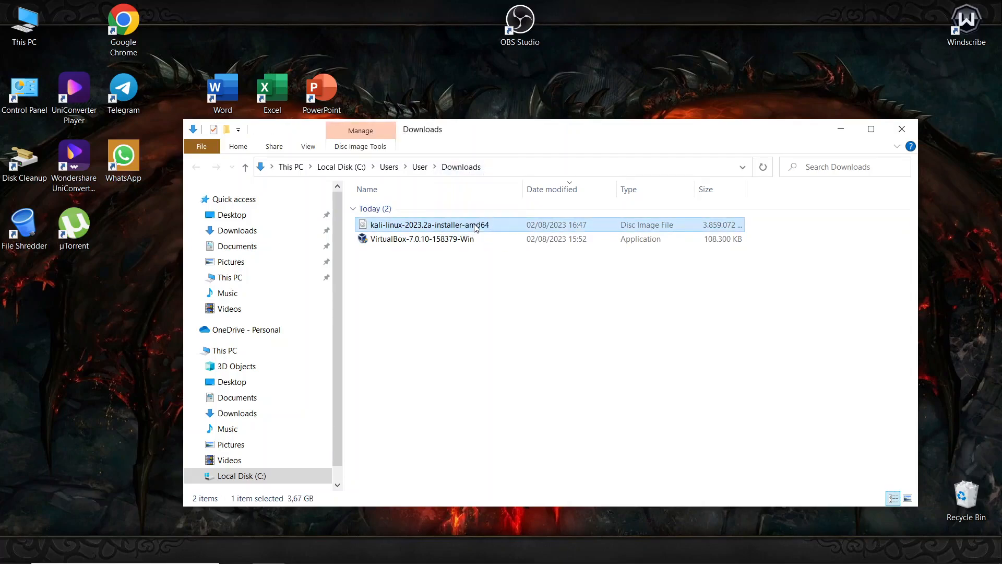
{"action": "left_click", "coordinate": [412, 269]}
{"action": "left_click_drag", "start_coordinate": [394, 238], "coordinate": [444, 257]}
{"action": "left_click", "coordinate": [441, 298]}
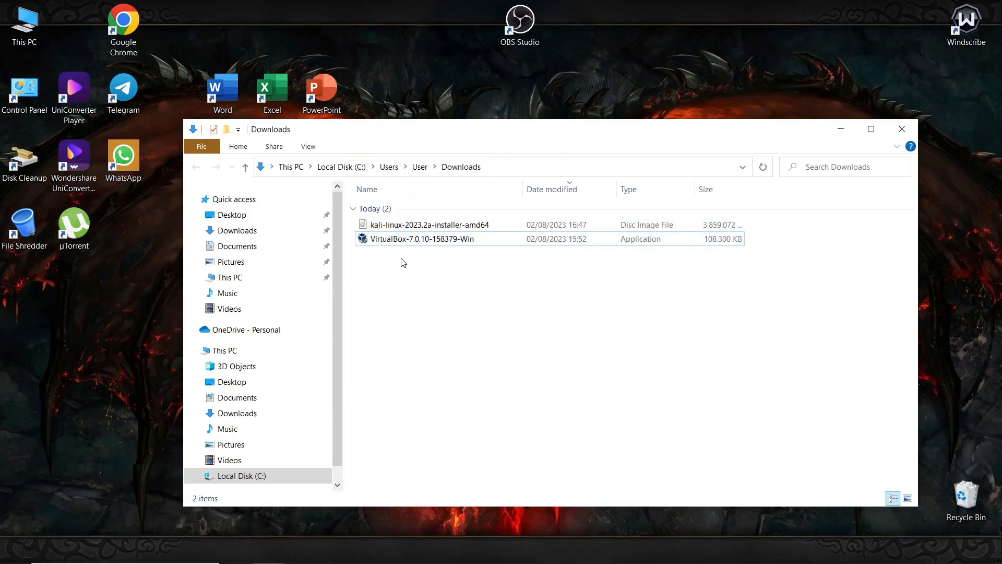
{"action": "left_click", "coordinate": [332, 550]}
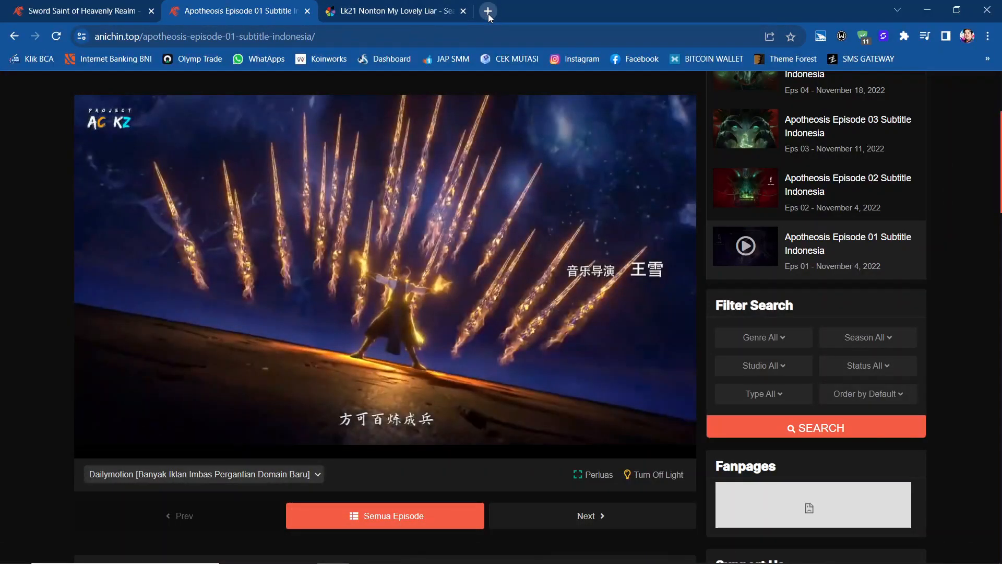
- Load virtualbox.org/wiki/Downloads in a new Chrome tab to view the 7.0.10 platform packages
{"action": "left_click", "coordinate": [488, 14]}
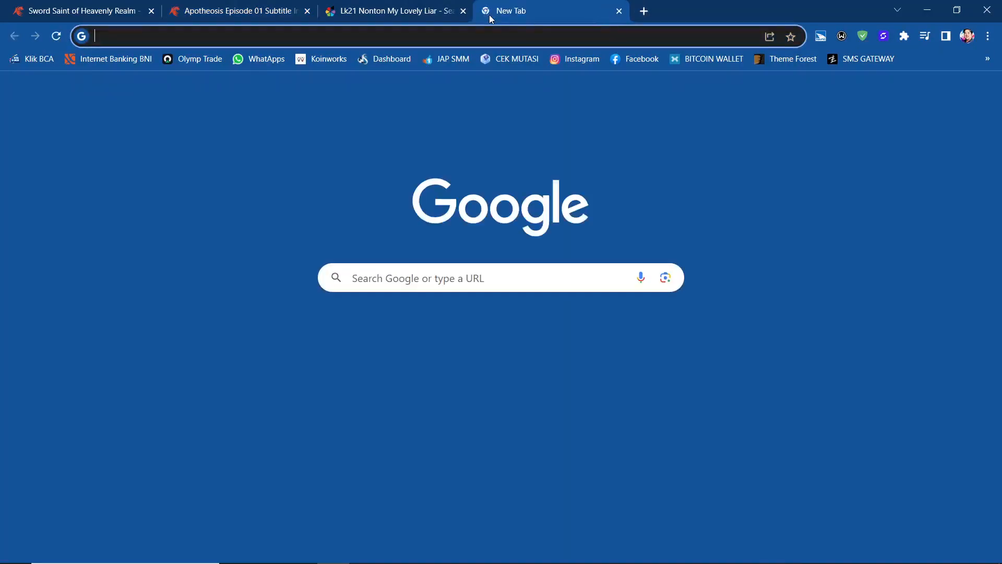
{"action": "type", "text": "viru"}
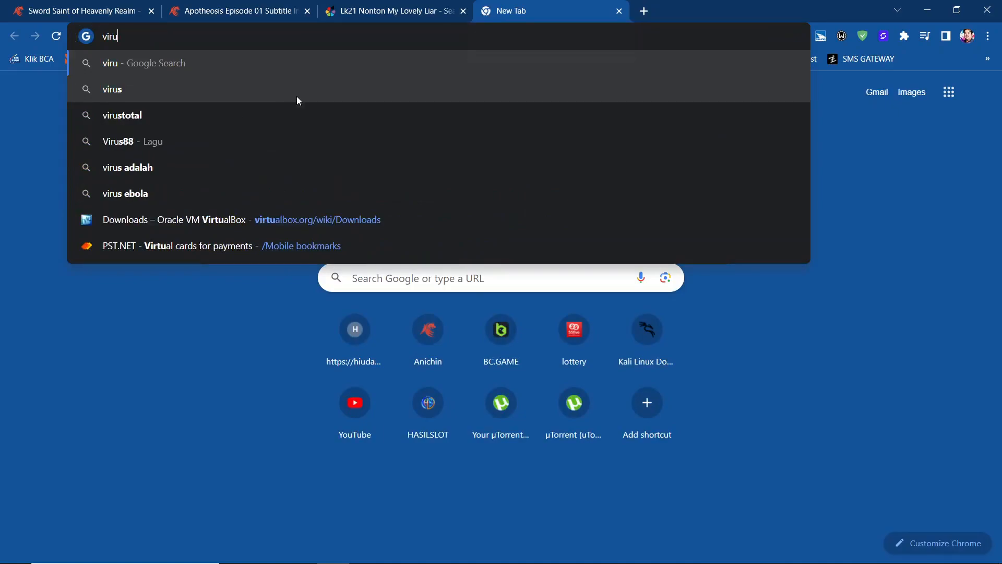
{"action": "left_click", "coordinate": [314, 218]}
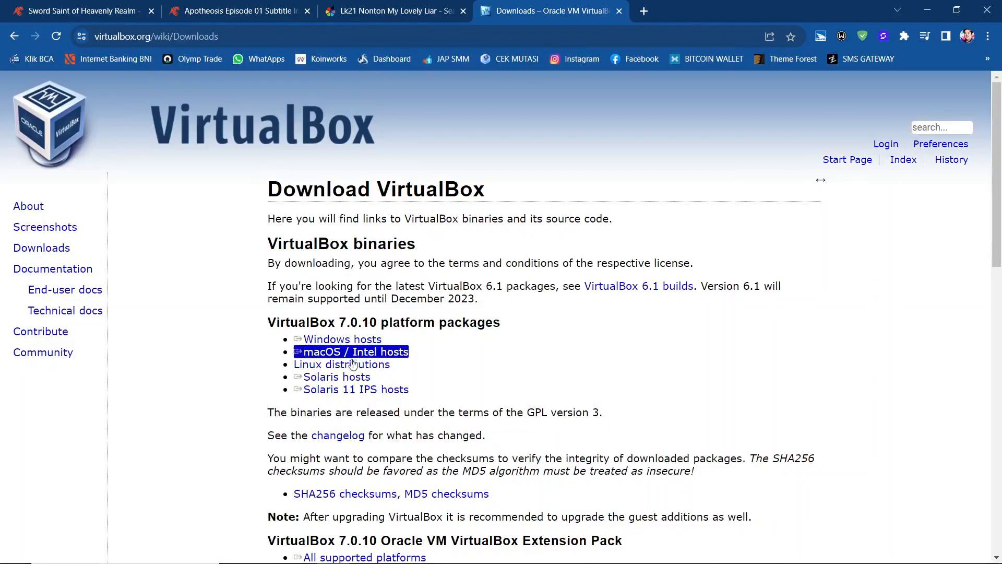
{"action": "left_click", "coordinate": [44, 251]}
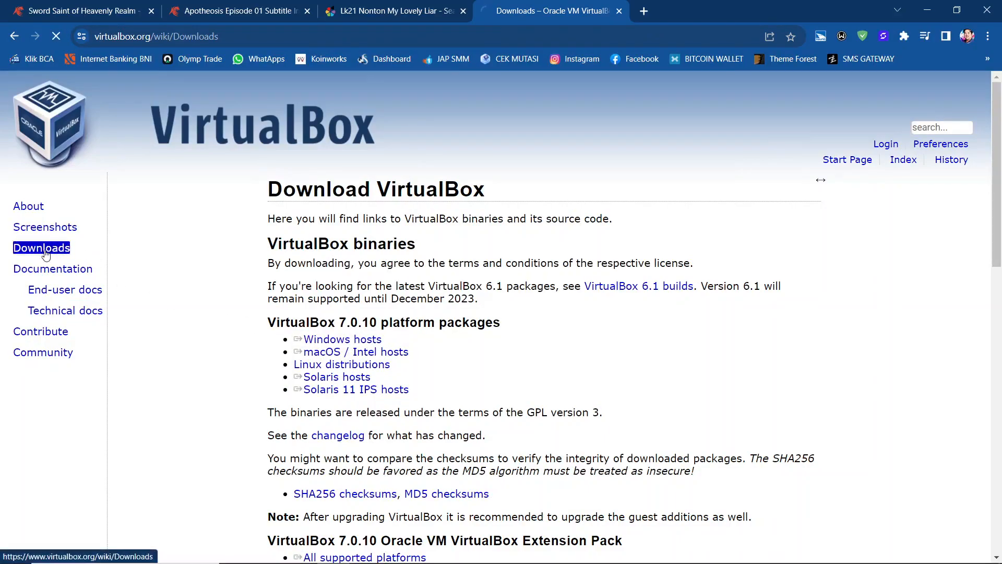
{"action": "left_click_drag", "start_coordinate": [298, 322], "coordinate": [476, 373]}
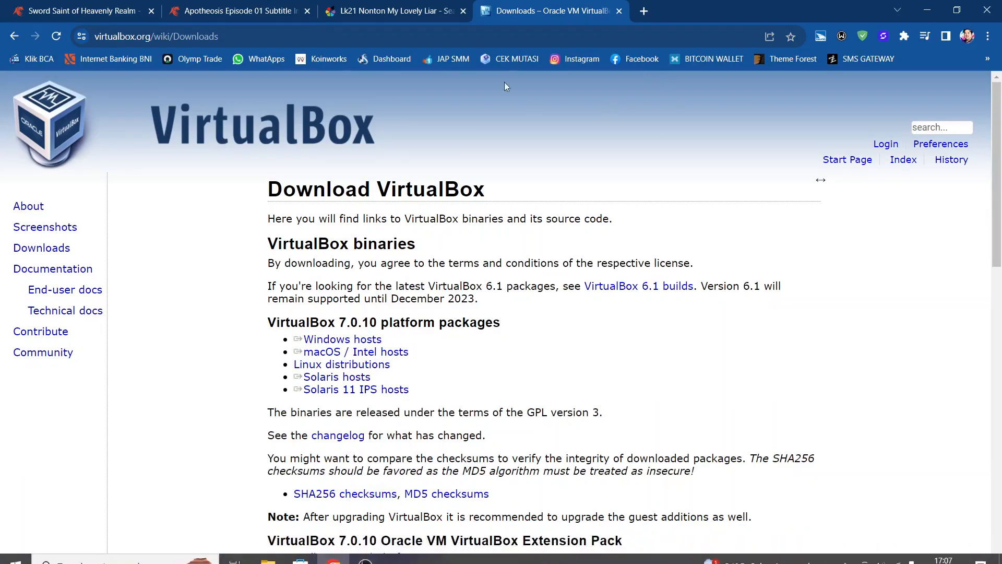
- Launch the VirtualBox-7.0.10 installer from the Downloads folder
{"action": "left_click", "coordinate": [928, 15]}
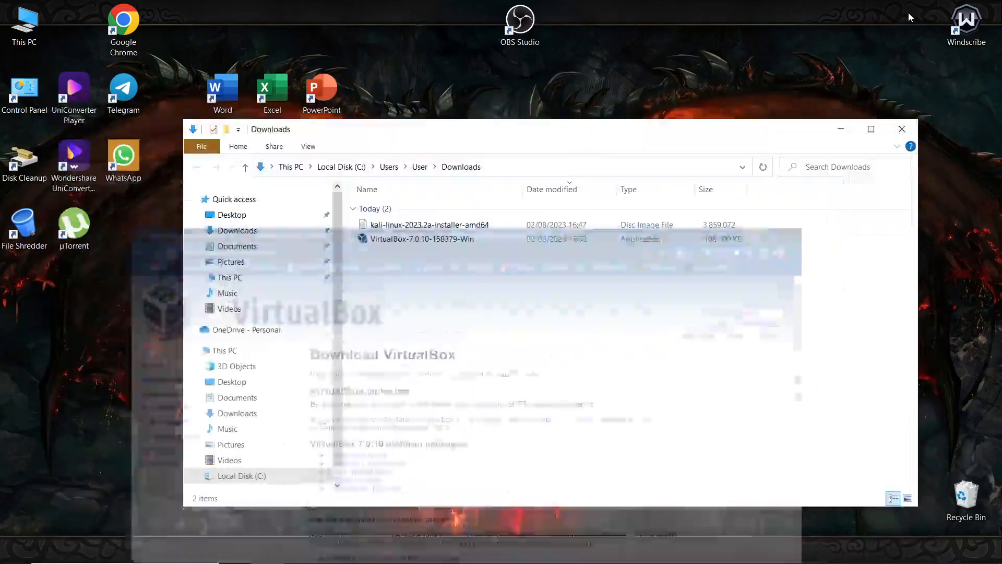
{"action": "left_click", "coordinate": [413, 239]}
{"action": "left_click_drag", "start_coordinate": [466, 308], "coordinate": [423, 229]}
{"action": "left_click", "coordinate": [419, 274]}
{"action": "double_click", "coordinate": [393, 239]}
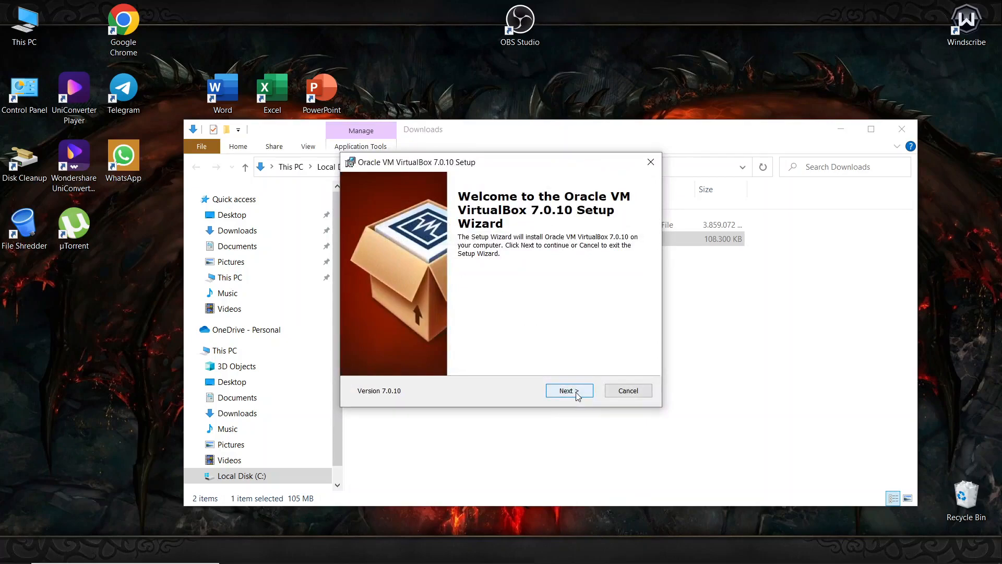
- Keep default features, accept the network-reset and missing-Python warnings, and begin installing
{"action": "left_click", "coordinate": [569, 390]}
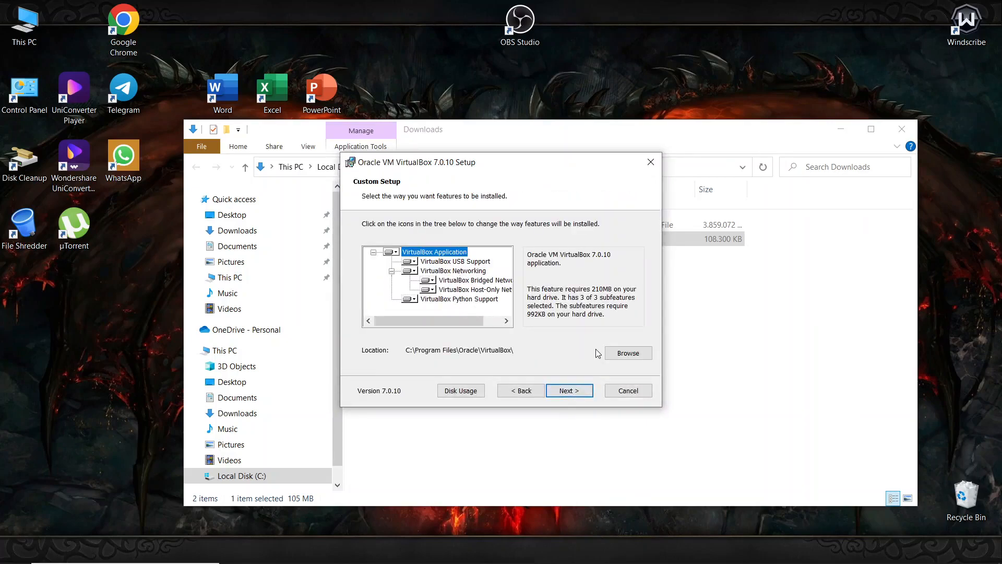
{"action": "left_click", "coordinate": [570, 390]}
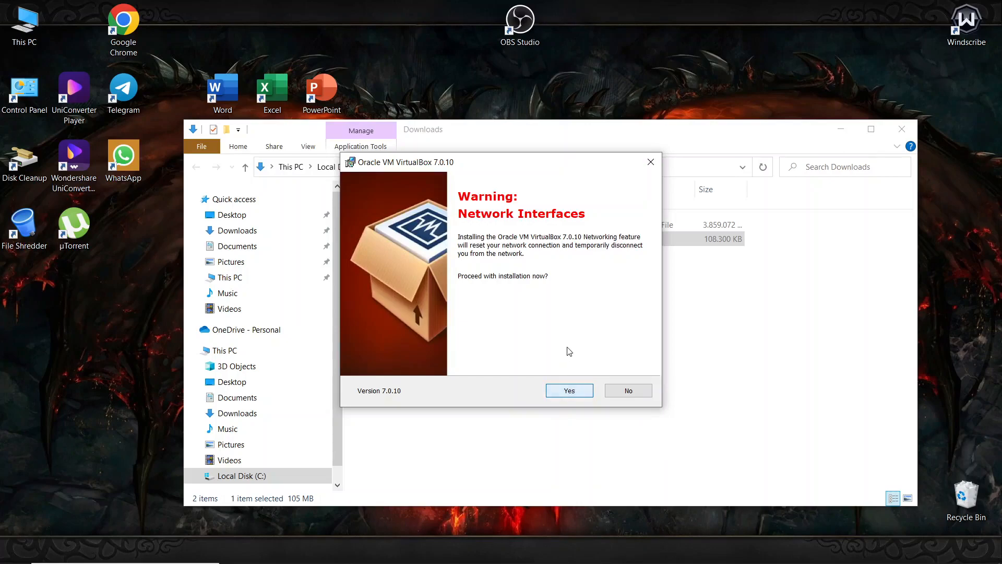
{"action": "left_click", "coordinate": [569, 390]}
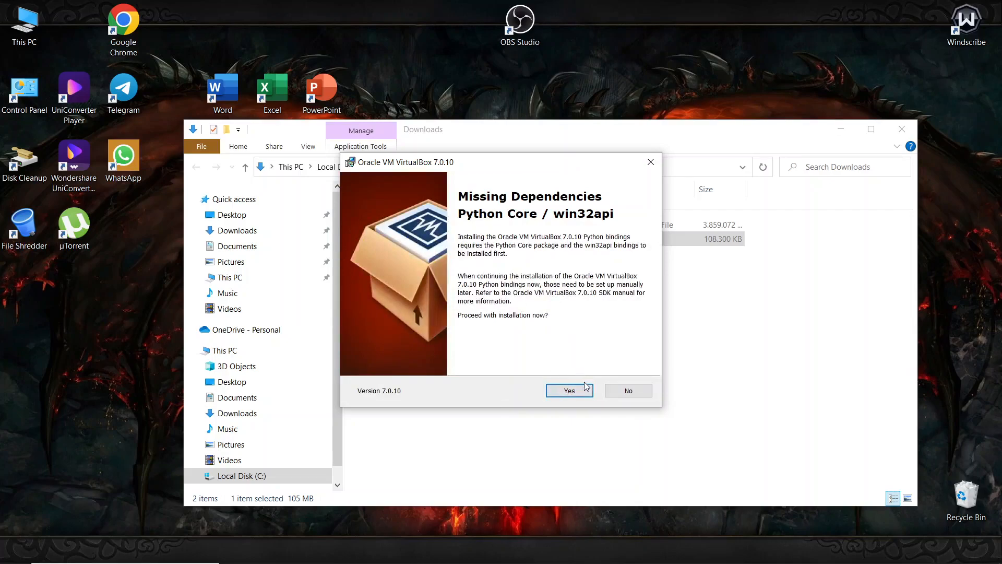
{"action": "left_click", "coordinate": [585, 389]}
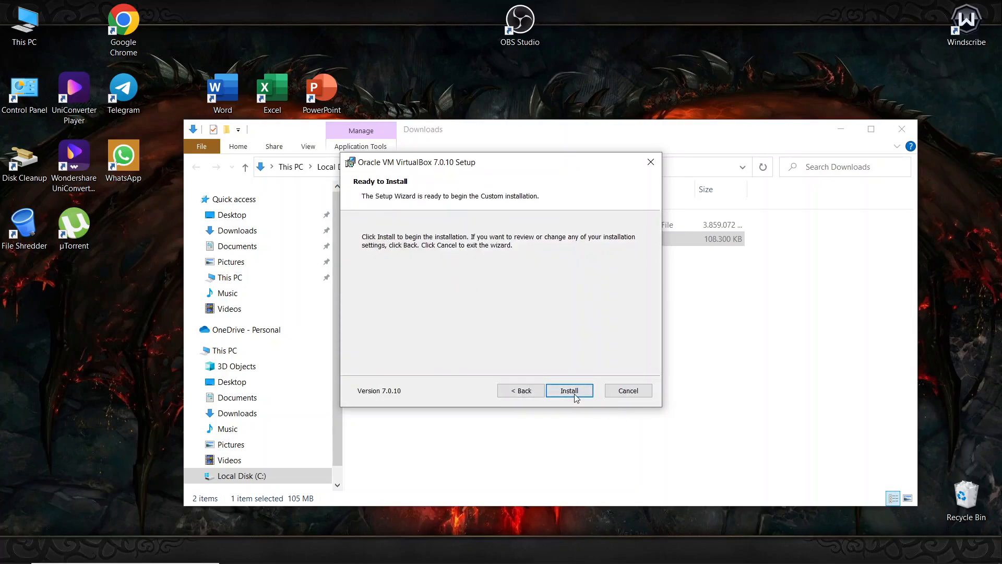
{"action": "left_click", "coordinate": [574, 393]}
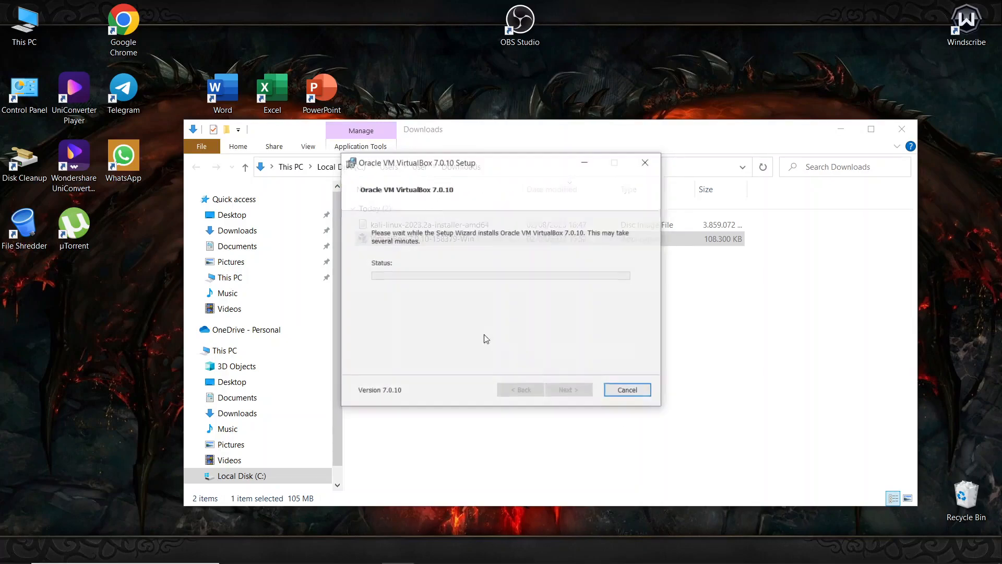
- Refresh the desktop while VirtualBox 7.0.10 installs, then finish the setup wizard
{"action": "right_click", "coordinate": [130, 235]}
{"action": "left_click", "coordinate": [130, 252]}
{"action": "right_click", "coordinate": [575, 70]}
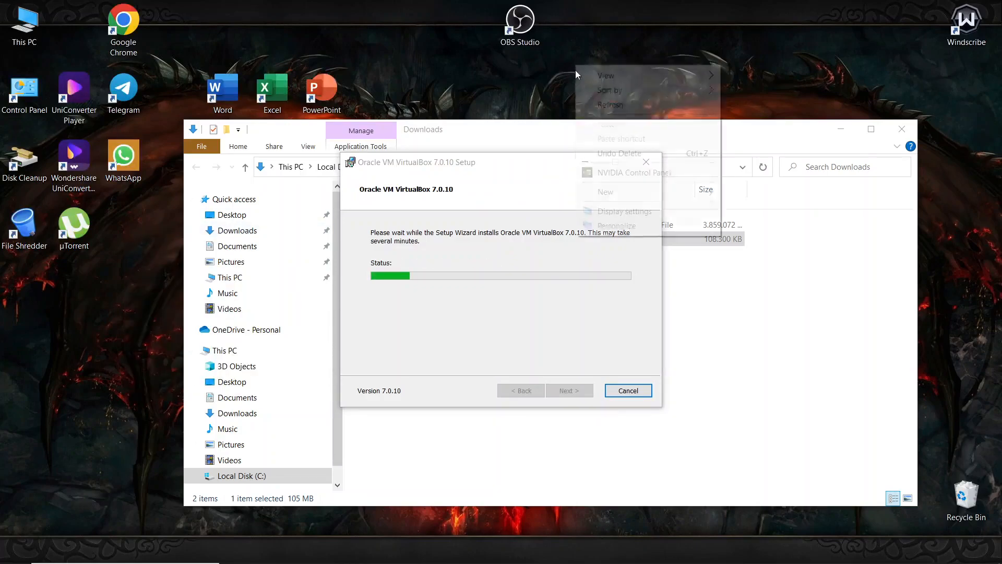
{"action": "left_click", "coordinate": [606, 110]}
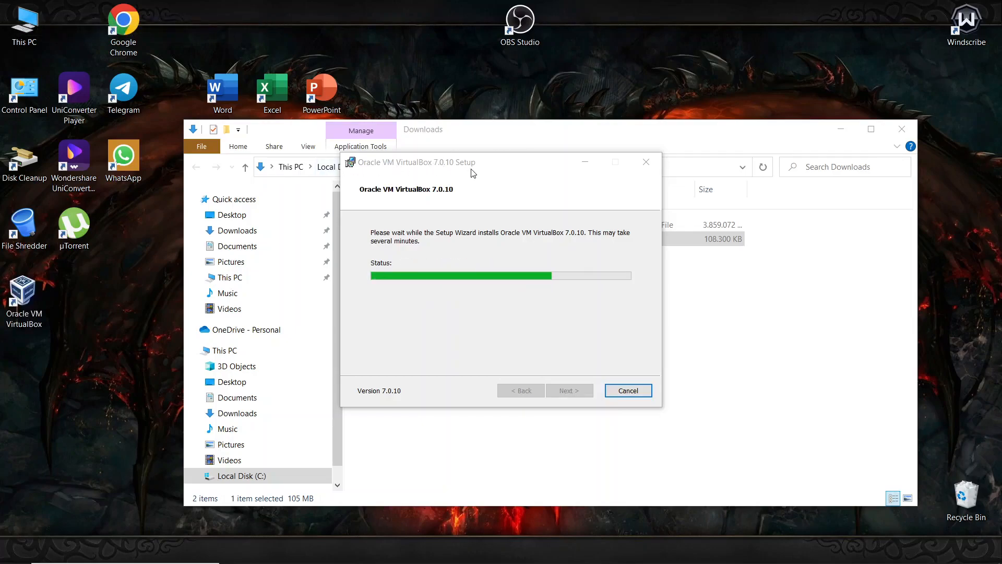
{"action": "right_click", "coordinate": [387, 33]}
{"action": "left_click", "coordinate": [418, 69]}
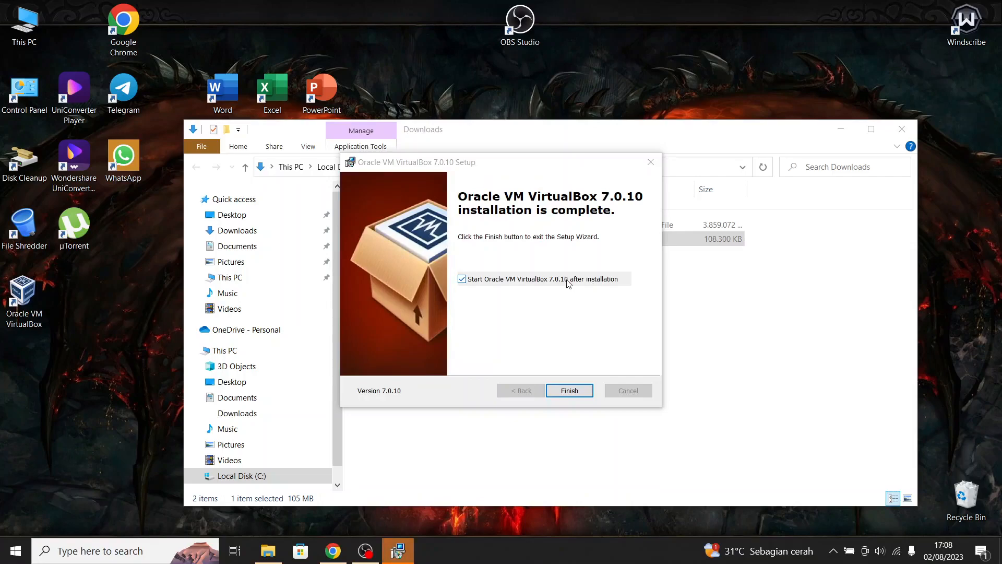
{"action": "left_click", "coordinate": [570, 390]}
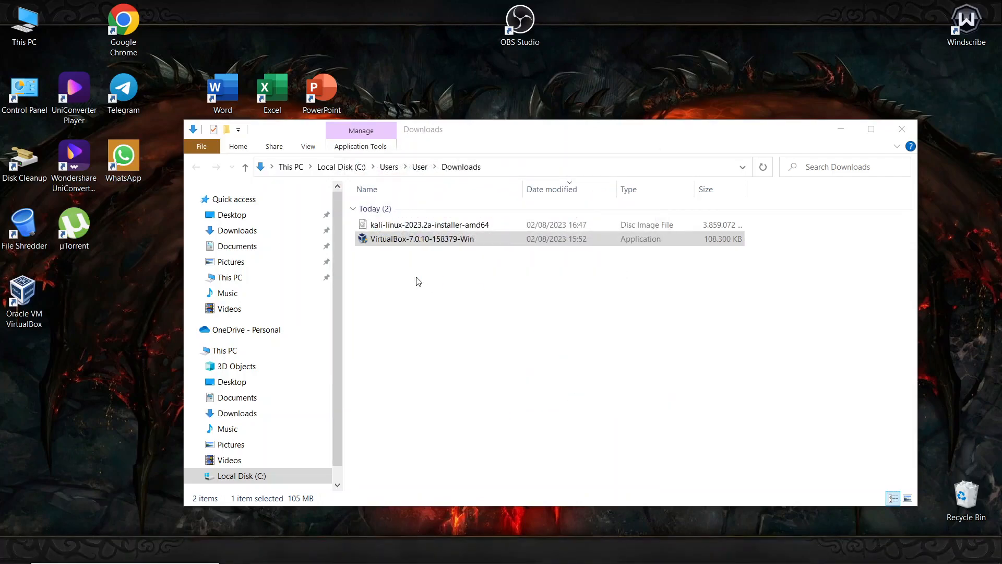
- Refresh the desktop icons and the Downloads folder file list
{"action": "right_click", "coordinate": [130, 256]}
{"action": "left_click", "coordinate": [154, 294]}
{"action": "mouse_move", "coordinate": [397, 551]}
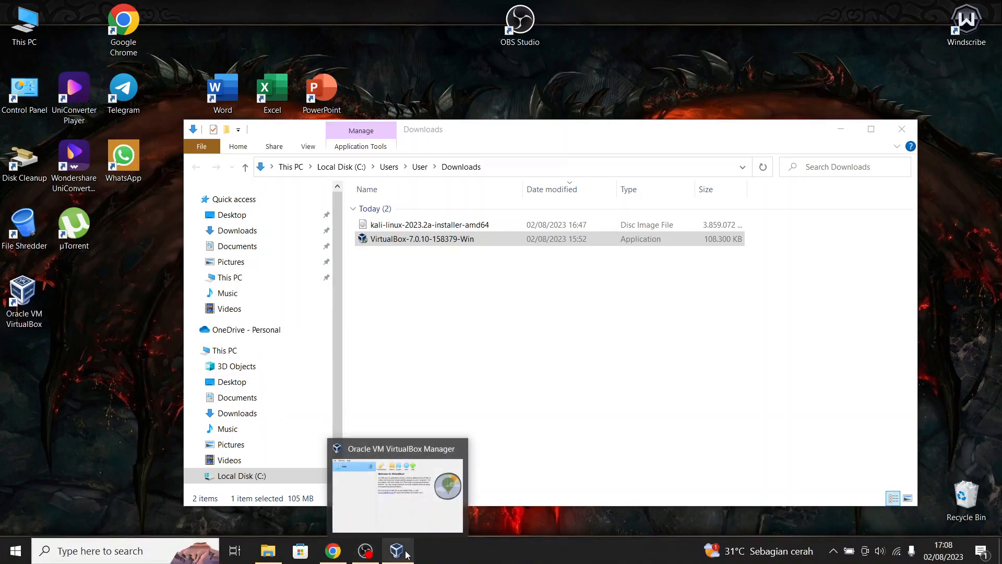
{"action": "right_click", "coordinate": [496, 289]}
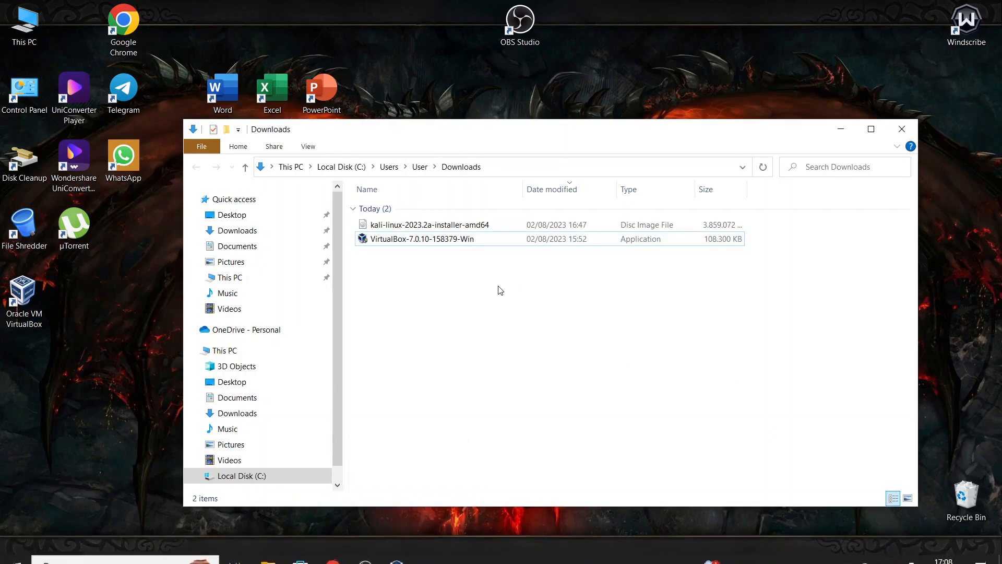
{"action": "left_click", "coordinate": [531, 341]}
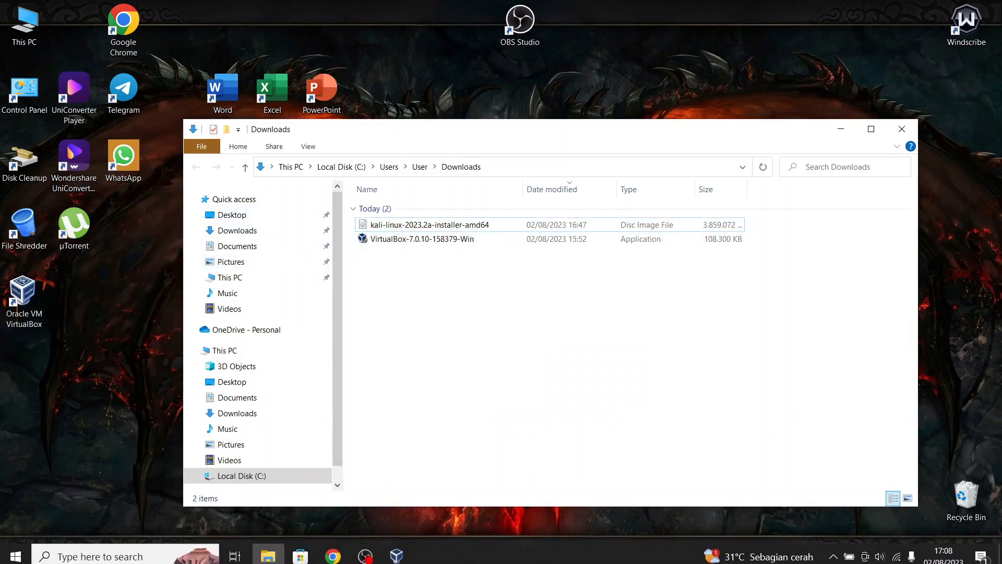
- Minimize OBS and bring the VirtualBox Manager welcome screen to the front
{"action": "left_click", "coordinate": [376, 551]}
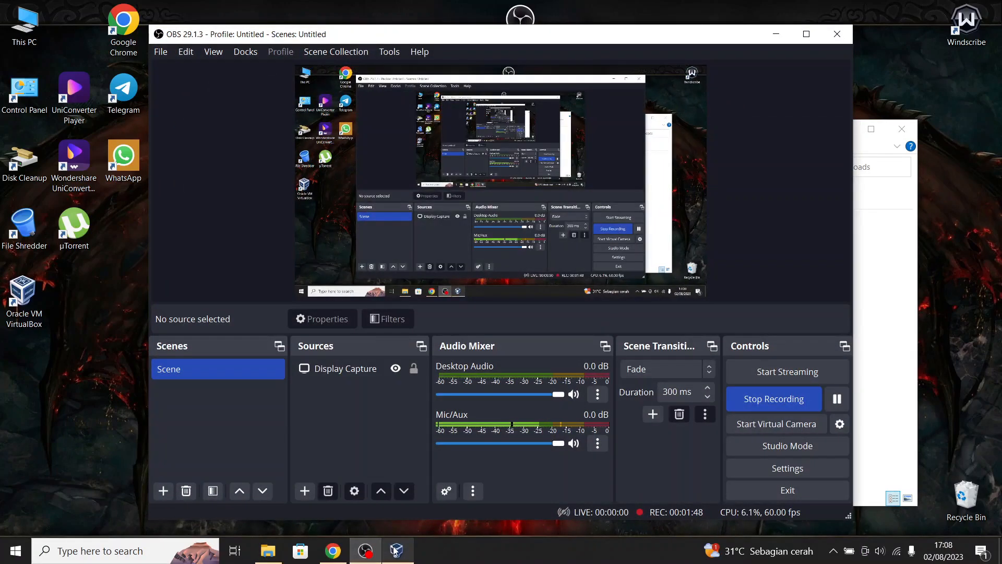
{"action": "left_click", "coordinate": [368, 551]}
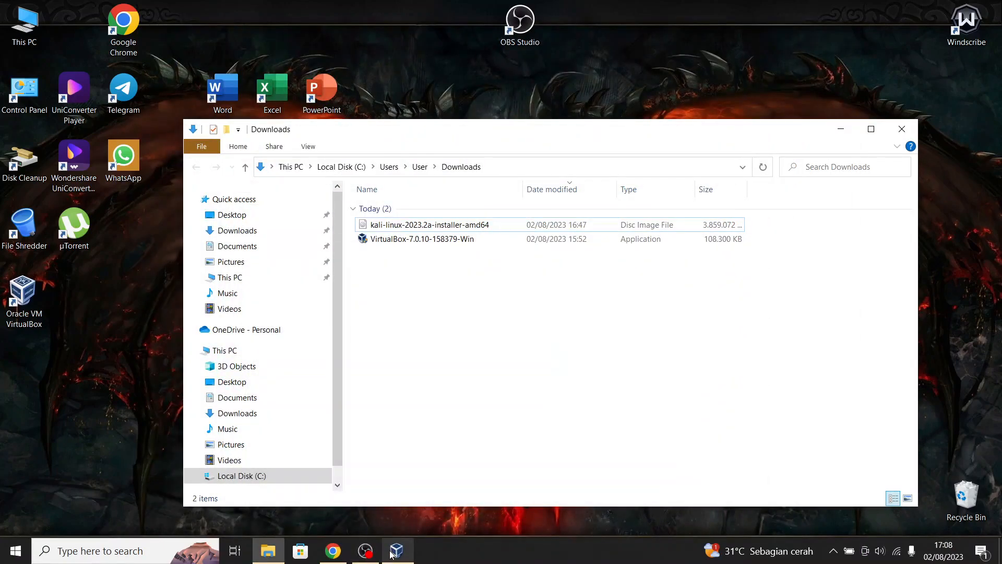
{"action": "left_click", "coordinate": [430, 457]}
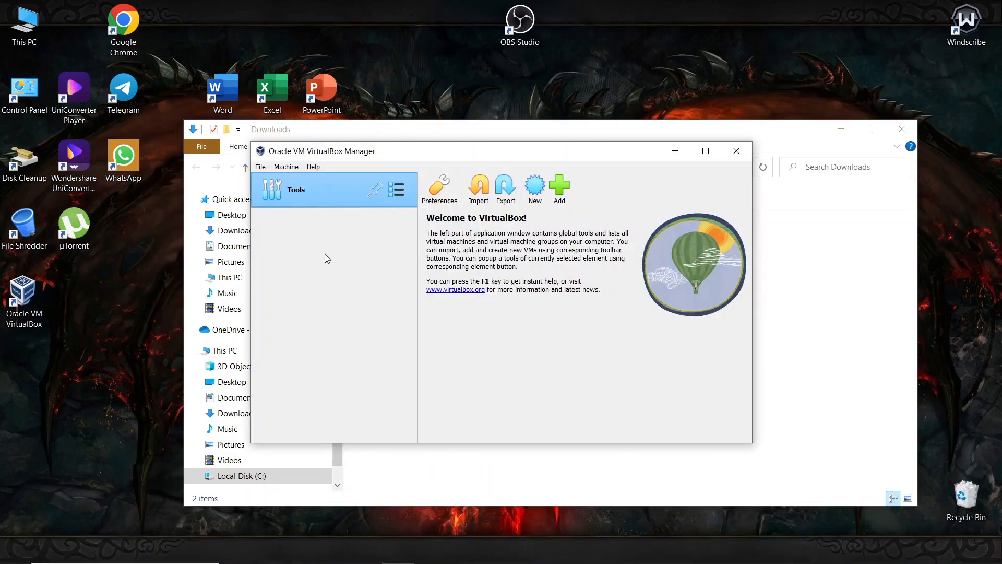
{"action": "left_click_drag", "start_coordinate": [399, 143], "coordinate": [342, 151]}
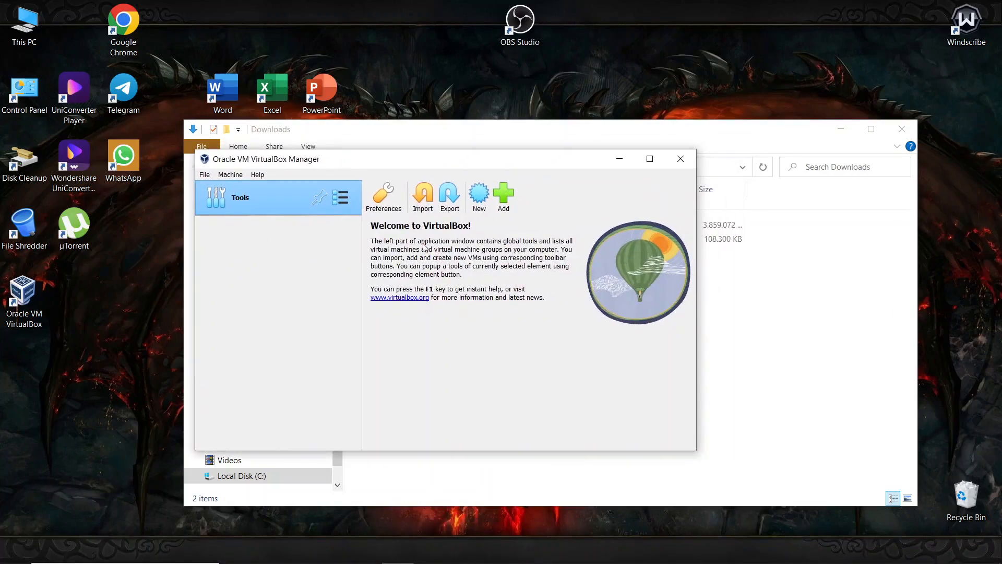
{"action": "left_click", "coordinate": [883, 302]}
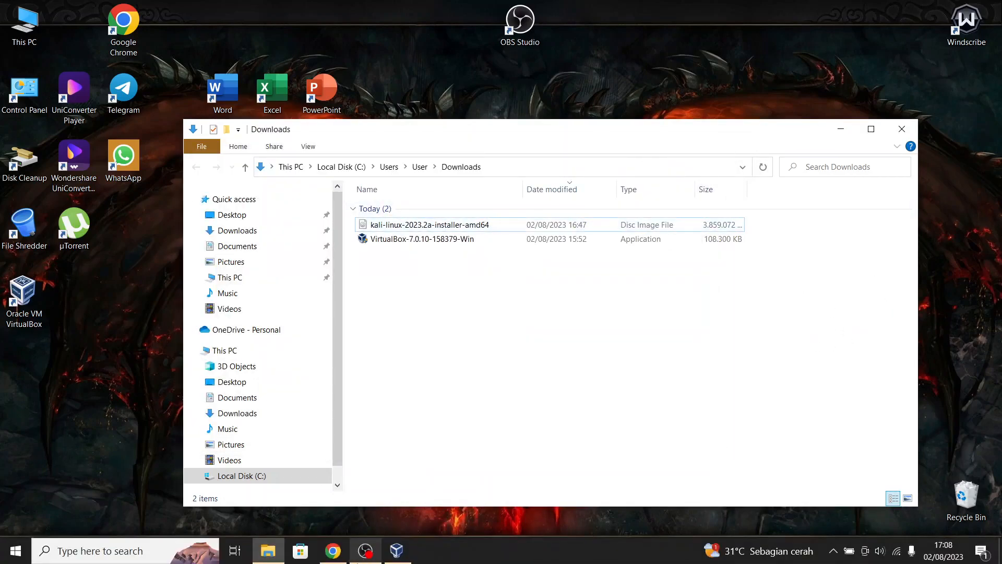
{"action": "left_click", "coordinate": [392, 554]}
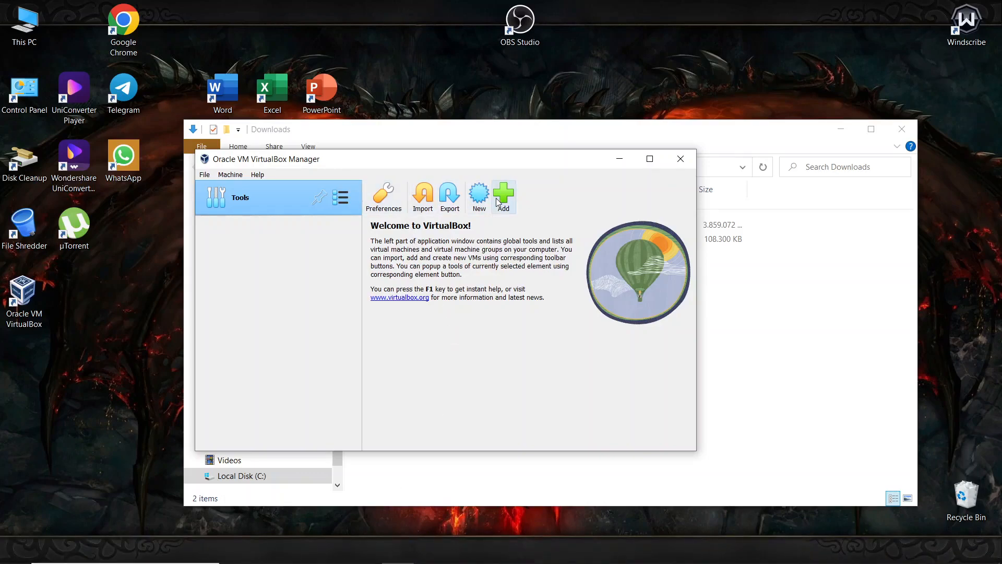
- Start a new virtual machine and name it 'Kali Linux'
{"action": "left_click", "coordinate": [478, 194]}
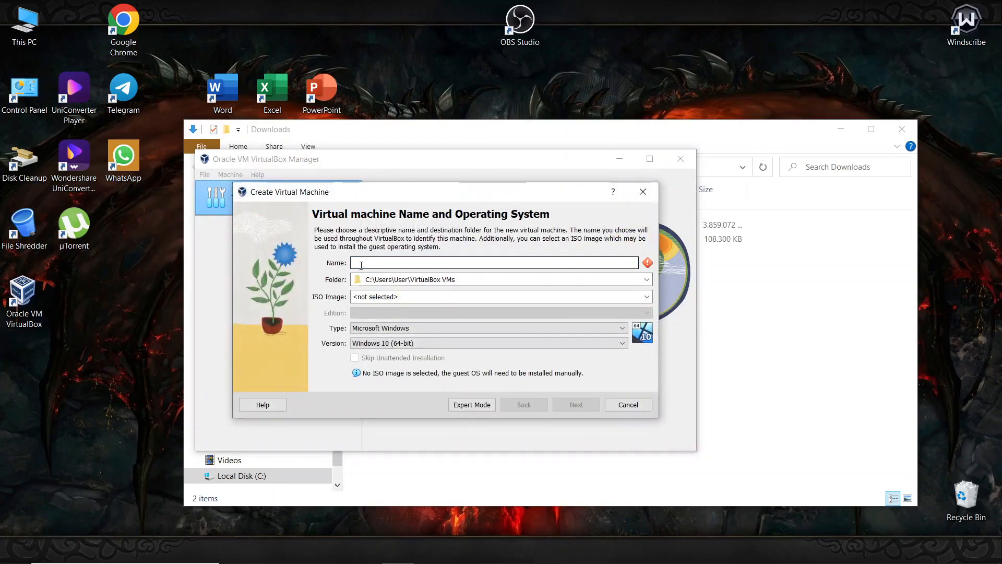
{"action": "type", "text": "Kal"}
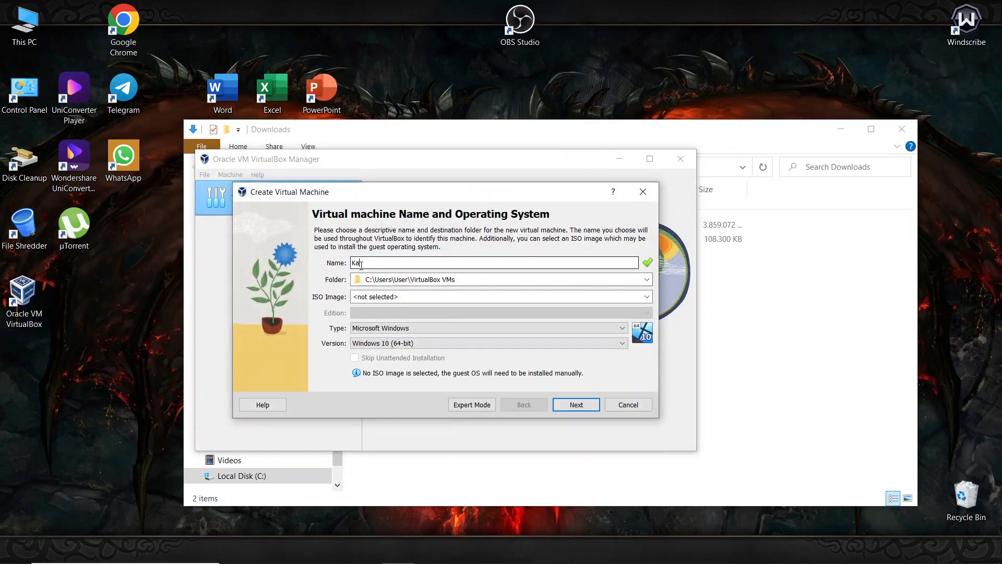
{"action": "type", "text": "i Linux FS"}
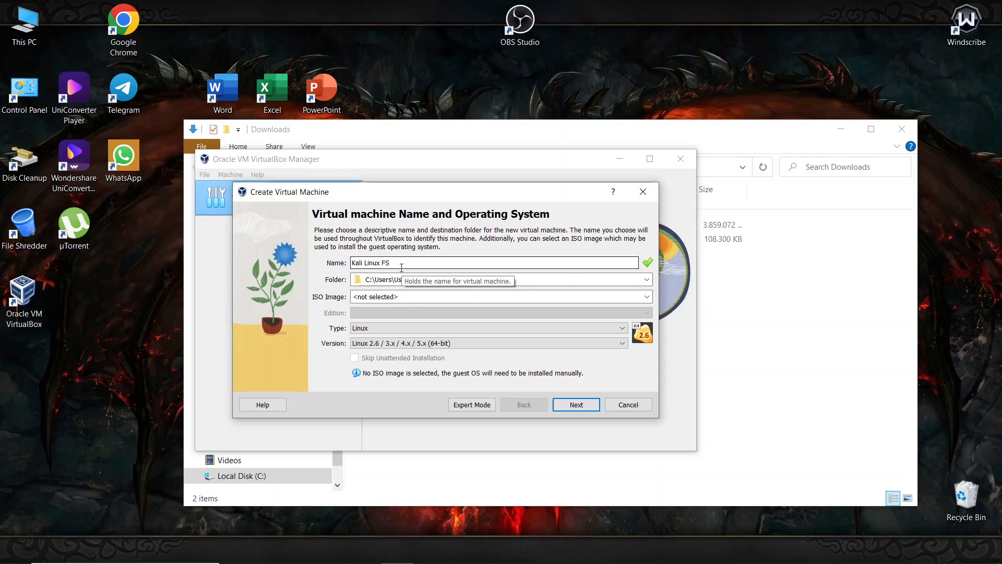
{"action": "left_click", "coordinate": [399, 551]}
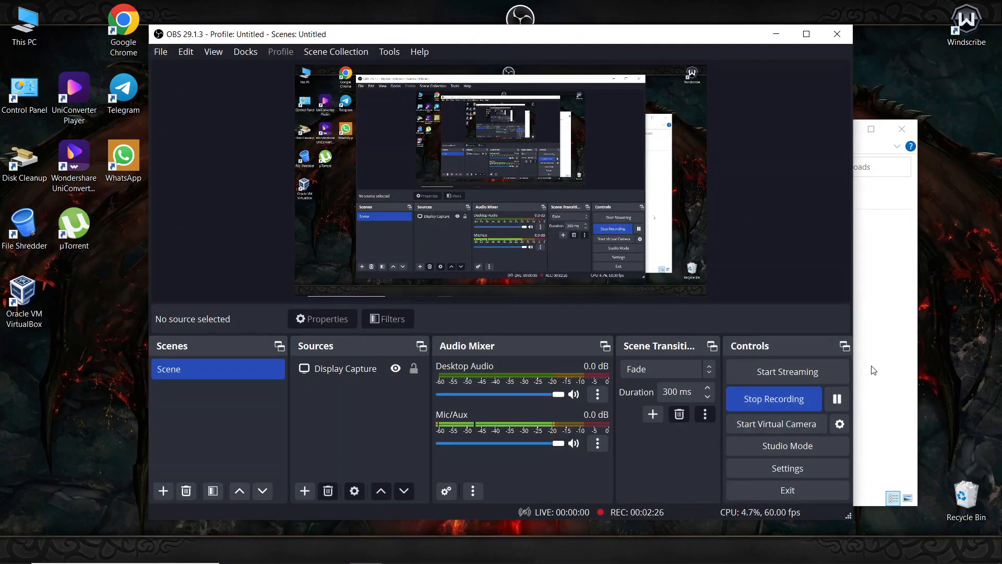
{"action": "left_click", "coordinate": [881, 331]}
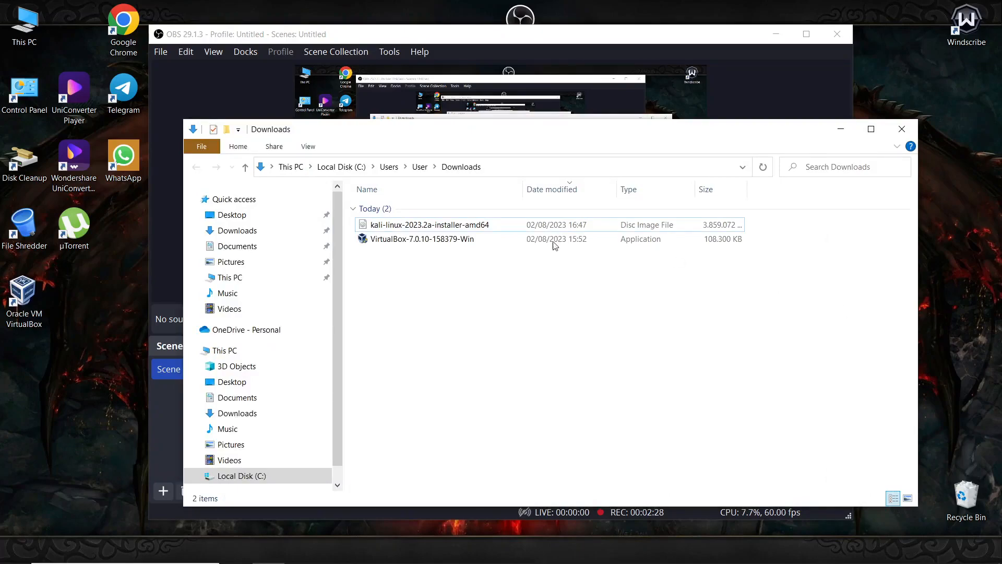
{"action": "left_click", "coordinate": [396, 551]}
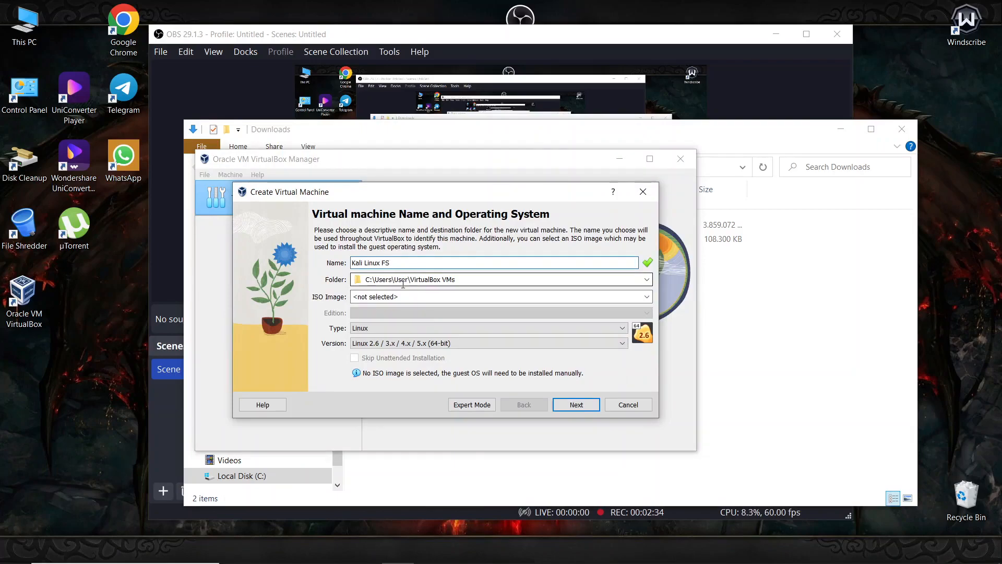
- Choose the kali-linux-2023.2a-installer-amd64 ISO from Downloads, then switch to the one-page expert layout
{"action": "left_click", "coordinate": [386, 281]}
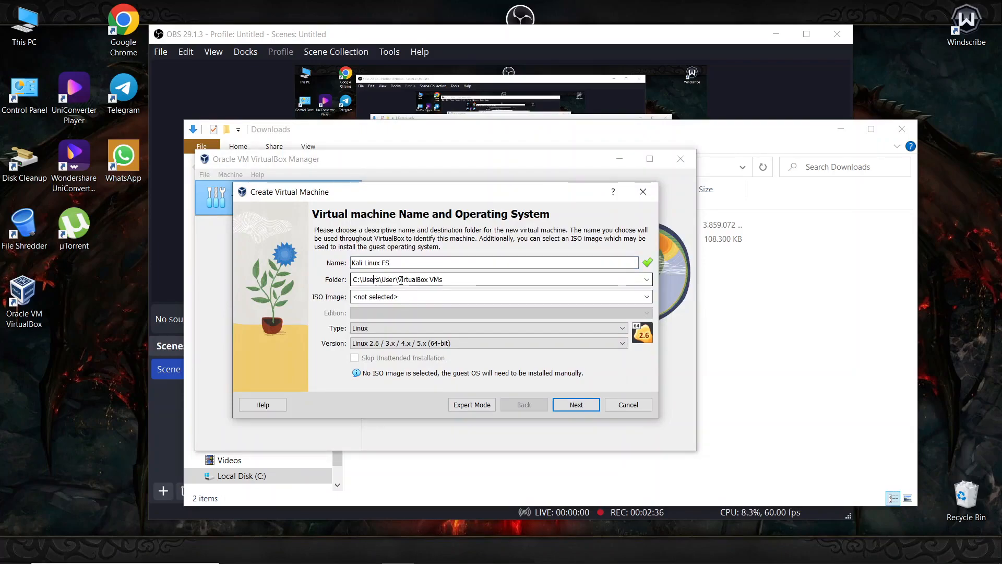
{"action": "left_click_drag", "start_coordinate": [443, 280], "coordinate": [403, 281]}
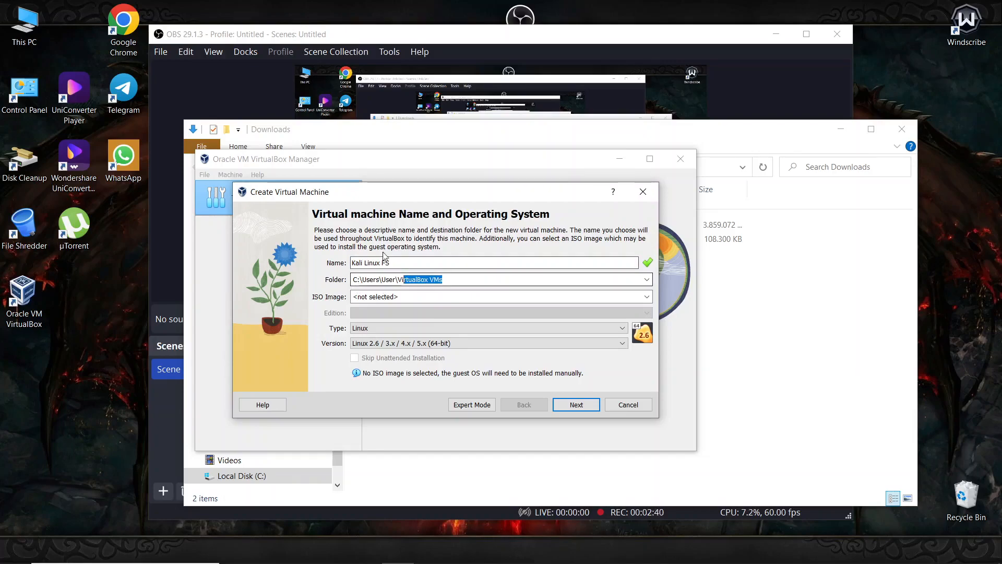
{"action": "left_click", "coordinate": [417, 297]}
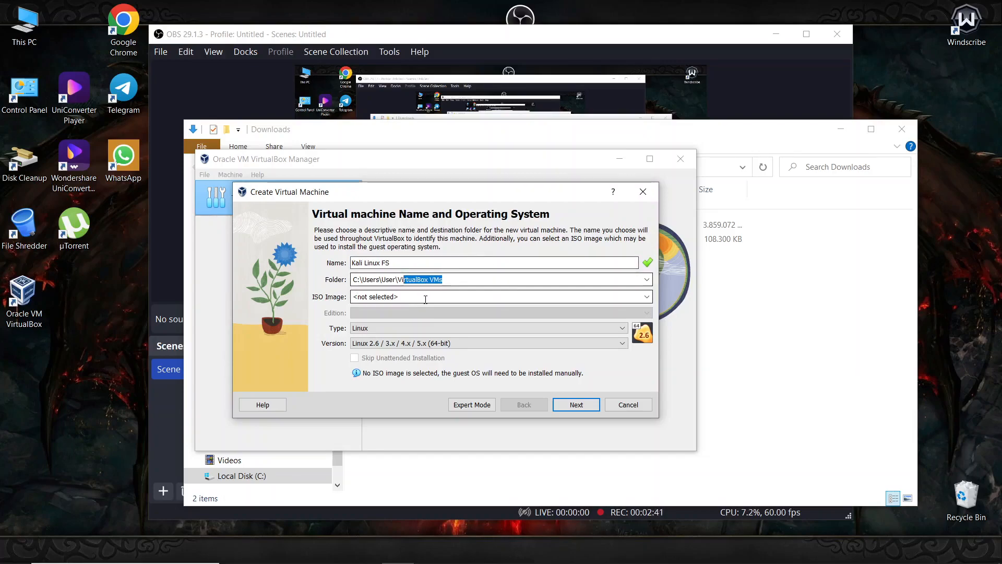
{"action": "left_click", "coordinate": [458, 278]}
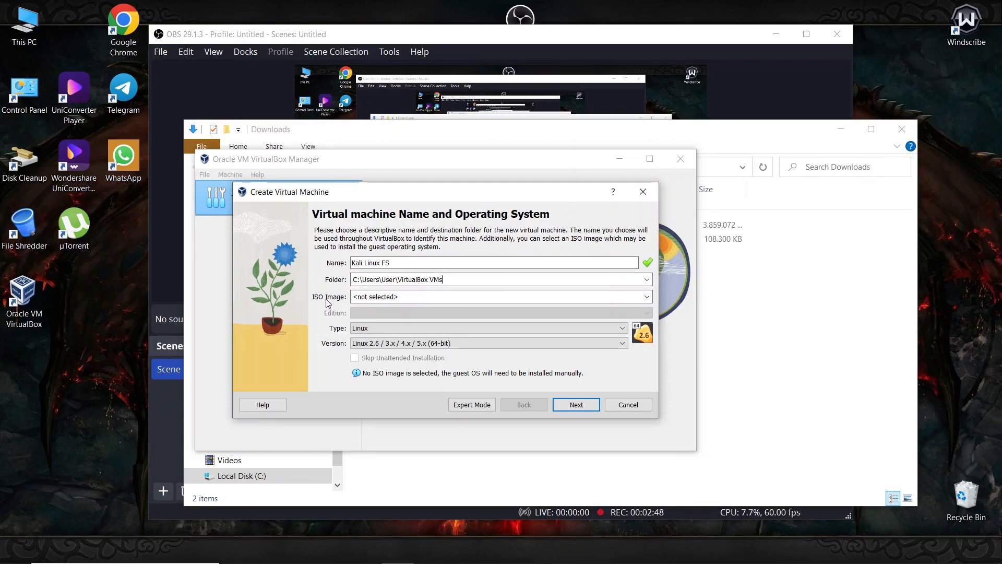
{"action": "left_click", "coordinate": [646, 299]}
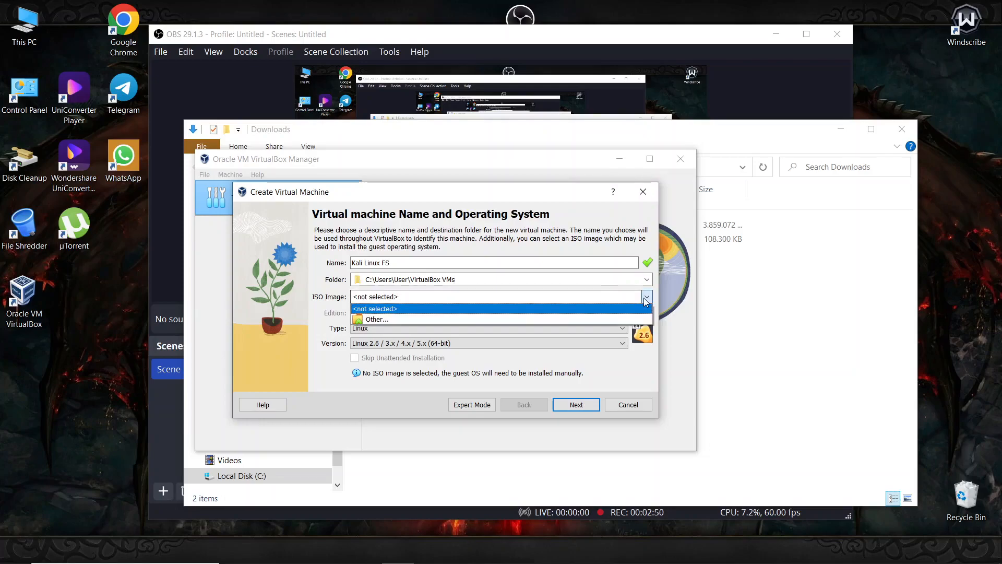
{"action": "left_click", "coordinate": [385, 325]}
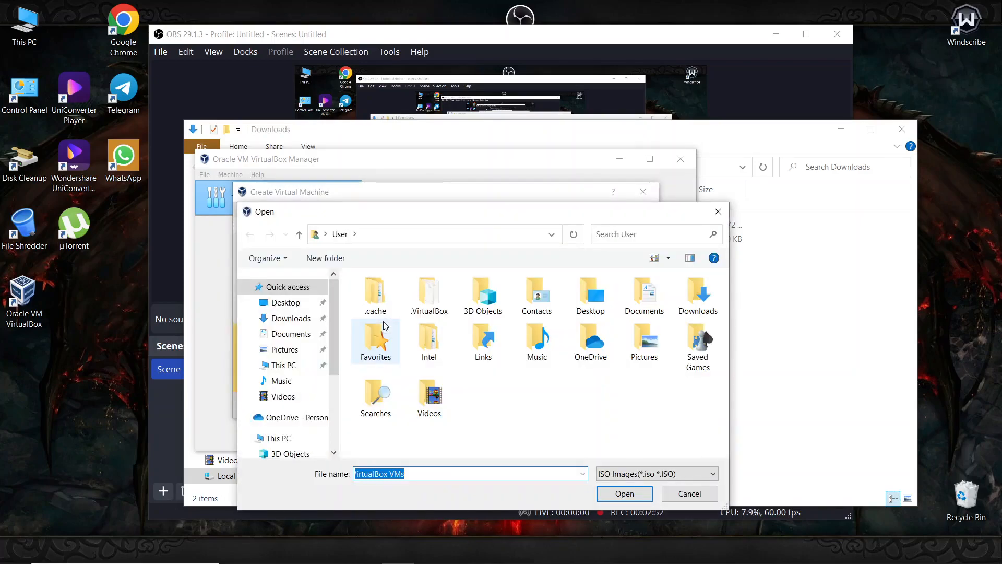
{"action": "left_click", "coordinate": [289, 319]}
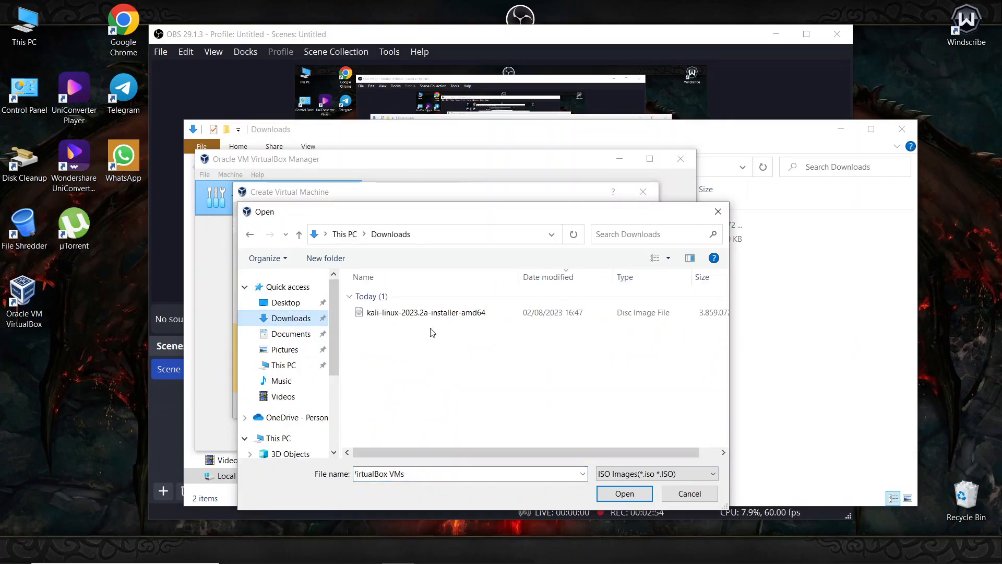
{"action": "double_click", "coordinate": [396, 313]}
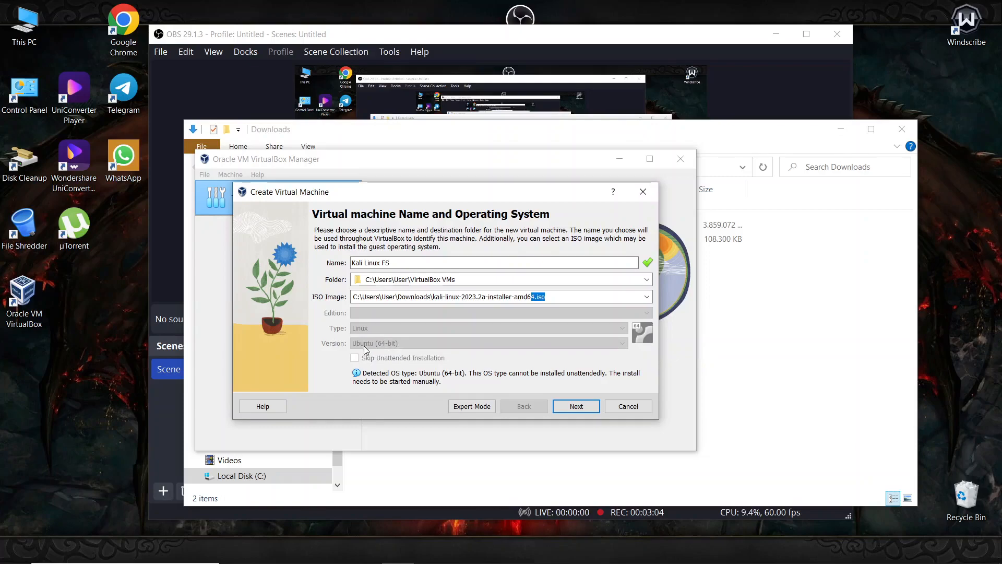
{"action": "left_click", "coordinate": [475, 407]}
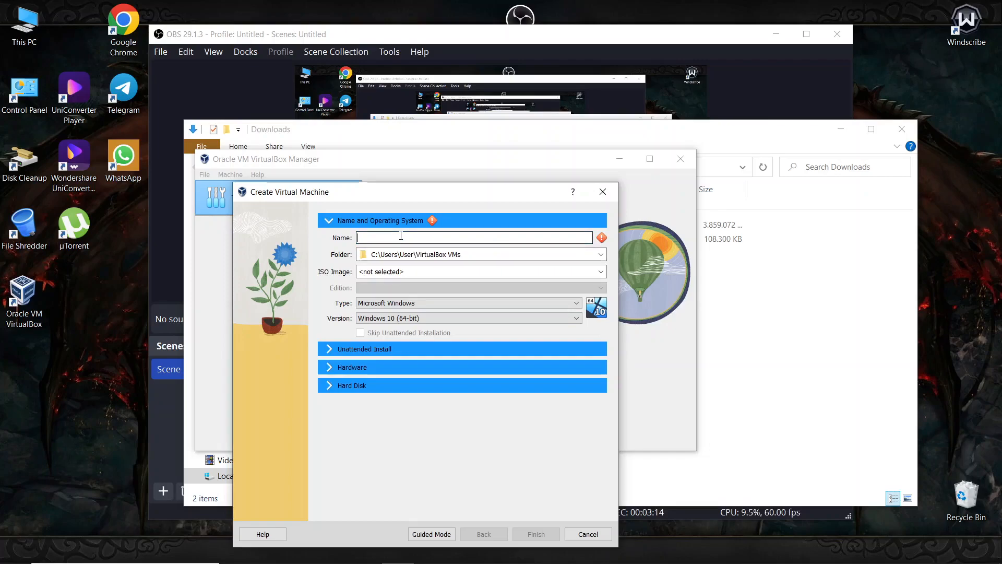
- Name the machine 'Kali Linux FS' and attach the kali-linux installer ISO
{"action": "type", "text": "Kali L"}
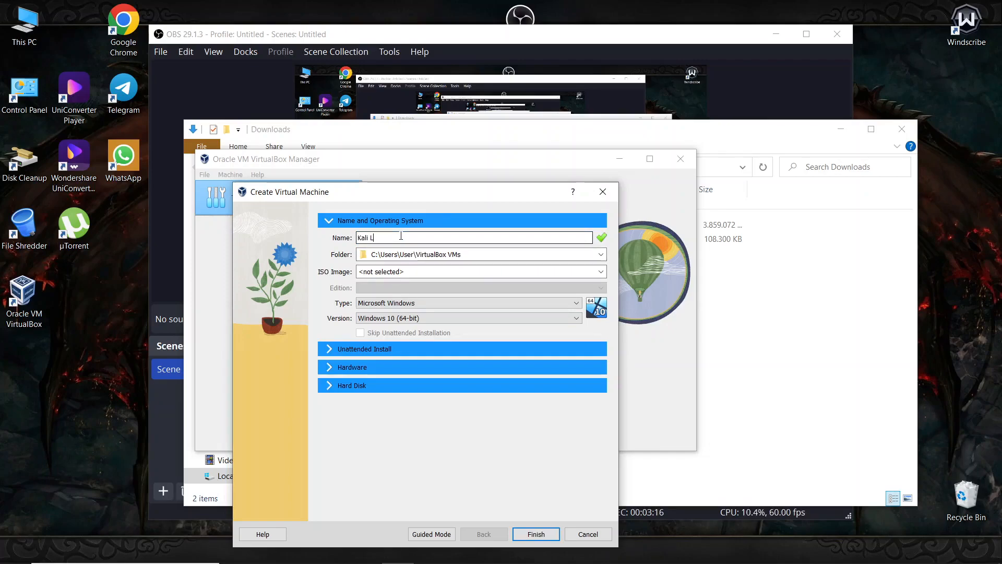
{"action": "type", "text": "inux "}
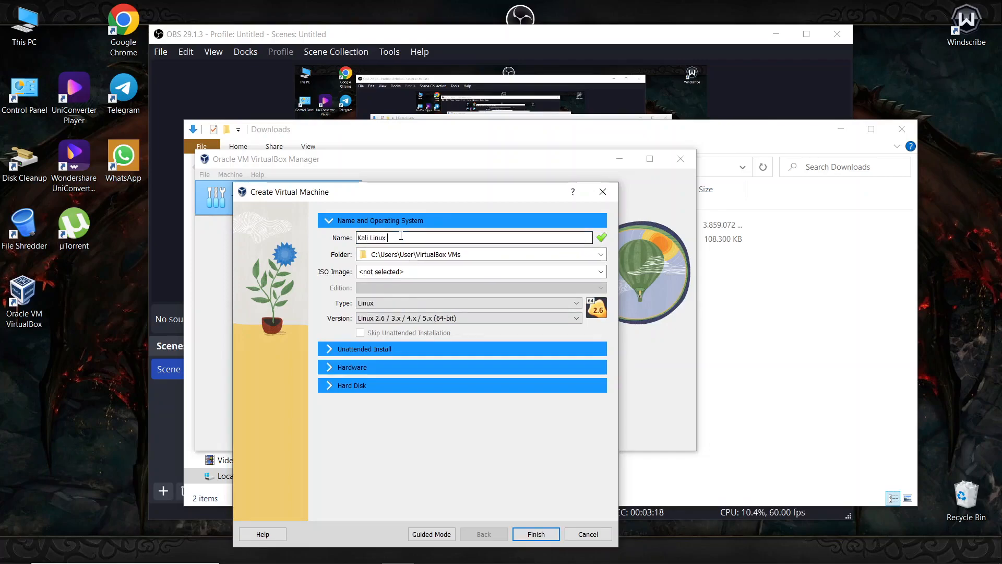
{"action": "type", "text": "FS"}
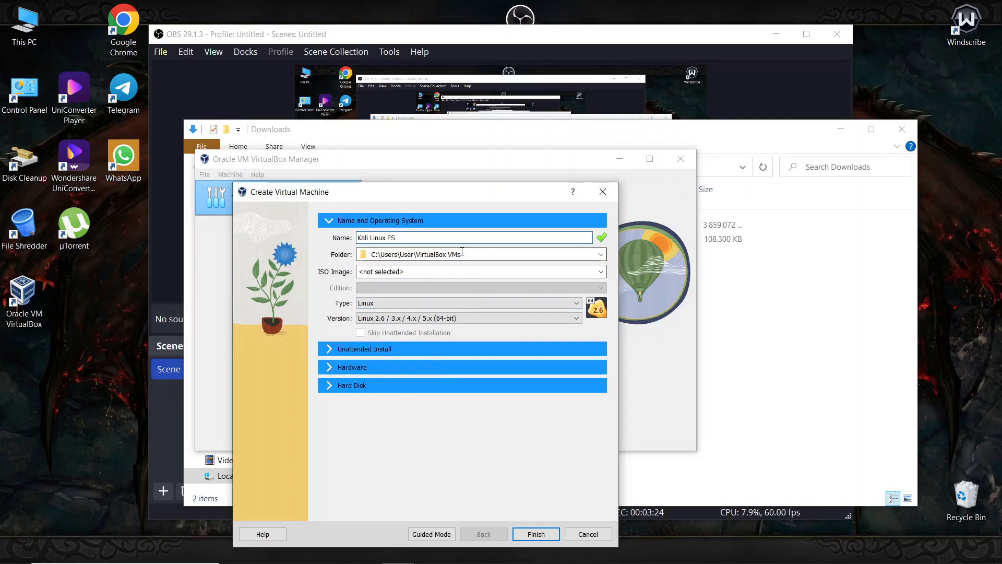
{"action": "left_click_drag", "start_coordinate": [480, 254], "coordinate": [415, 255]}
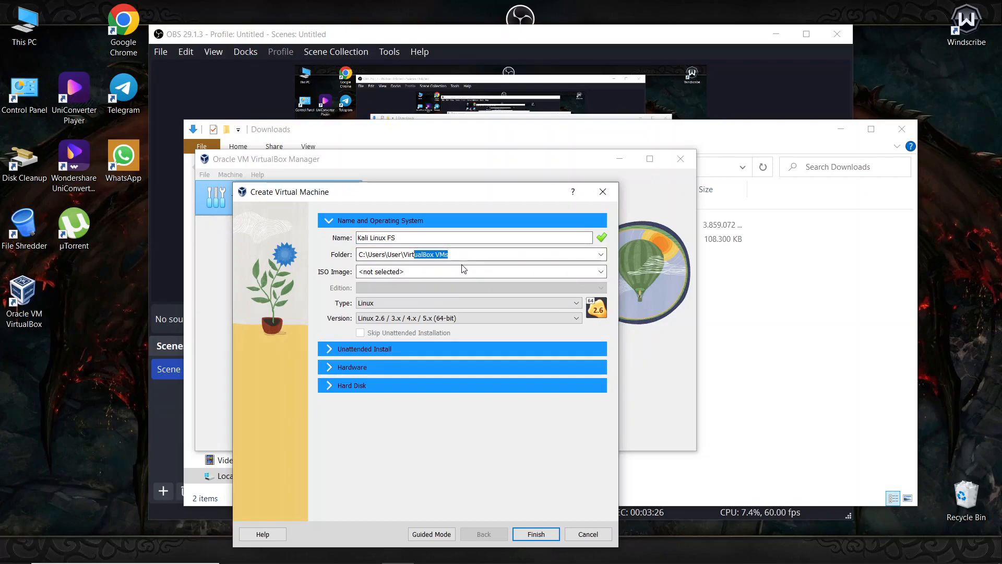
{"action": "left_click", "coordinate": [586, 270]}
{"action": "left_click", "coordinate": [602, 271]}
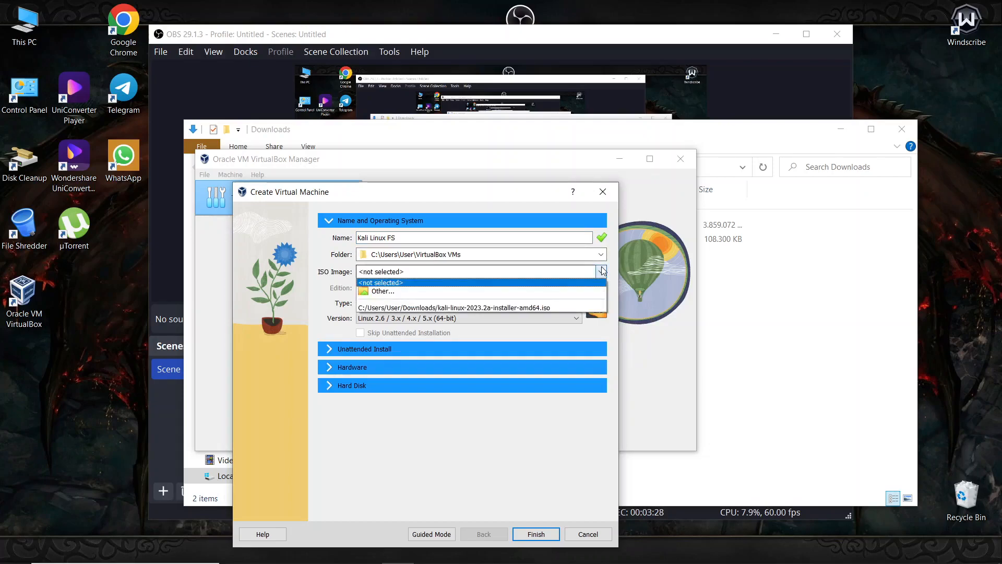
{"action": "left_click", "coordinate": [454, 291]}
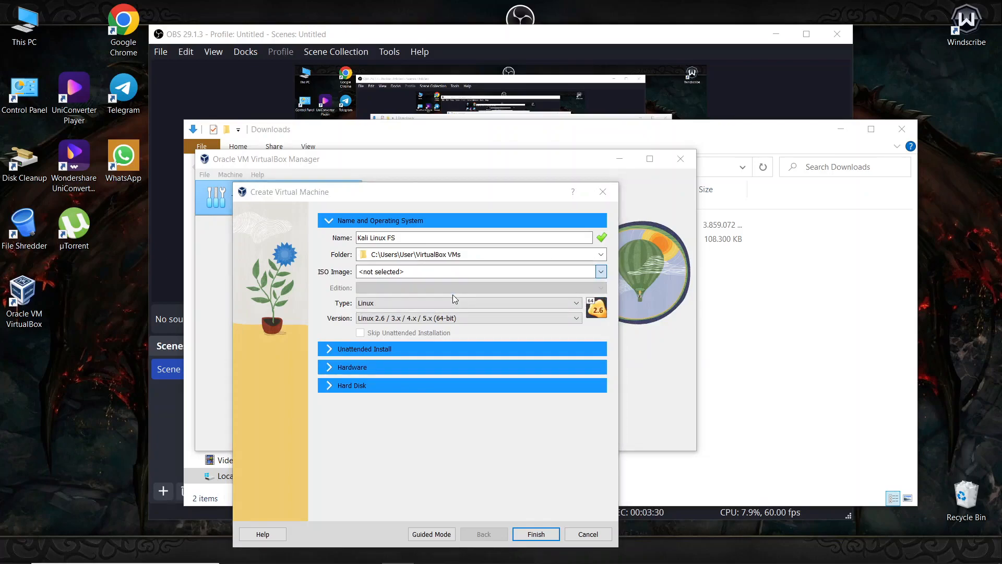
{"action": "double_click", "coordinate": [397, 314]}
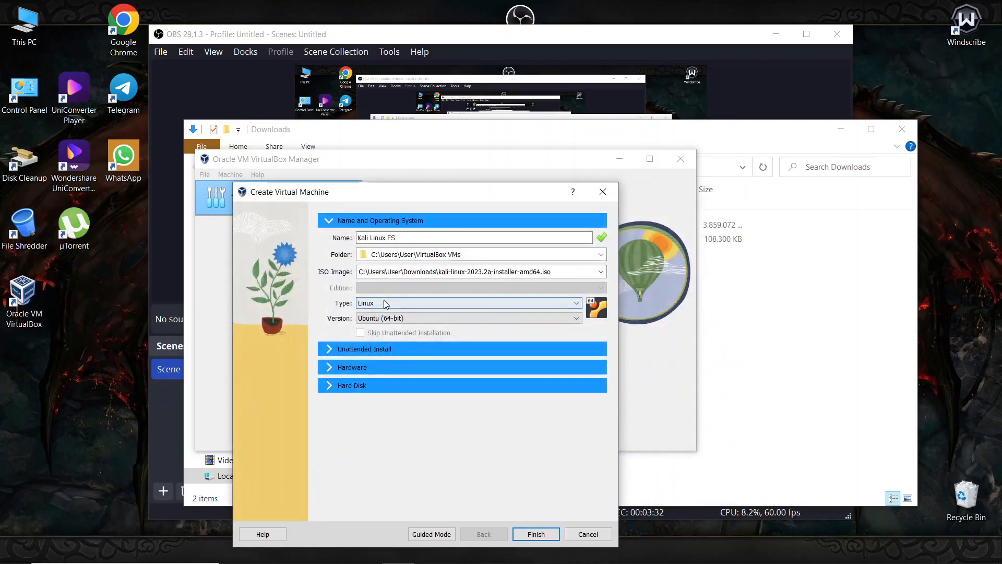
- Keep Linux as the type and pick Debian 11 Bullseye (64-bit) as the version
{"action": "left_click", "coordinate": [367, 303]}
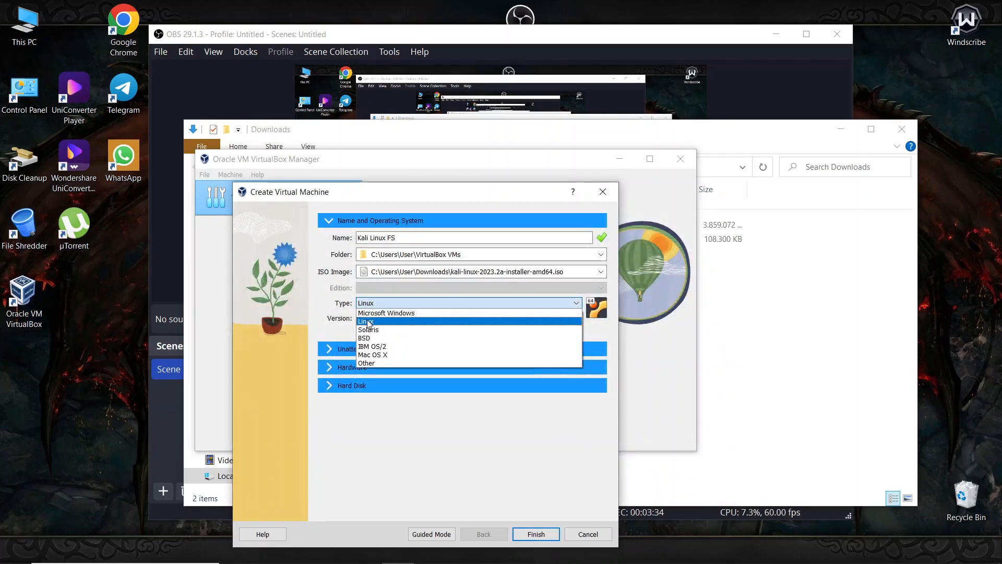
{"action": "left_click", "coordinate": [366, 321]}
{"action": "left_click", "coordinate": [388, 318]}
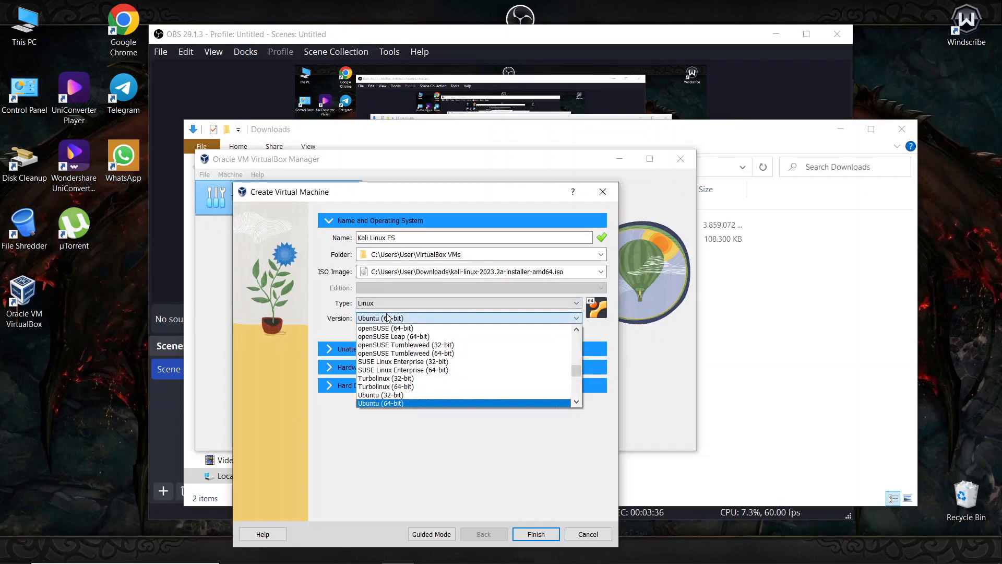
{"action": "scroll", "coordinate": [433, 363], "scroll_direction": "up", "scroll_amount": 1}
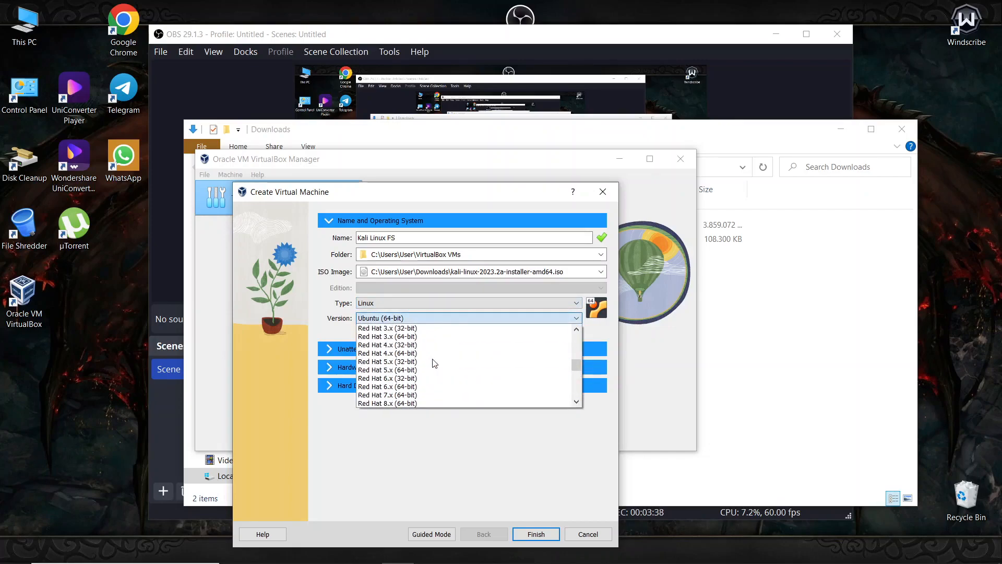
{"action": "scroll", "coordinate": [434, 363], "scroll_direction": "down", "scroll_amount": 3}
{"action": "scroll", "coordinate": [433, 362], "scroll_direction": "down", "scroll_amount": 7}
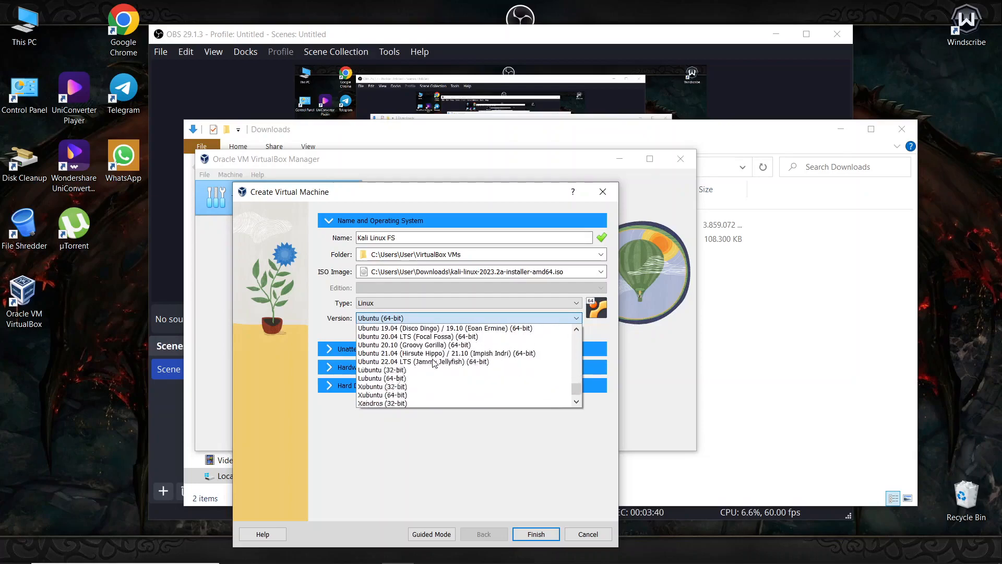
{"action": "scroll", "coordinate": [433, 363], "scroll_direction": "down", "scroll_amount": 1}
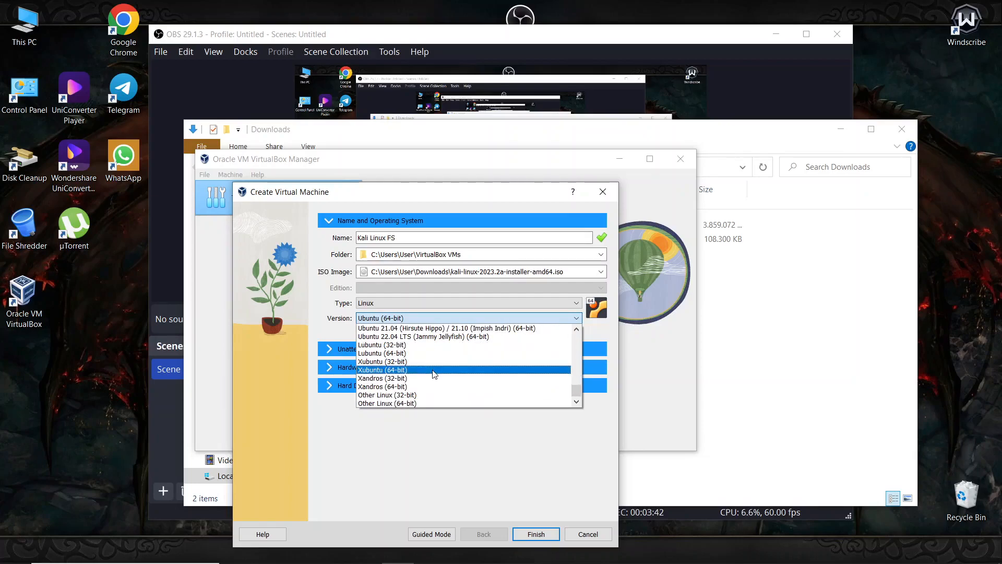
{"action": "scroll", "coordinate": [434, 374], "scroll_direction": "up", "scroll_amount": 12}
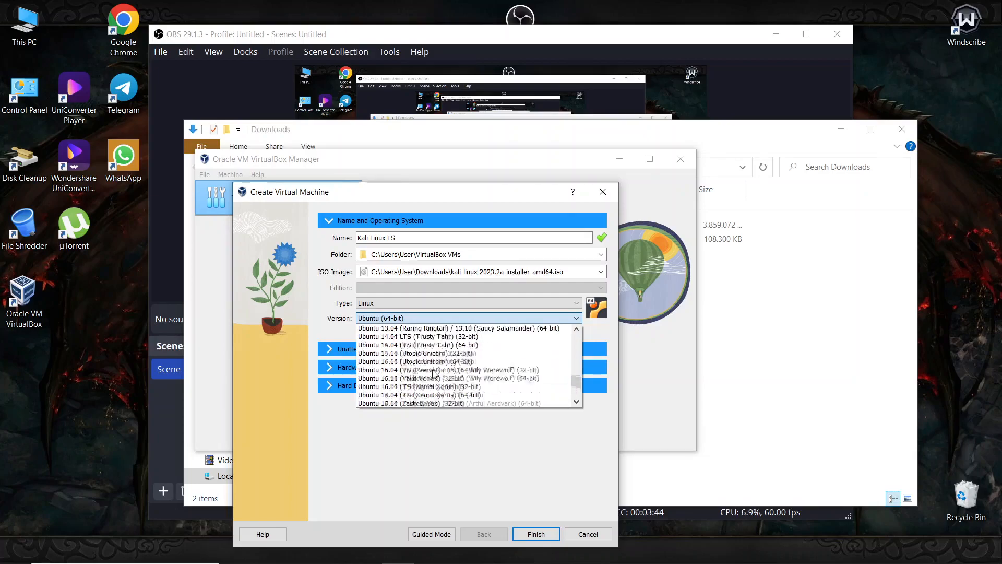
{"action": "scroll", "coordinate": [433, 373], "scroll_direction": "up", "scroll_amount": 8}
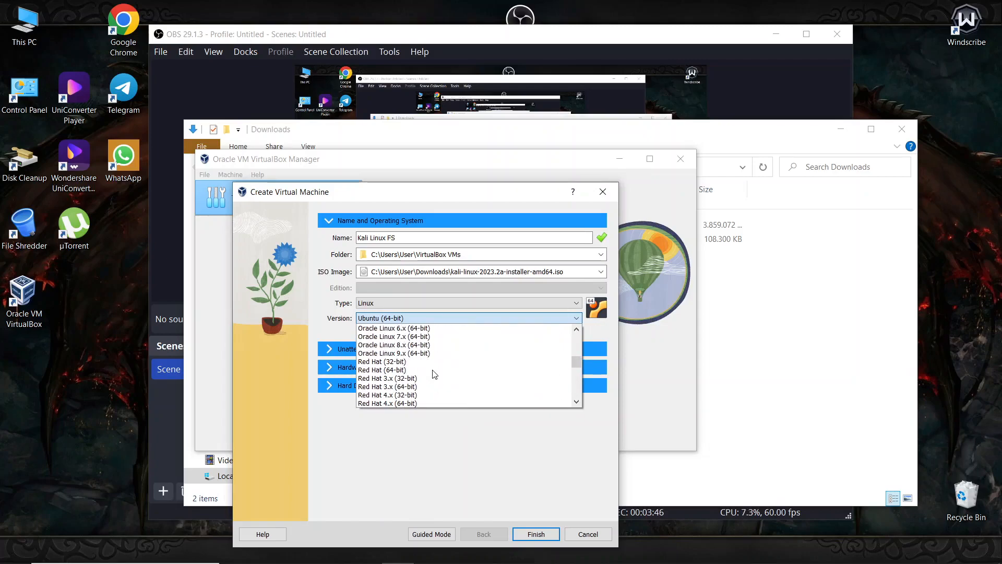
{"action": "scroll", "coordinate": [434, 374], "scroll_direction": "up", "scroll_amount": 5}
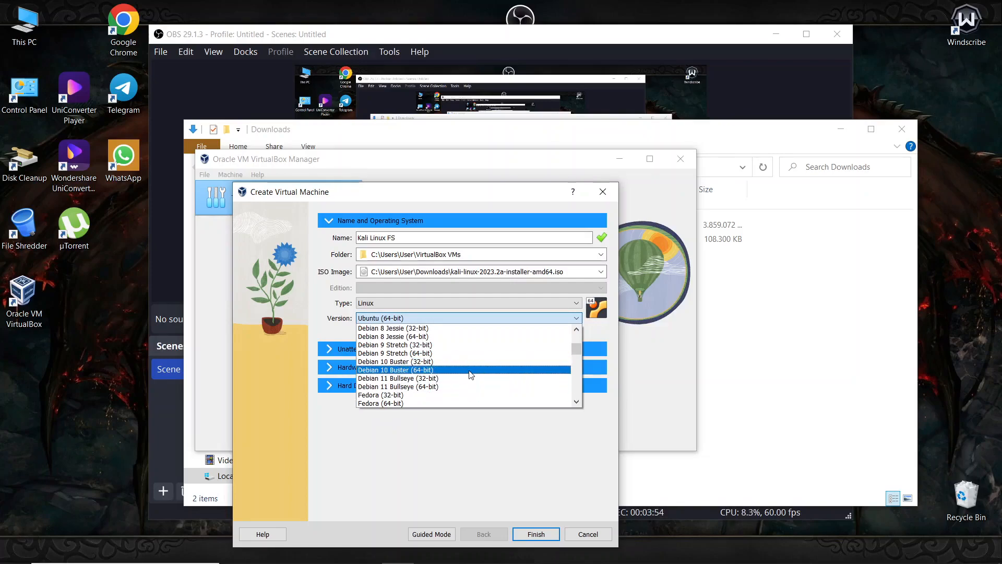
{"action": "scroll", "coordinate": [470, 373], "scroll_direction": "up", "scroll_amount": 5}
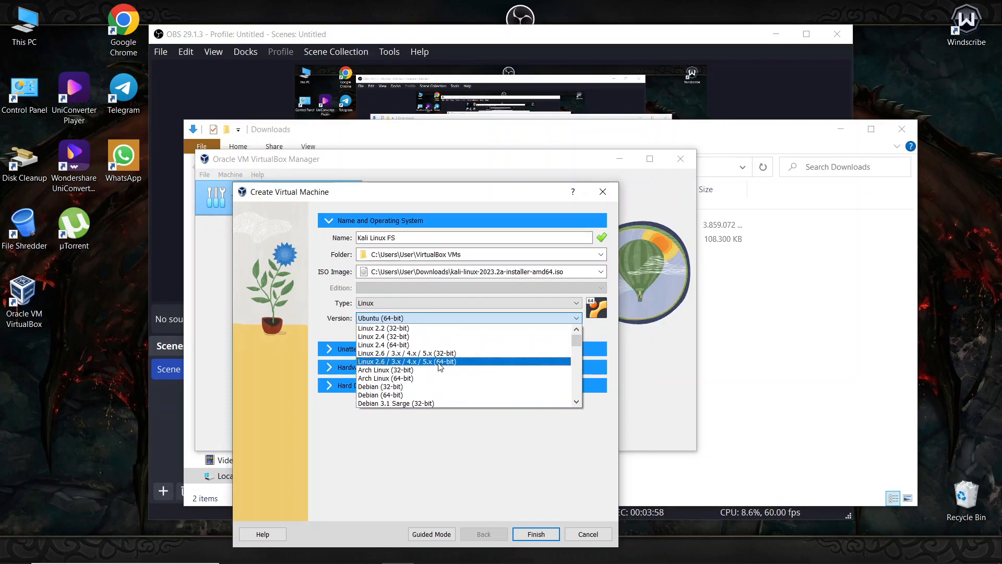
{"action": "scroll", "coordinate": [438, 346], "scroll_direction": "down", "scroll_amount": 5}
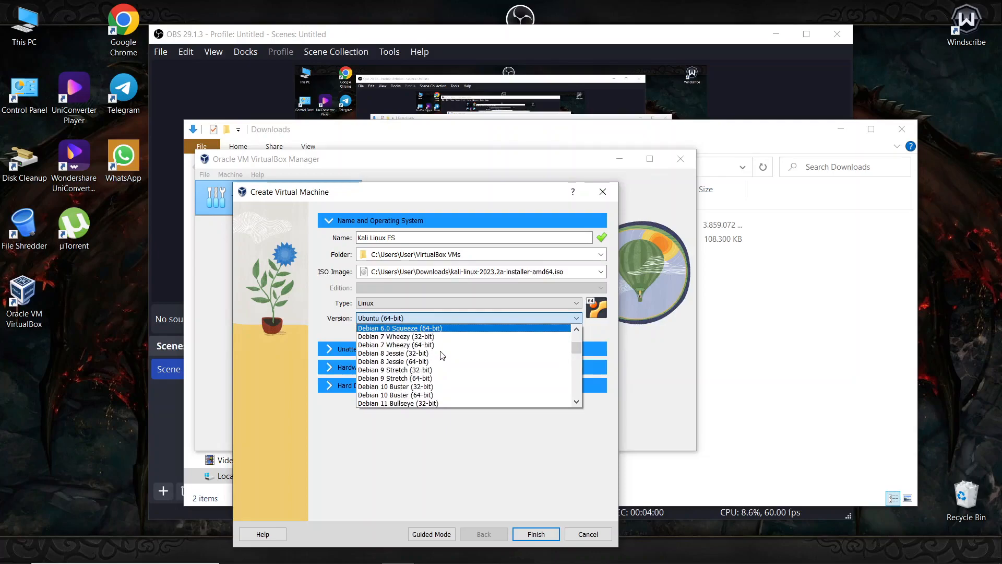
{"action": "scroll", "coordinate": [434, 355], "scroll_direction": "down", "scroll_amount": 1}
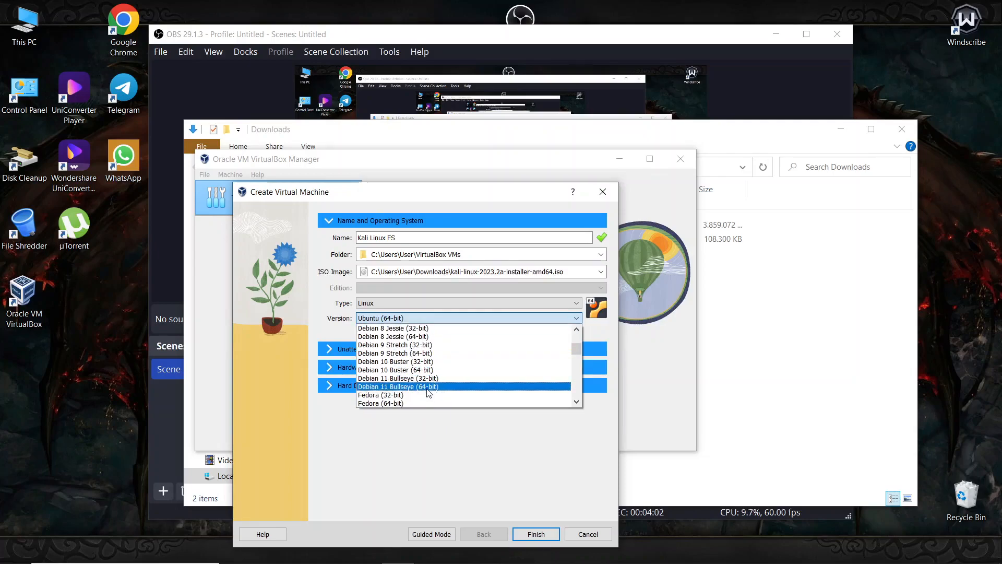
{"action": "scroll", "coordinate": [378, 398], "scroll_direction": "down", "scroll_amount": 1}
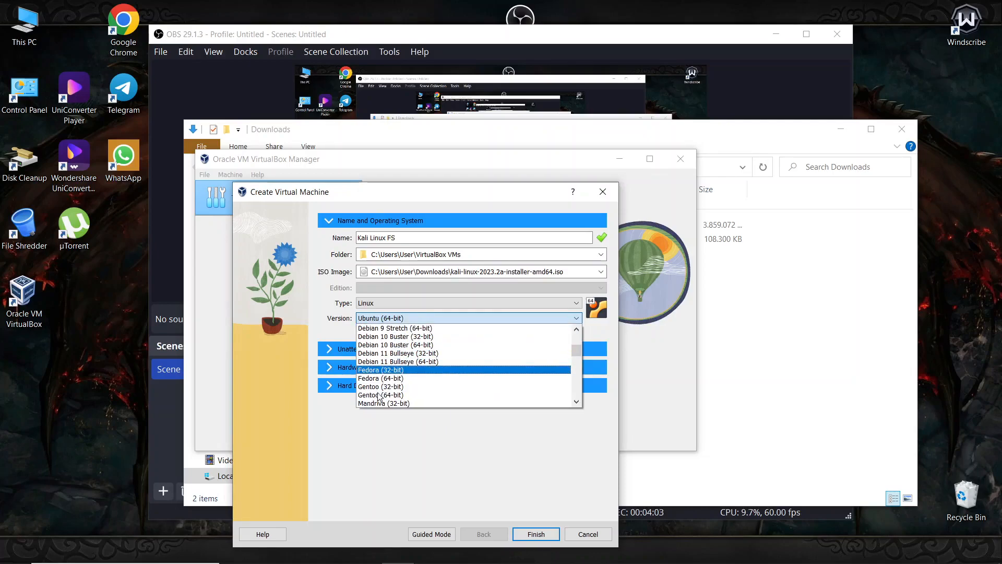
{"action": "left_click", "coordinate": [423, 363]}
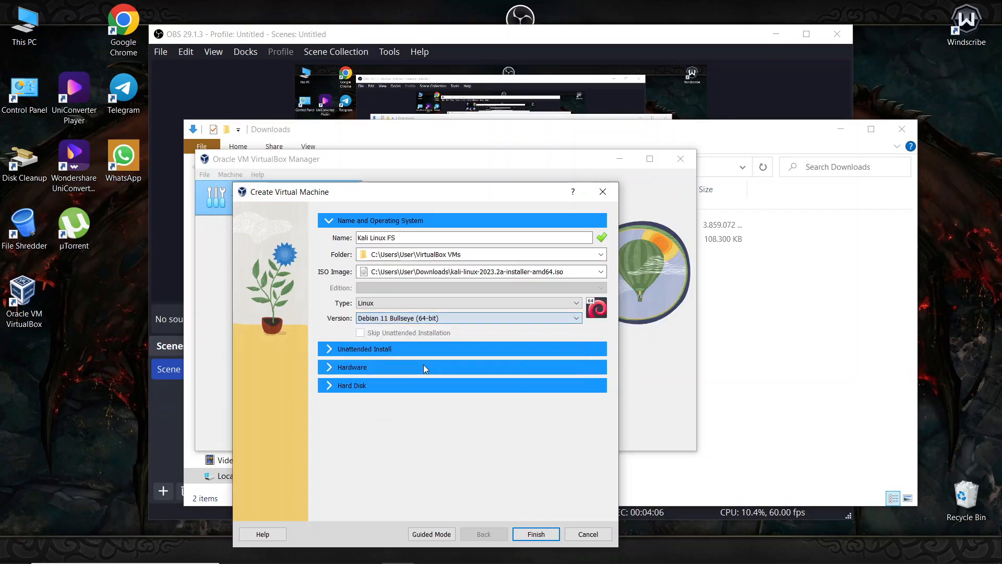
- Refresh the desktop and reconfirm Debian 11 Bullseye (64-bit) as the version
{"action": "right_click", "coordinate": [55, 286]}
{"action": "left_click", "coordinate": [81, 333]}
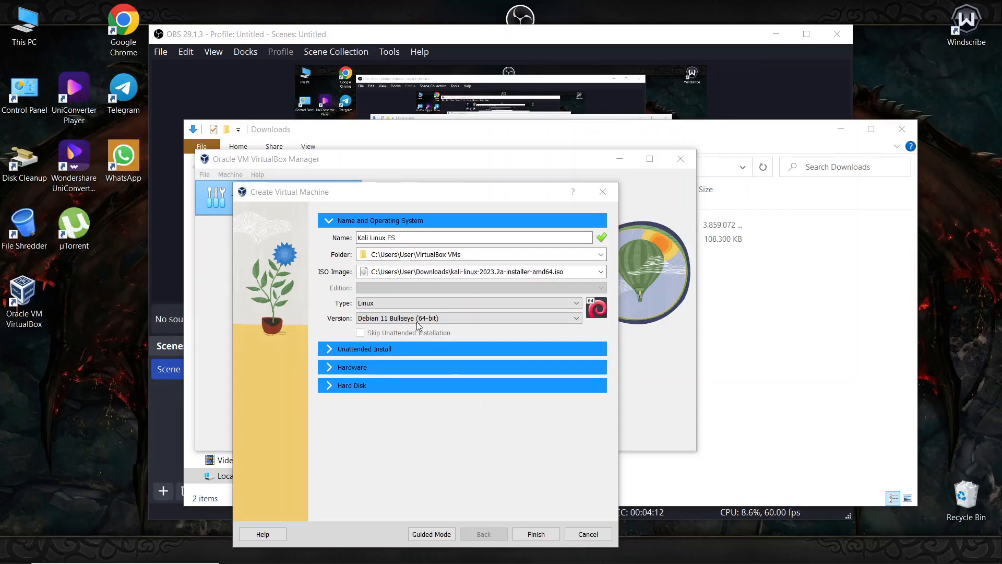
{"action": "left_click", "coordinate": [399, 319]}
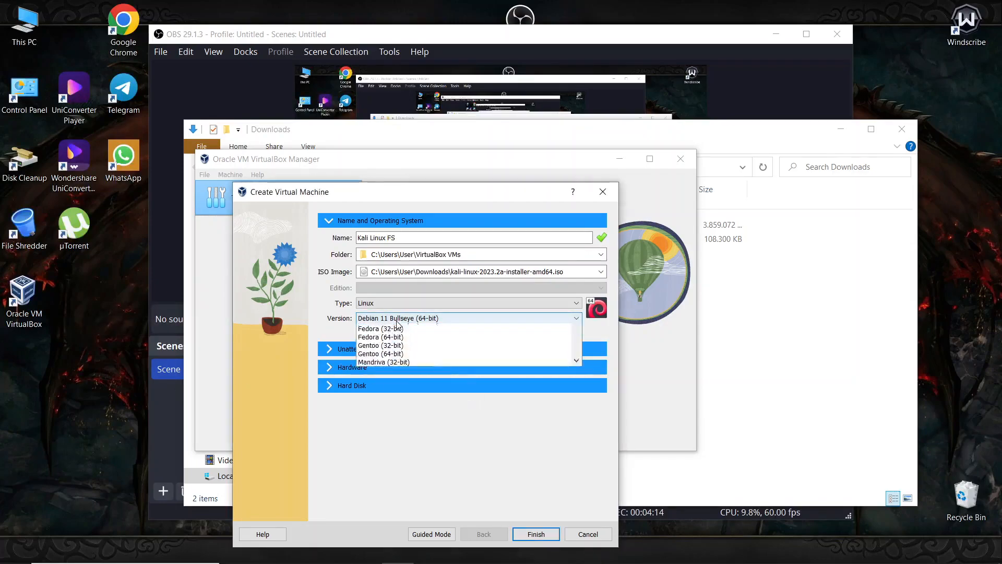
{"action": "left_click", "coordinate": [386, 317]}
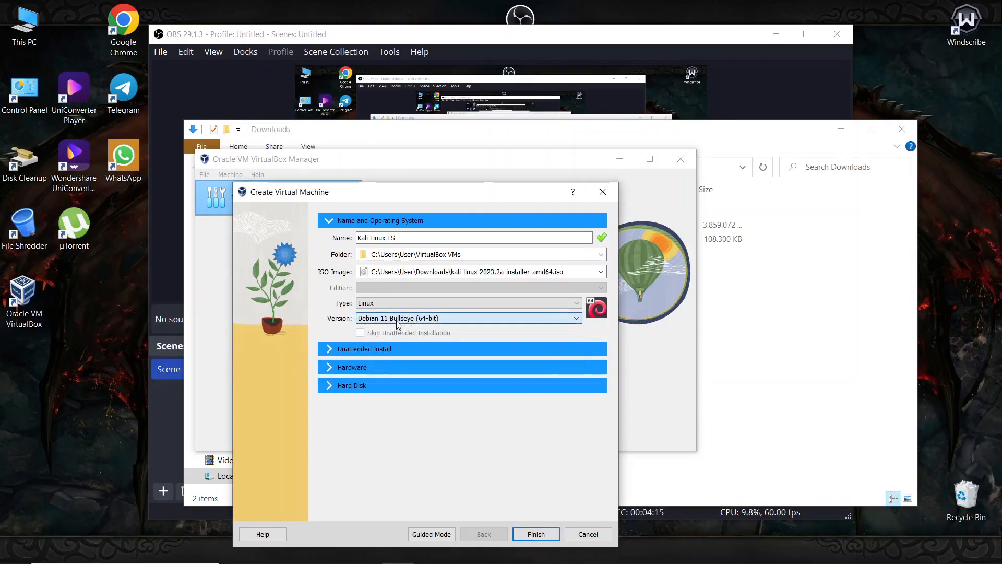
- Set base memory to 2048 MB and keep 1 processor in the Hardware section
{"action": "left_click", "coordinate": [370, 350]}
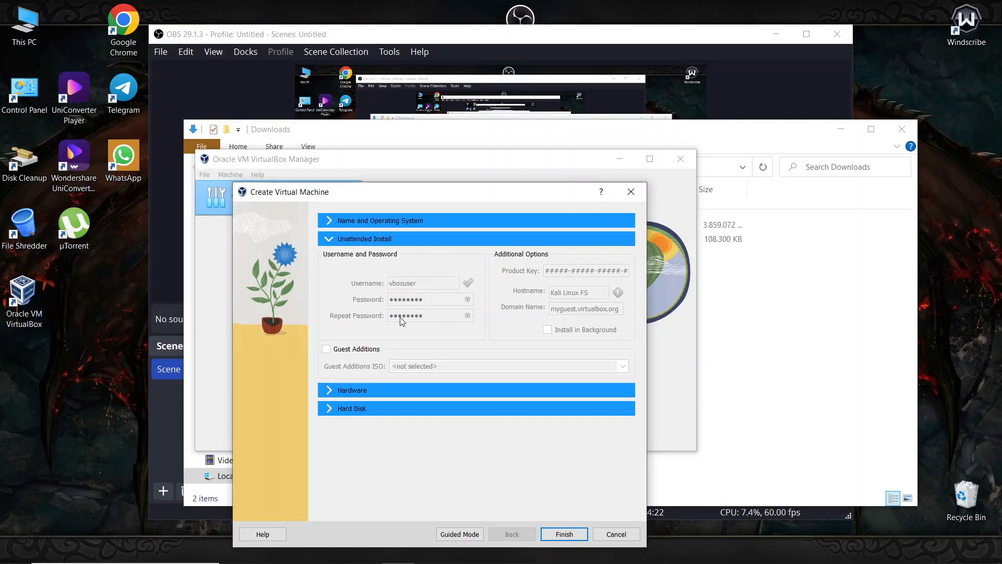
{"action": "left_click", "coordinate": [352, 390]}
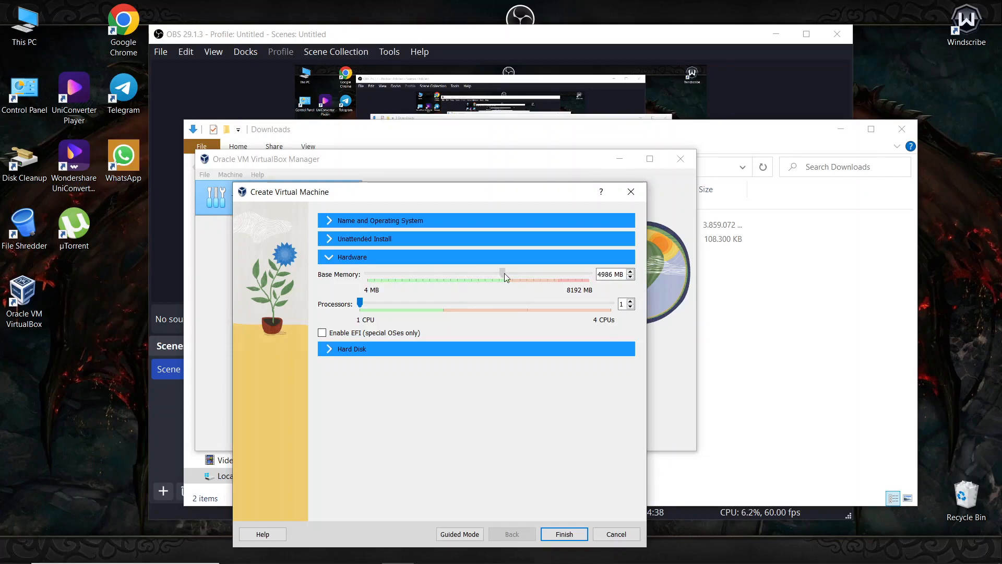
{"action": "left_click_drag", "start_coordinate": [505, 274], "coordinate": [427, 274]}
{"action": "mouse_move", "coordinate": [360, 304]}
{"action": "left_mouse_down"}
{"action": "mouse_move", "coordinate": [431, 309]}
{"action": "mouse_move", "coordinate": [349, 308]}
{"action": "left_mouse_up"}
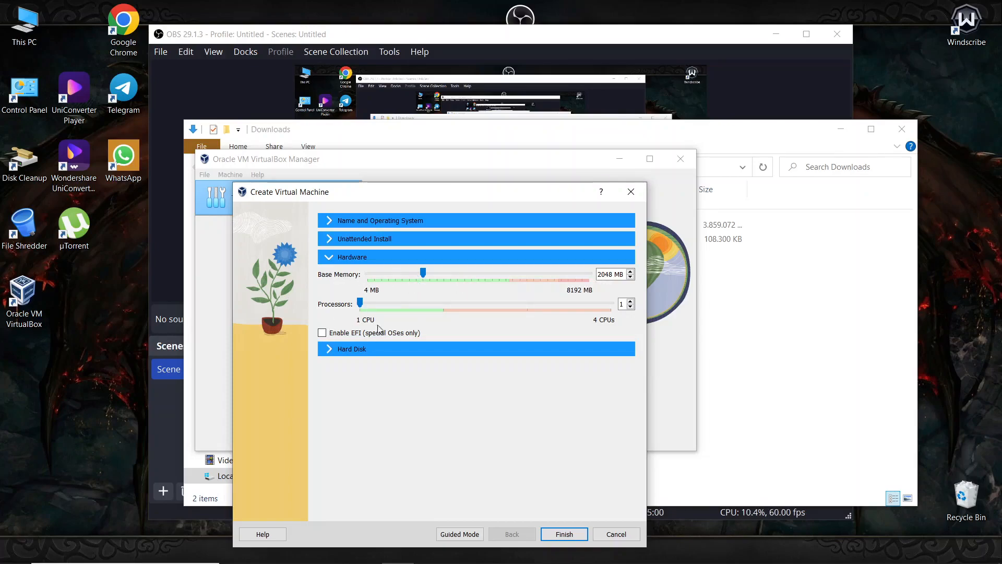
{"action": "mouse_move", "coordinate": [339, 193]}
{"action": "left_mouse_down"}
{"action": "mouse_move", "coordinate": [328, 295]}
{"action": "mouse_move", "coordinate": [337, 195]}
{"action": "left_mouse_up"}
- Keep the new Kali Linux FS.vdi hard disk path and its 20,00 GB size
{"action": "left_click", "coordinate": [351, 351]}
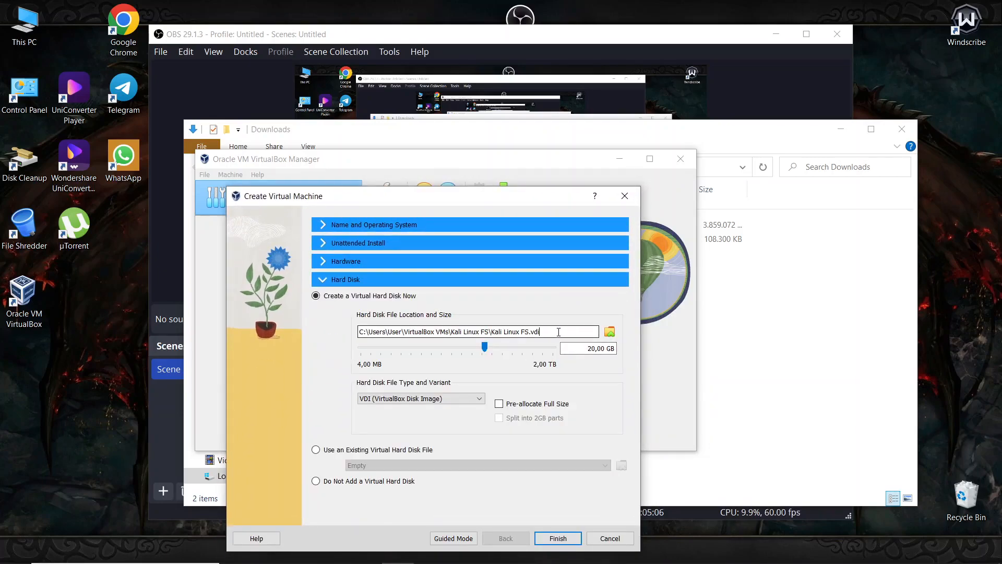
{"action": "left_click_drag", "start_coordinate": [427, 333], "coordinate": [465, 333]}
{"action": "left_click_drag", "start_coordinate": [551, 333], "coordinate": [390, 326]}
{"action": "left_click", "coordinate": [546, 332]}
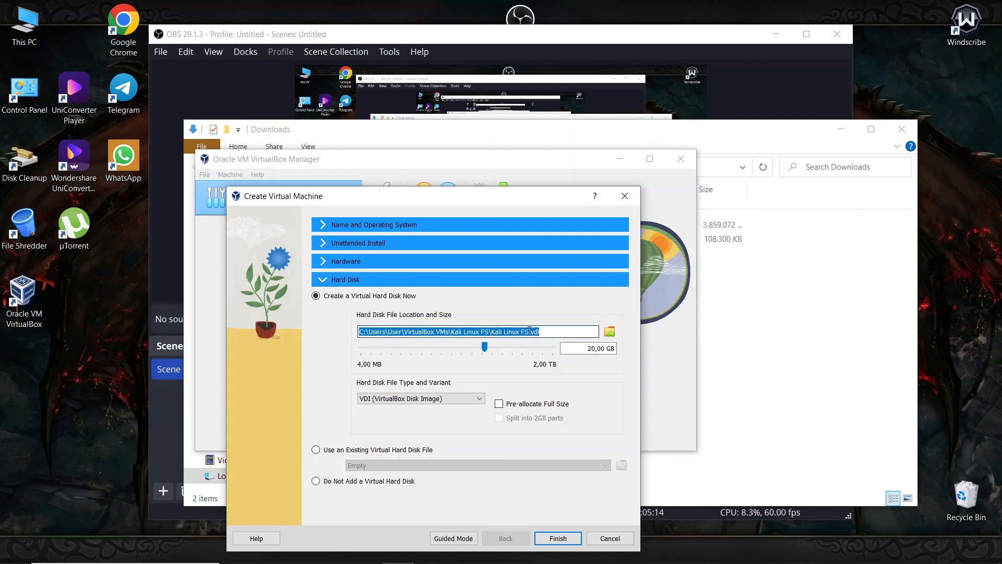
{"action": "left_click", "coordinate": [581, 333]}
{"action": "left_click_drag", "start_coordinate": [556, 330], "coordinate": [343, 278]}
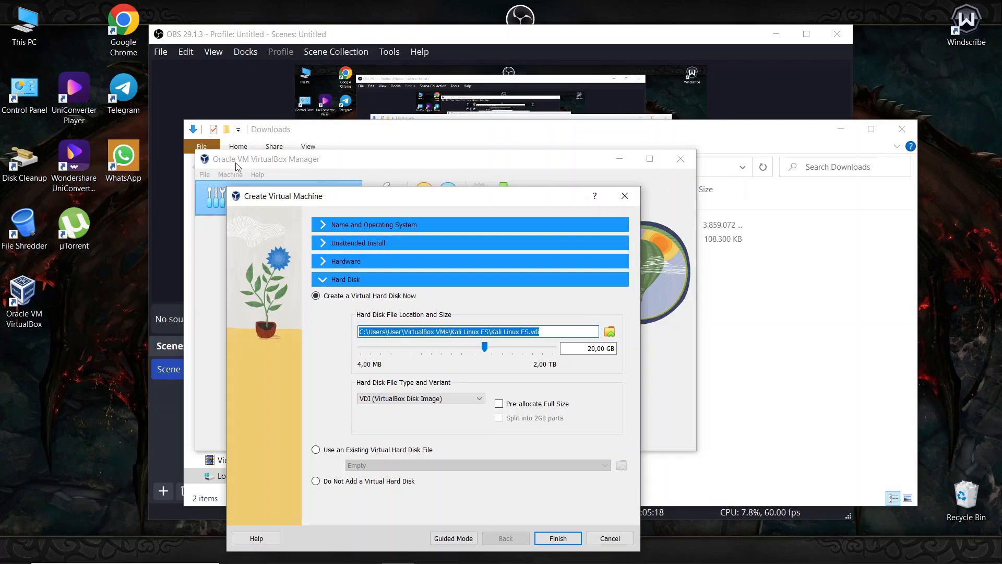
{"action": "left_click", "coordinate": [579, 348]}
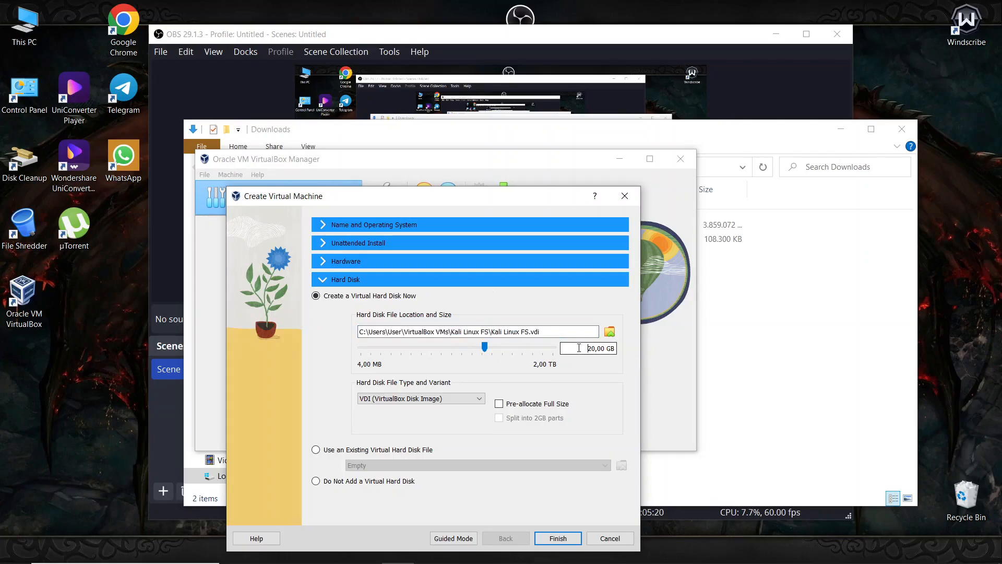
{"action": "left_click_drag", "start_coordinate": [579, 348], "coordinate": [615, 348]}
{"action": "left_click", "coordinate": [575, 348]}
- Keep VDI as the disk file type and finish creating the machine
{"action": "left_click", "coordinate": [414, 398]}
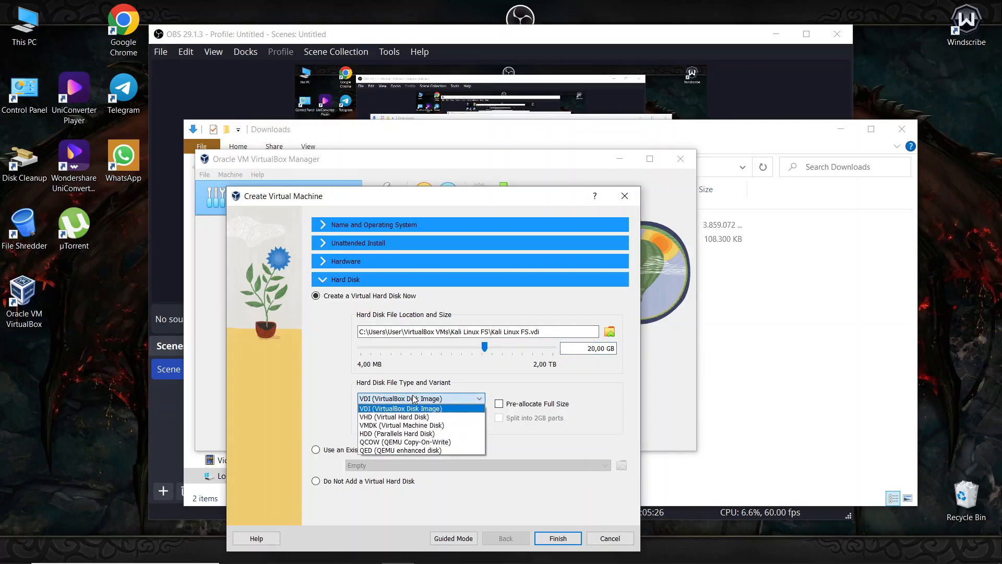
{"action": "left_click", "coordinate": [415, 398]}
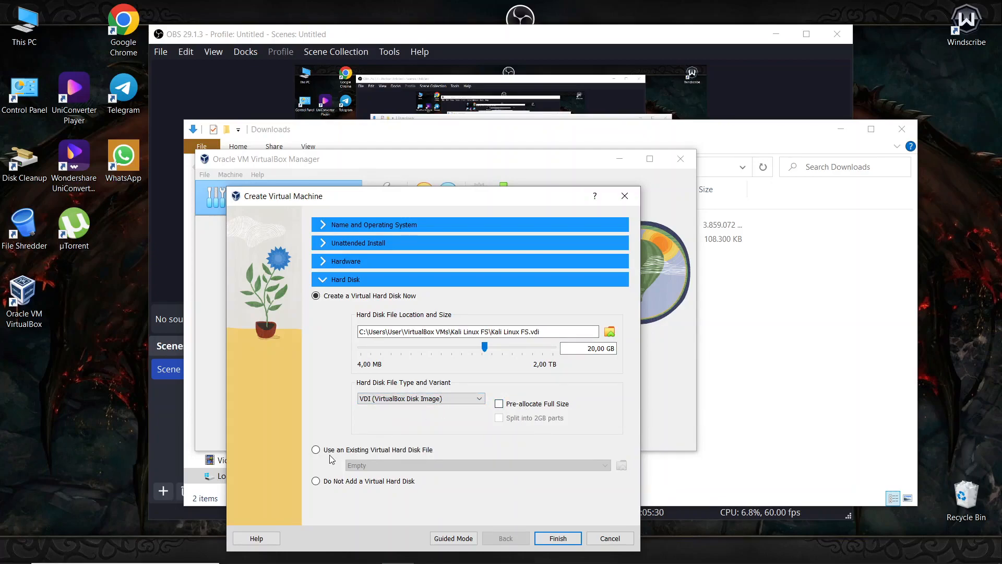
{"action": "left_click", "coordinate": [557, 538]}
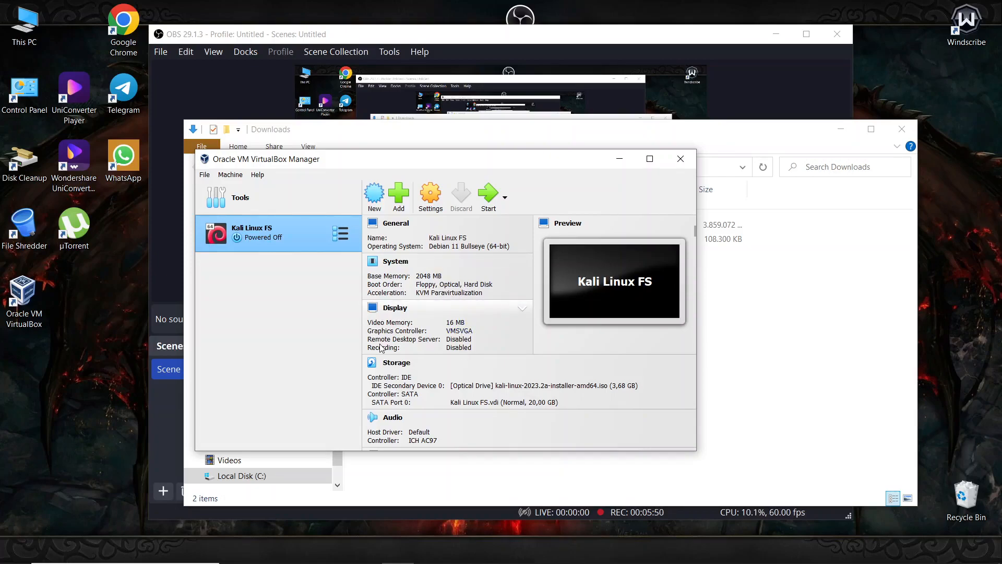
{"action": "scroll", "coordinate": [383, 349], "scroll_direction": "down", "scroll_amount": 1}
{"action": "scroll", "coordinate": [423, 360], "scroll_direction": "down", "scroll_amount": 5}
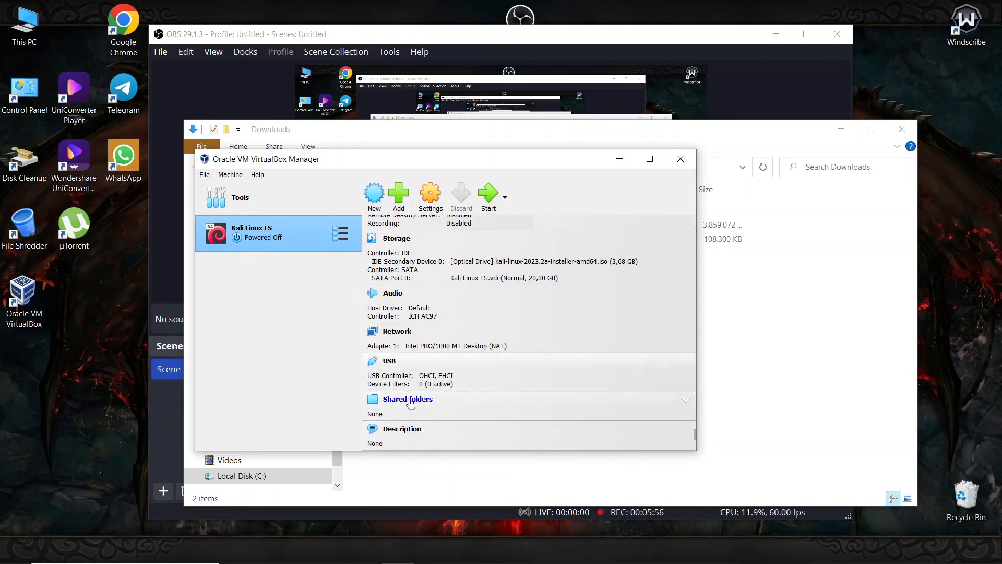
{"action": "left_click", "coordinate": [411, 400]}
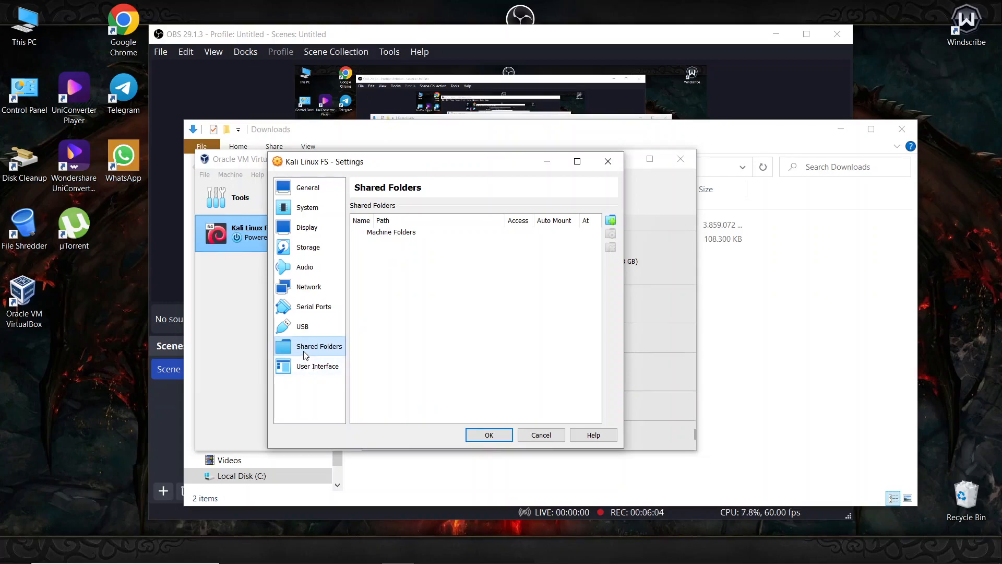
{"action": "left_click_drag", "start_coordinate": [84, 284], "coordinate": [83, 390]}
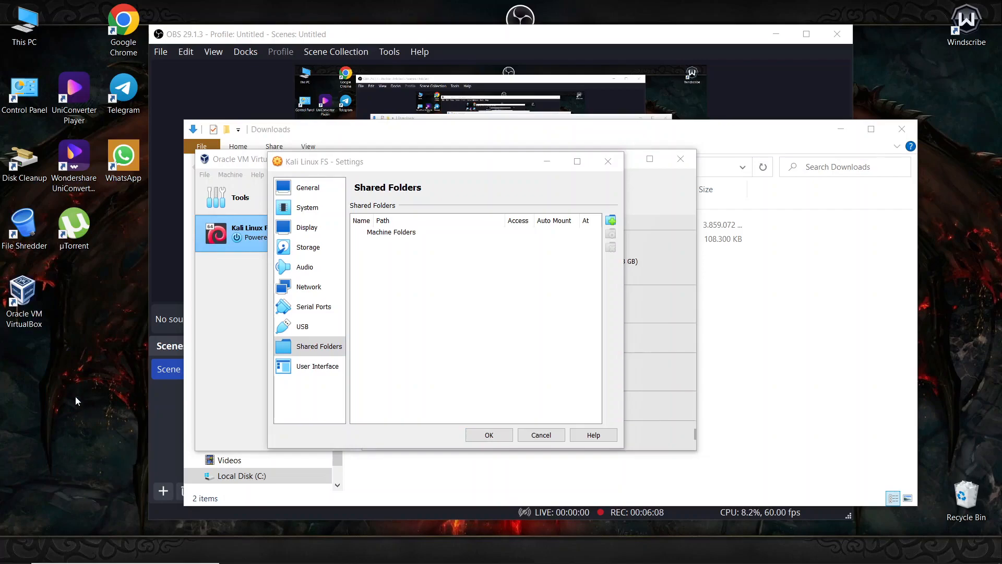
{"action": "left_click_drag", "start_coordinate": [82, 437], "coordinate": [82, 437]}
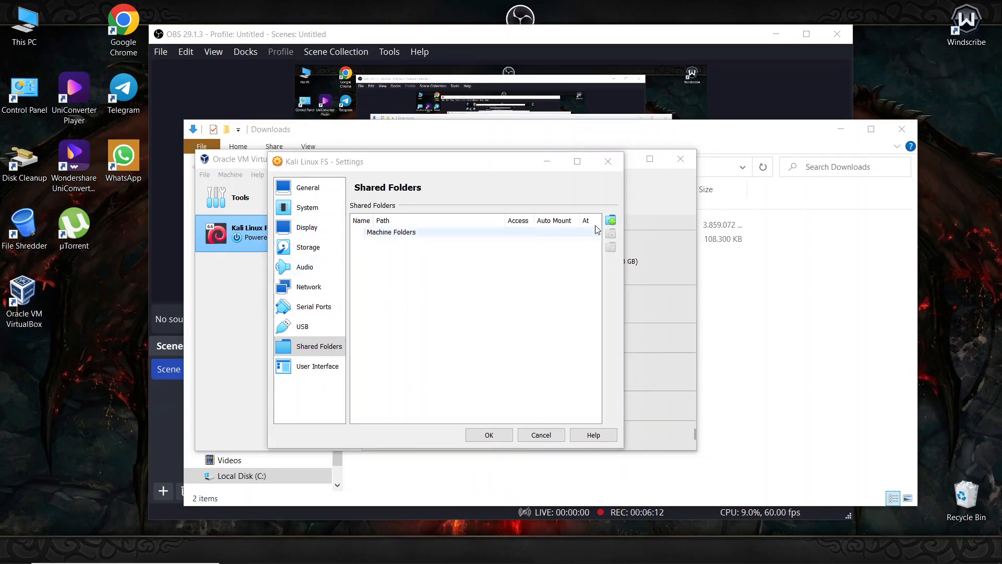
{"action": "left_click", "coordinate": [612, 221]}
{"action": "left_click", "coordinate": [612, 221]}
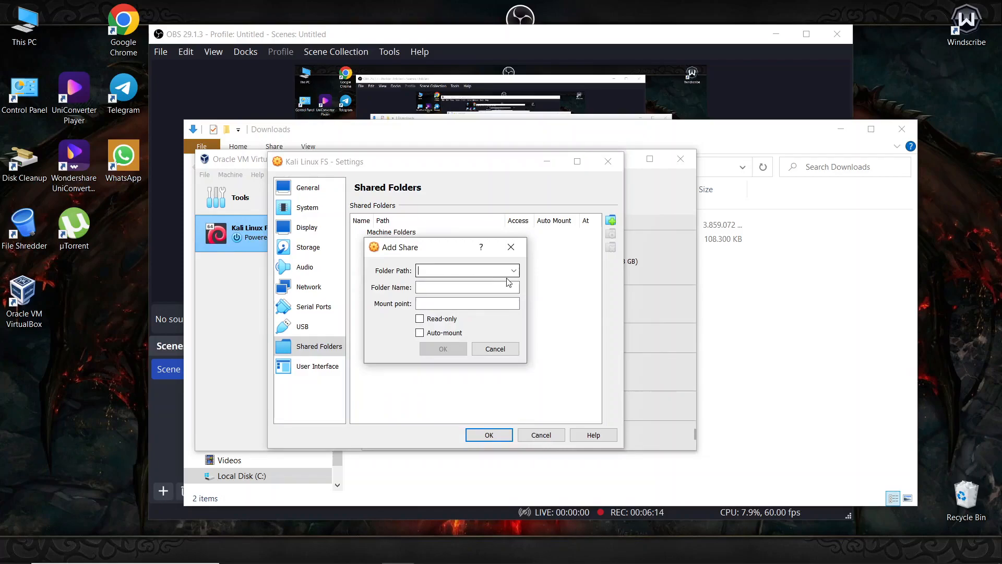
{"action": "left_click", "coordinate": [514, 271]}
{"action": "left_click", "coordinate": [464, 289]}
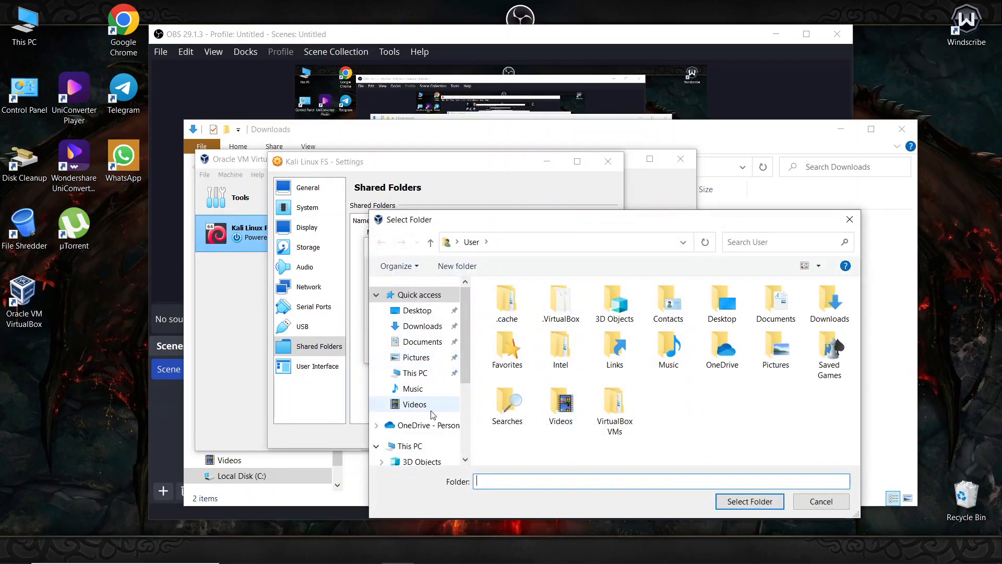
{"action": "left_click", "coordinate": [856, 218]}
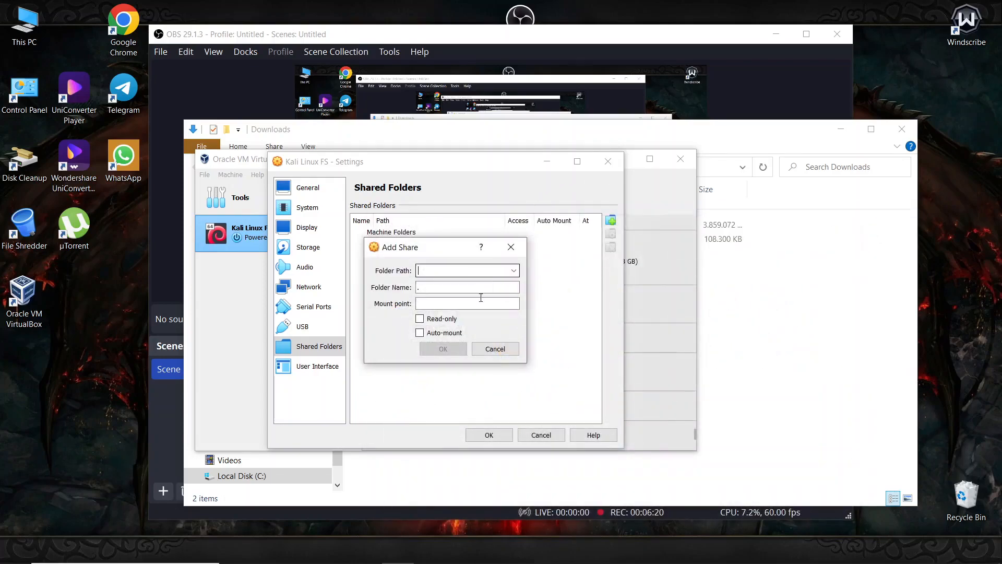
{"action": "left_click", "coordinate": [487, 349]}
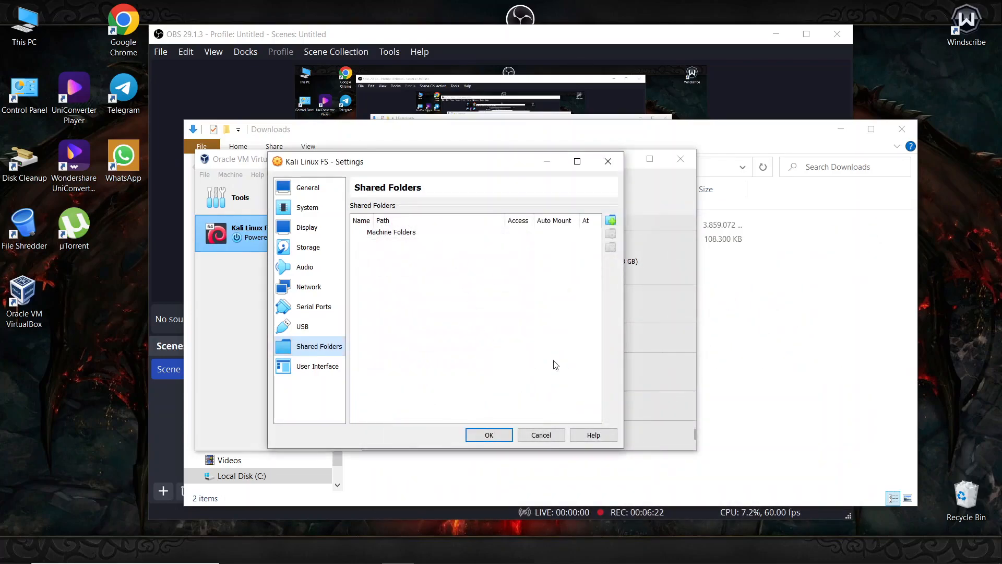
{"action": "left_click", "coordinate": [532, 435]}
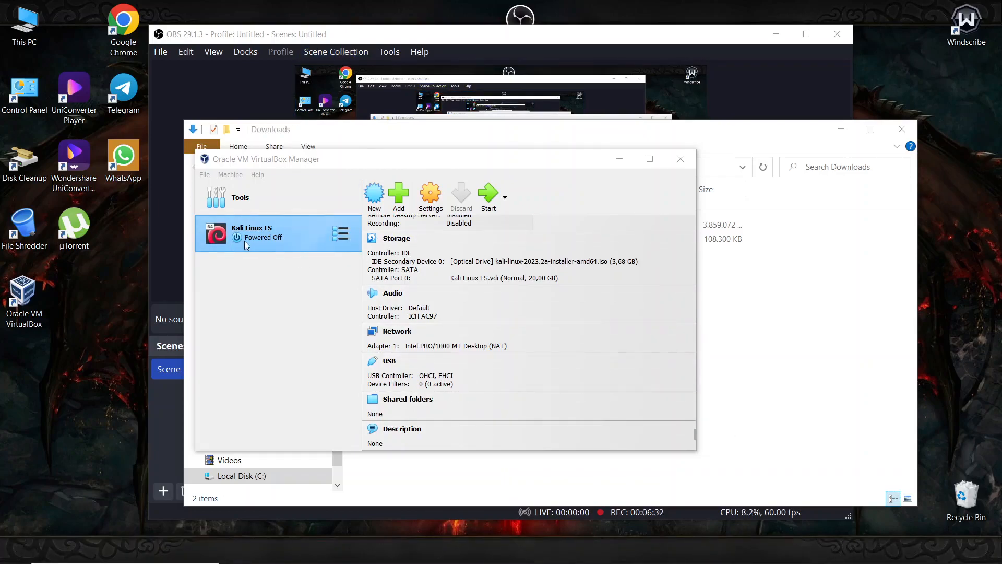
{"action": "left_click", "coordinate": [276, 228]}
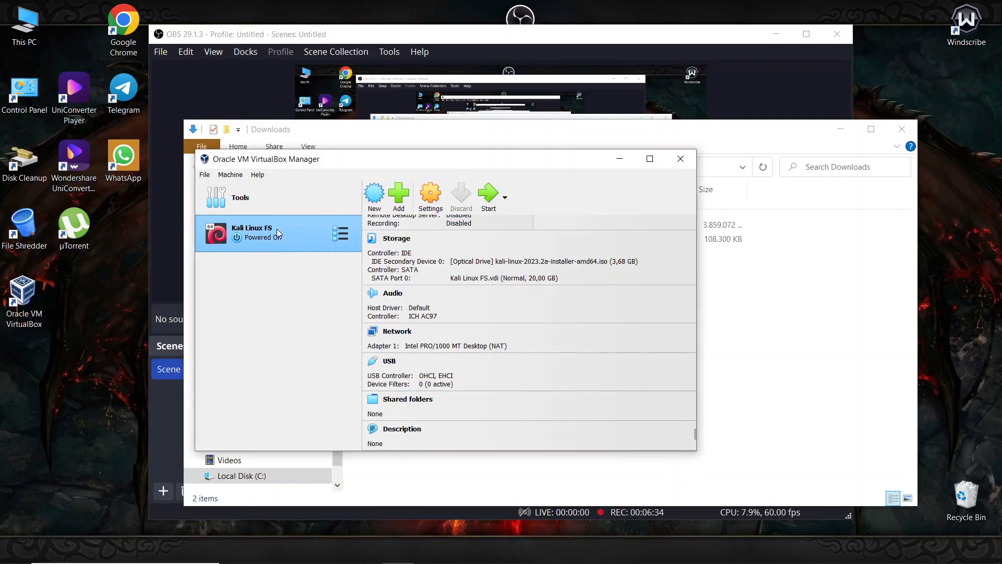
- Start Kali Linux FS and read the error that VT-x is disabled in the BIOS
{"action": "left_click", "coordinate": [490, 194]}
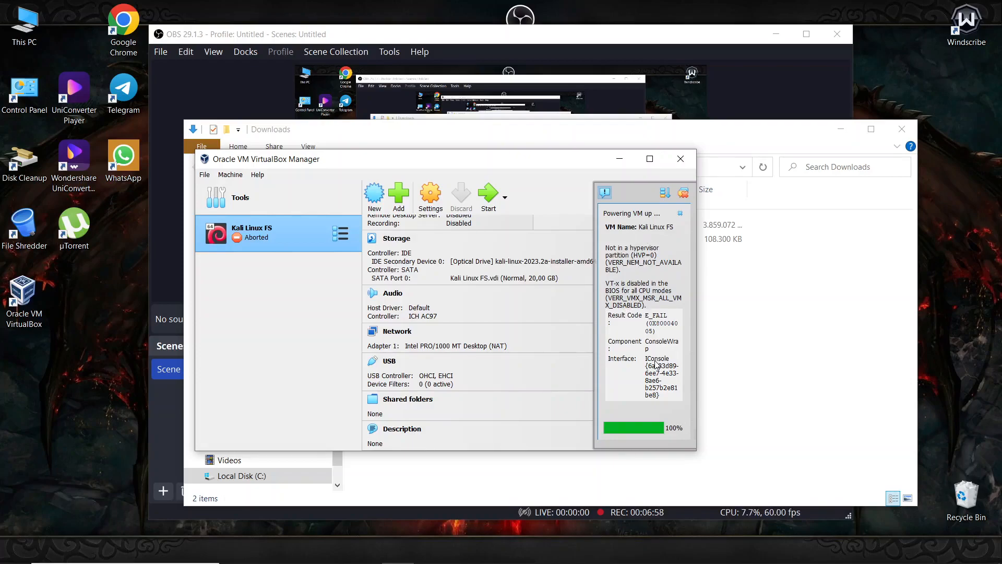
{"action": "mouse_move", "coordinate": [494, 549]}
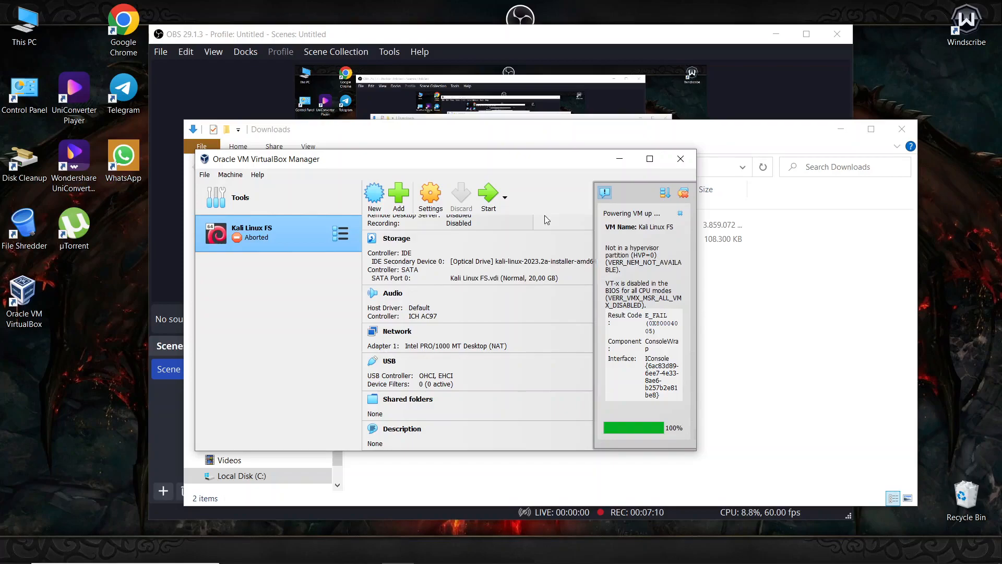
{"action": "scroll", "coordinate": [481, 340], "scroll_direction": "up", "scroll_amount": 3}
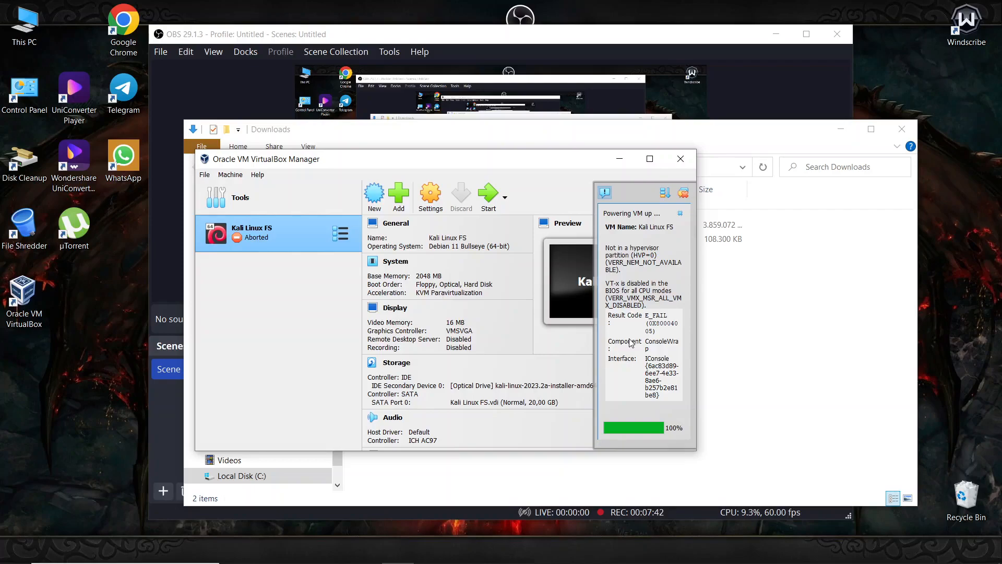
- Highlight the 'VT-x is disabled' error text, then close VirtualBox Manager
{"action": "mouse_move", "coordinate": [614, 284]}
{"action": "left_mouse_down"}
{"action": "mouse_move", "coordinate": [642, 286]}
{"action": "mouse_move", "coordinate": [631, 287]}
{"action": "left_mouse_up"}
{"action": "left_click", "coordinate": [660, 285]}
{"action": "left_click_drag", "start_coordinate": [607, 286], "coordinate": [650, 286]}
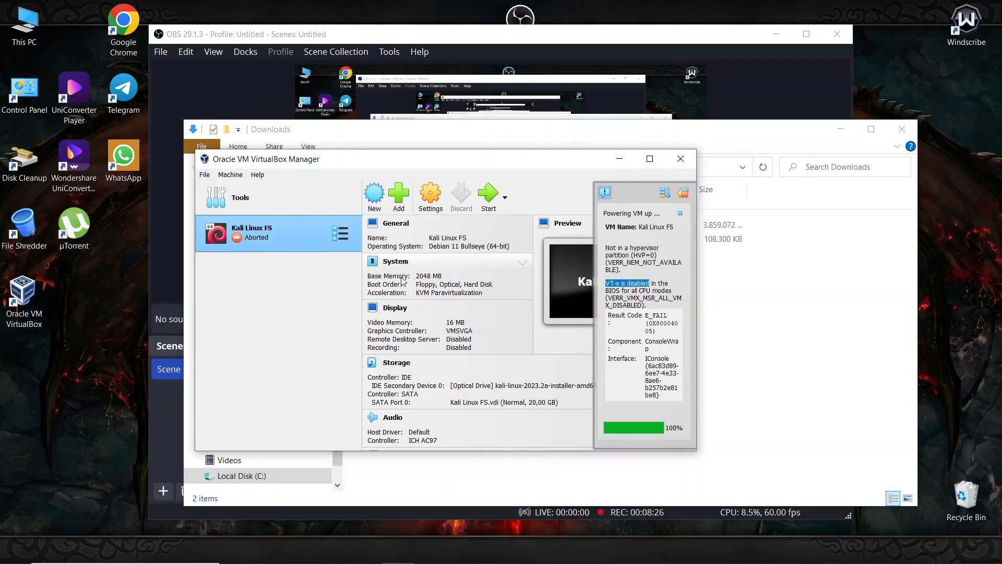
{"action": "left_click", "coordinate": [615, 289]}
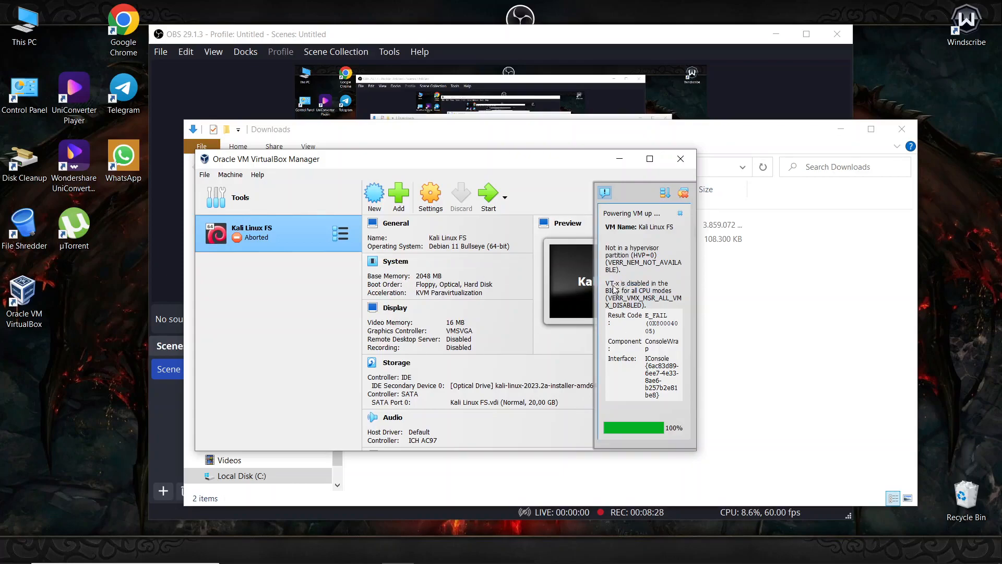
{"action": "left_click_drag", "start_coordinate": [606, 284], "coordinate": [651, 313]}
{"action": "left_click", "coordinate": [636, 294]}
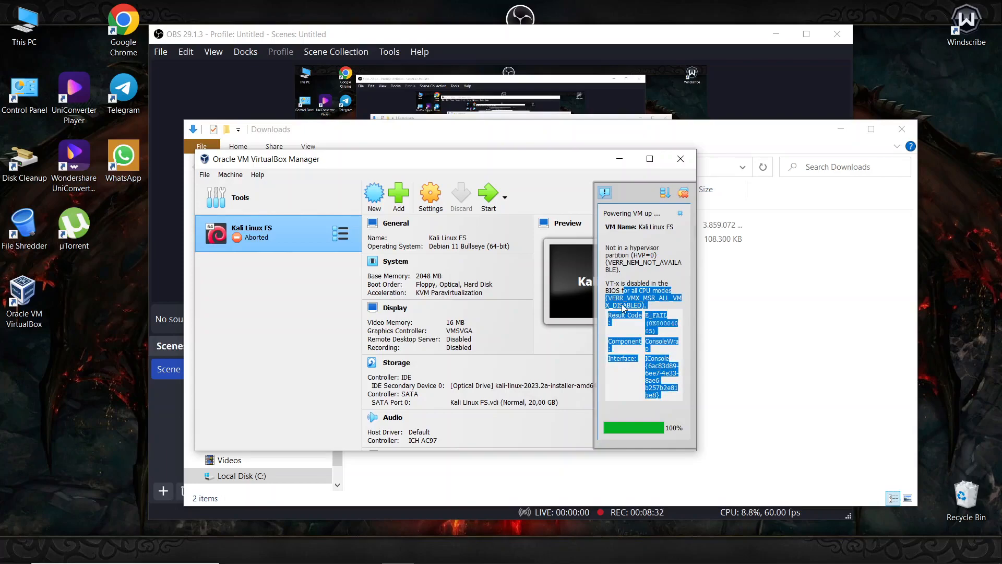
{"action": "left_click", "coordinate": [625, 309]}
{"action": "left_click_drag", "start_coordinate": [610, 283], "coordinate": [623, 285]}
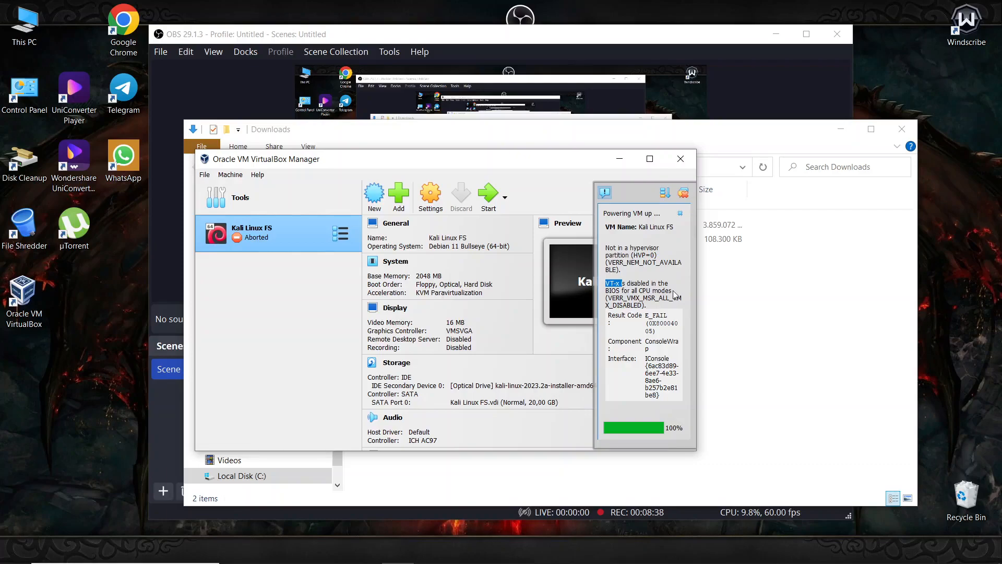
{"action": "left_click", "coordinate": [680, 159]}
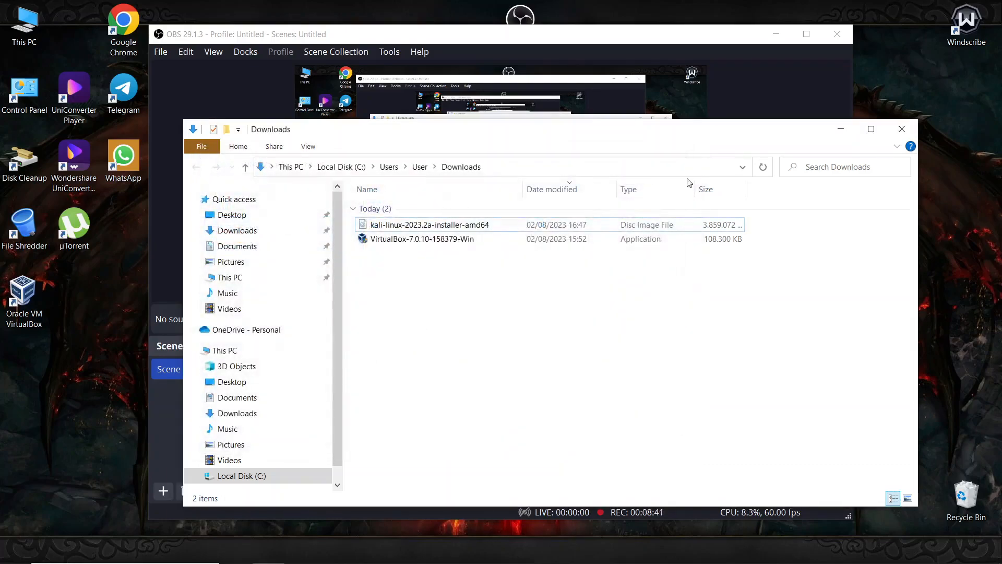
- Close the Downloads folder, stop the OBS recording, and show the Start menu power options
{"action": "left_click", "coordinate": [904, 131]}
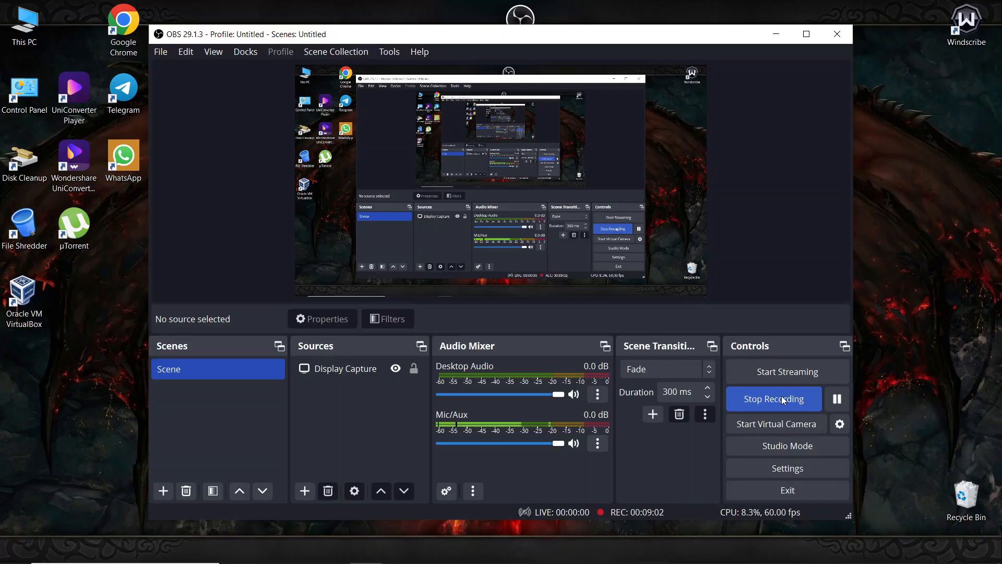
{"action": "left_click", "coordinate": [783, 400]}
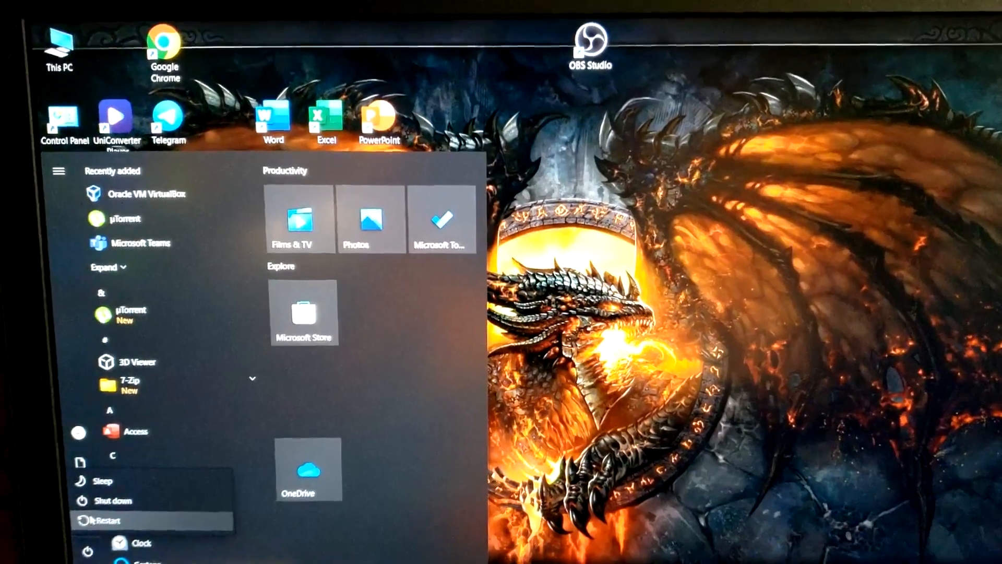
{"action": "left_click", "coordinate": [90, 545]}
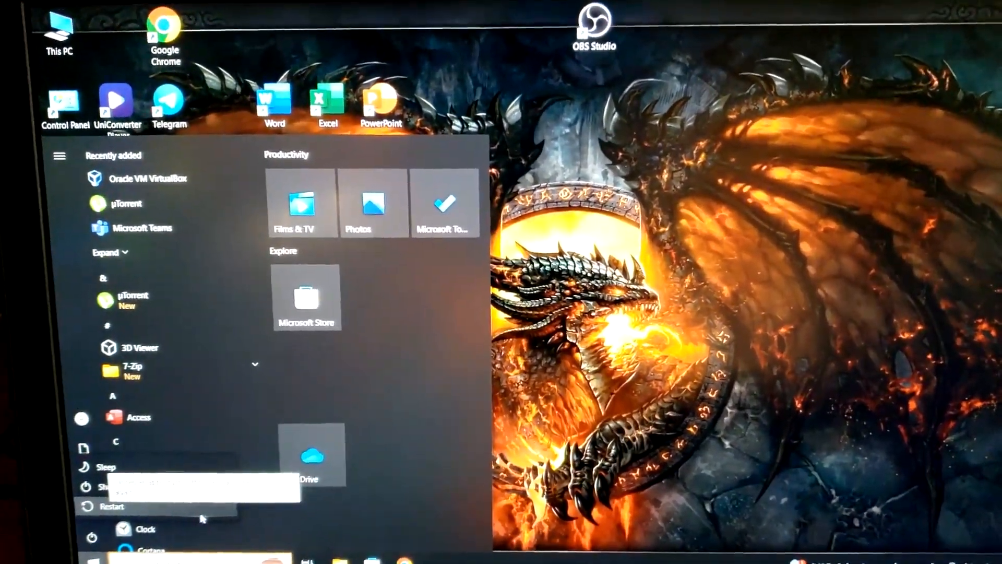
- Restart Windows anyway, even though VirtualBox is still running
{"action": "left_click", "coordinate": [201, 514]}
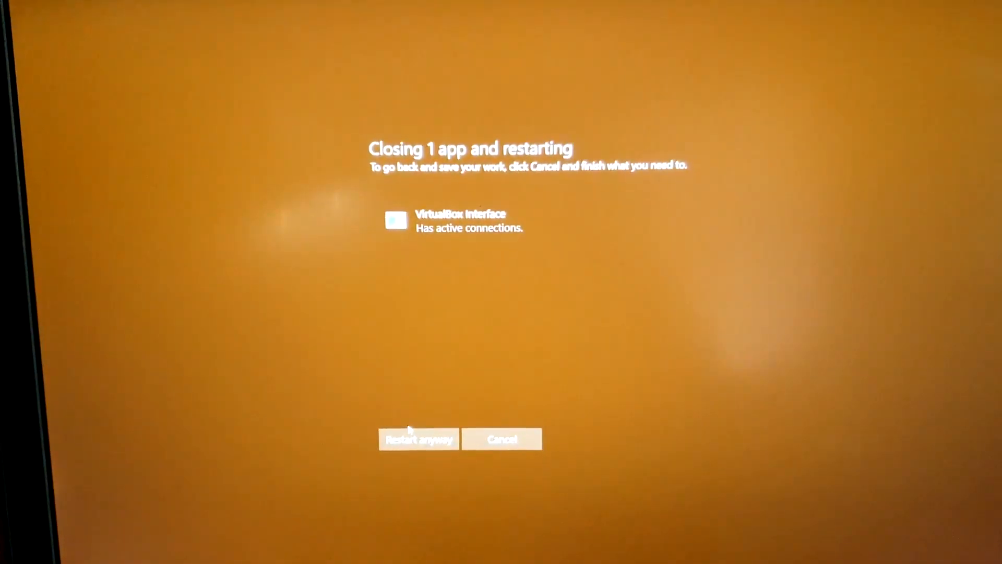
{"action": "left_click", "coordinate": [412, 438]}
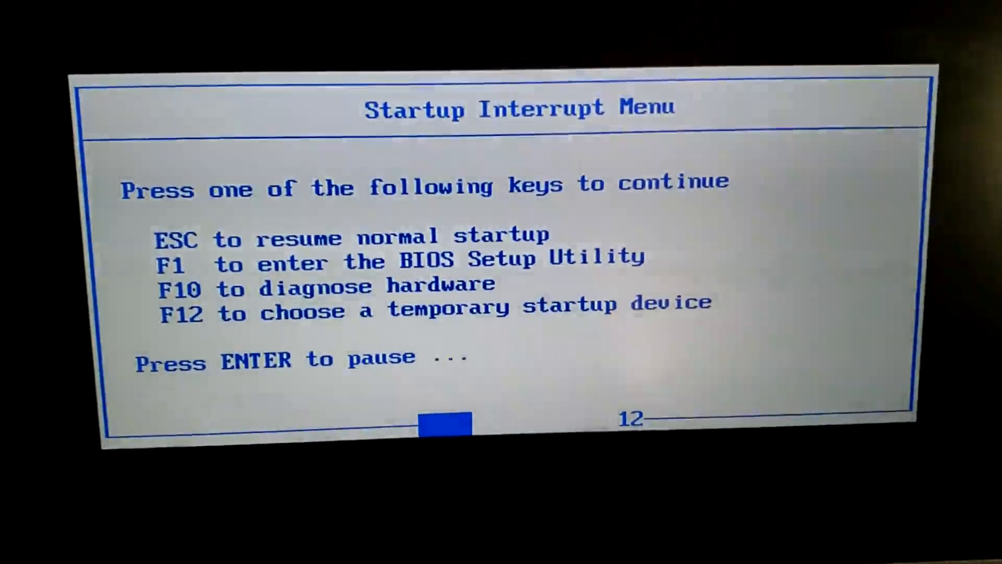
- Enter the BIOS with F1 and open Security > Virtualization
{"action": "key", "text": "F1"}
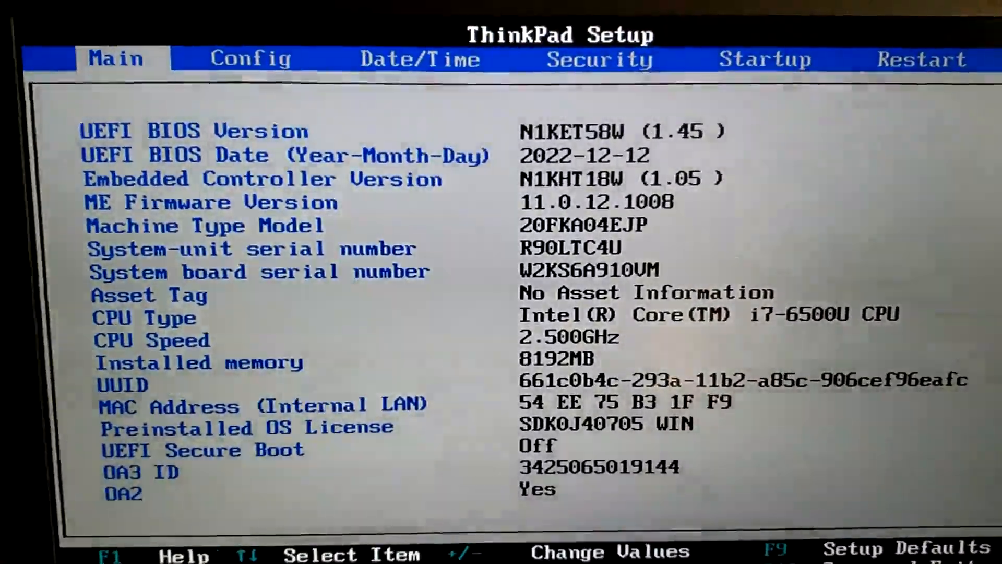
{"action": "key", "text": "Right"}
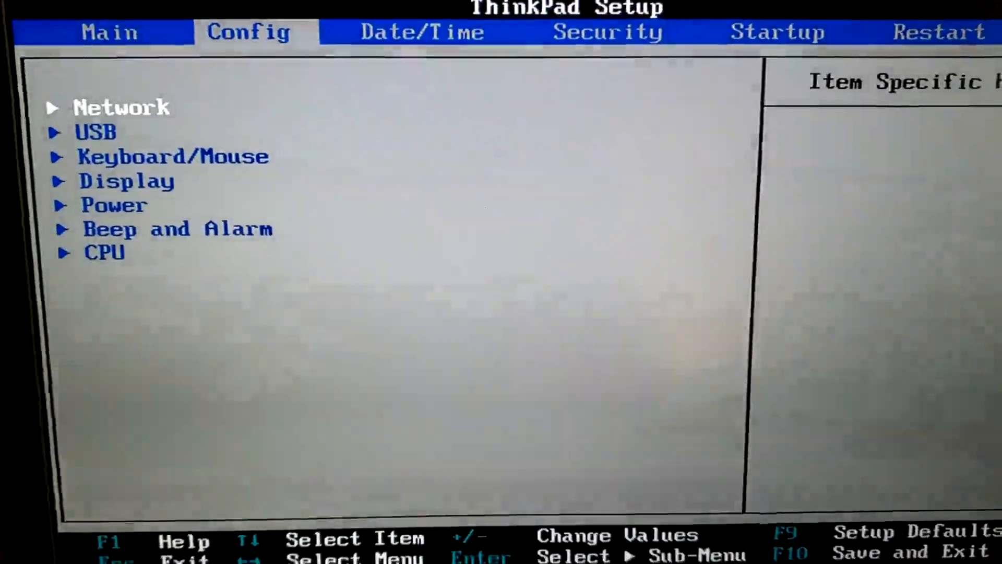
{"action": "key", "text": "Right"}
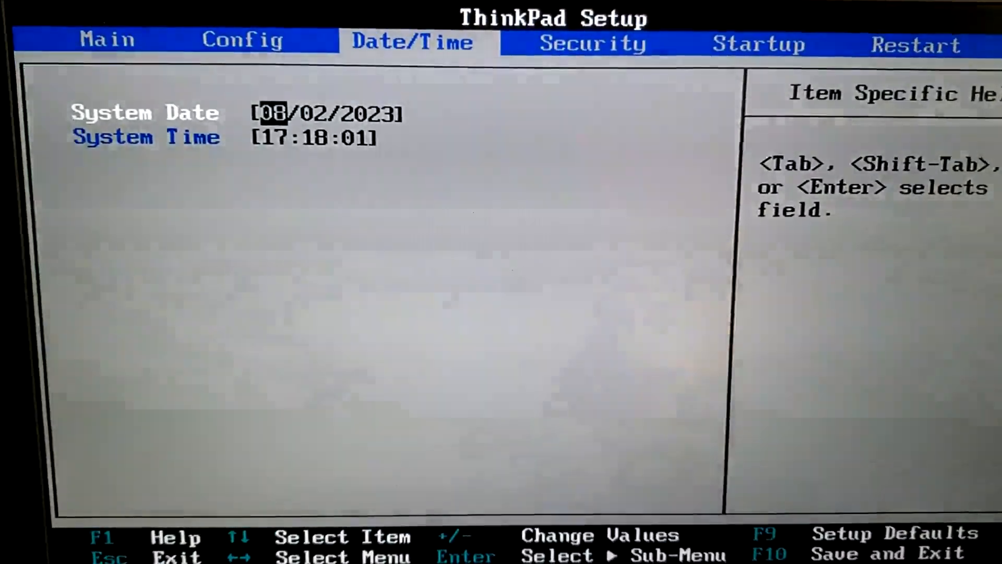
{"action": "key", "text": "Right"}
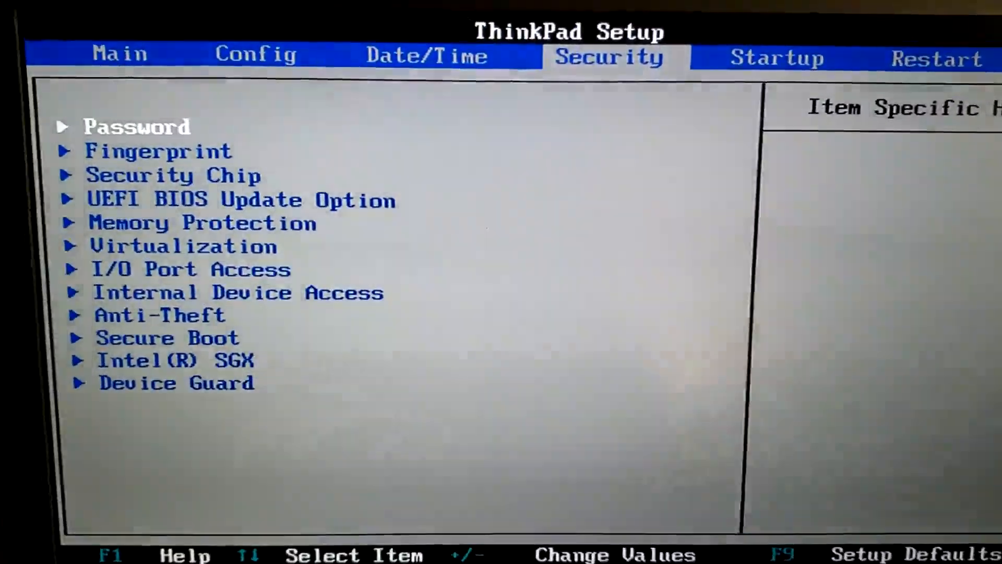
{"action": "key", "text": "Down"}
{"action": "key", "text": "Down"}
{"action": "key", "text": "Down"}
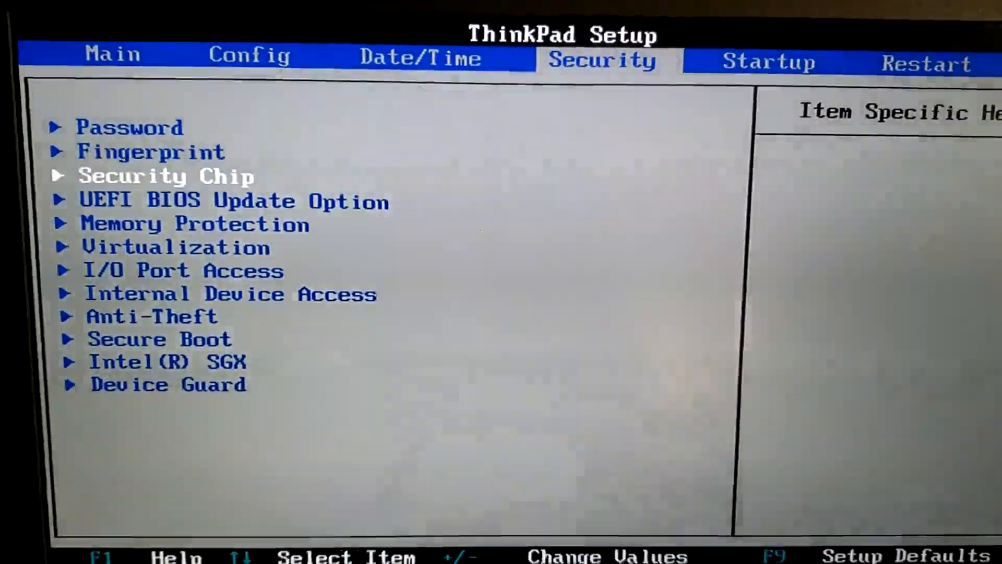
{"action": "key", "text": "Down"}
{"action": "key", "text": "Down"}
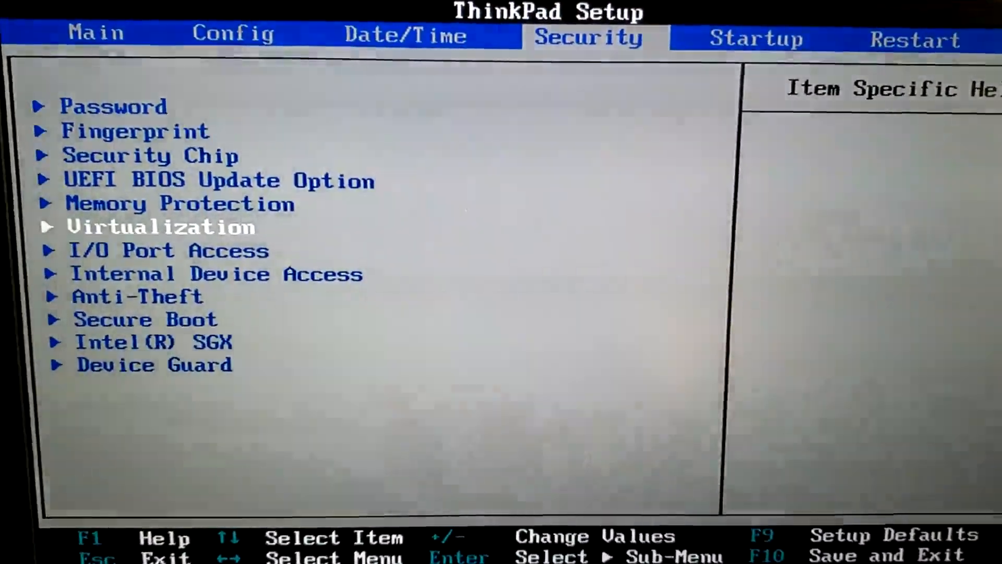
{"action": "key", "text": "Return"}
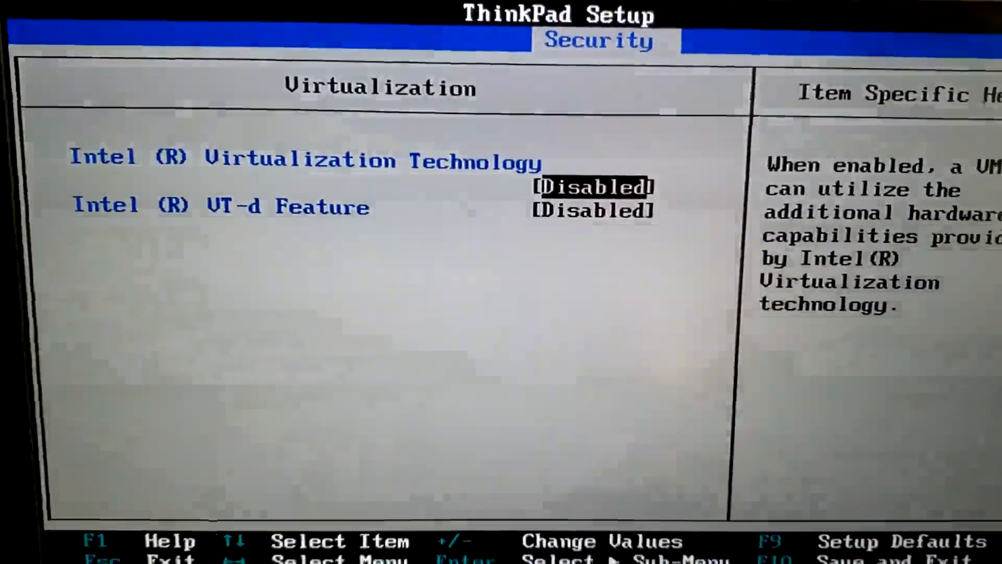
- Set Intel Virtualization Technology and the VT-d Feature to Enabled, then return to the Security list
{"action": "key", "text": "Down"}
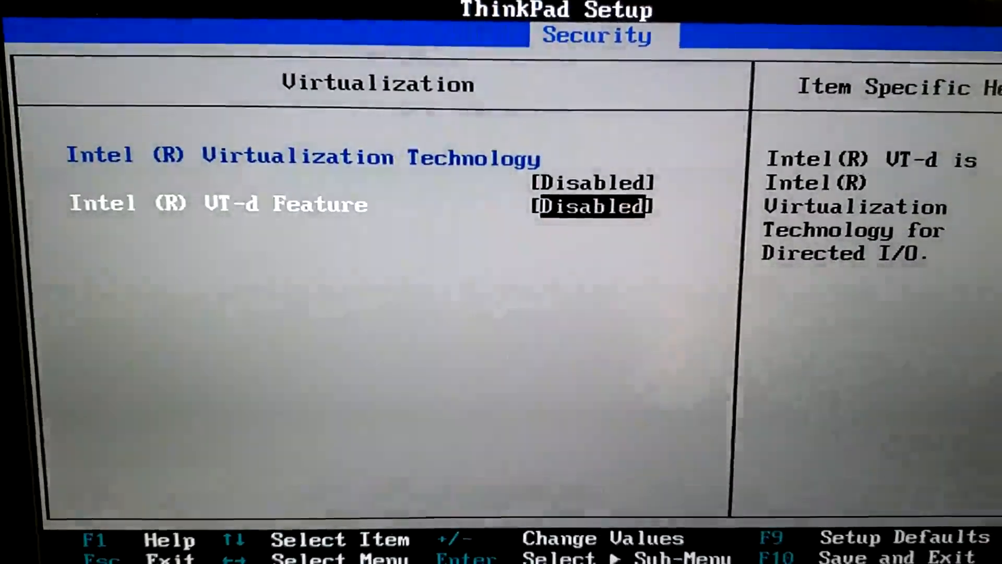
{"action": "key", "text": "Up"}
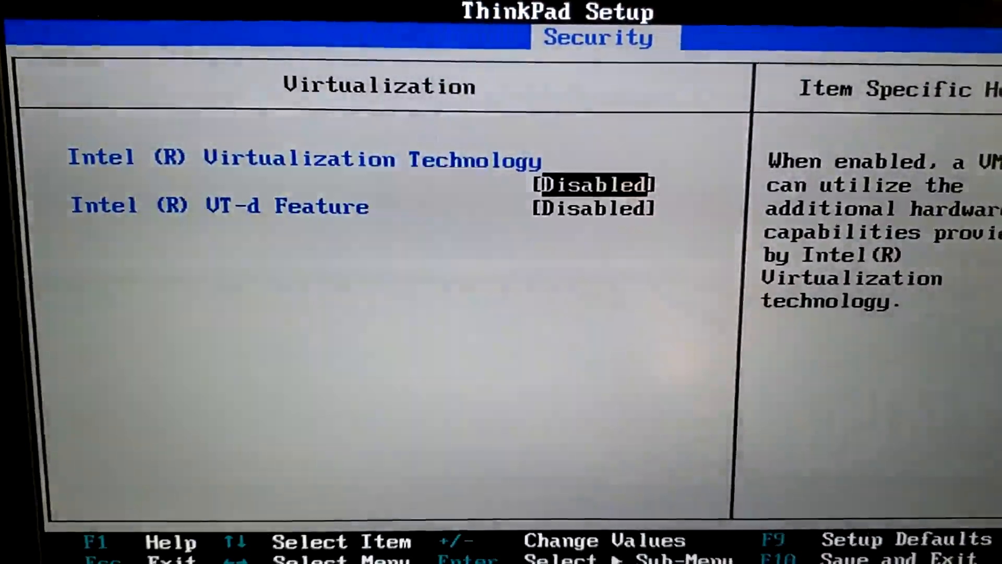
{"action": "key", "text": "Down"}
{"action": "key", "text": "Up"}
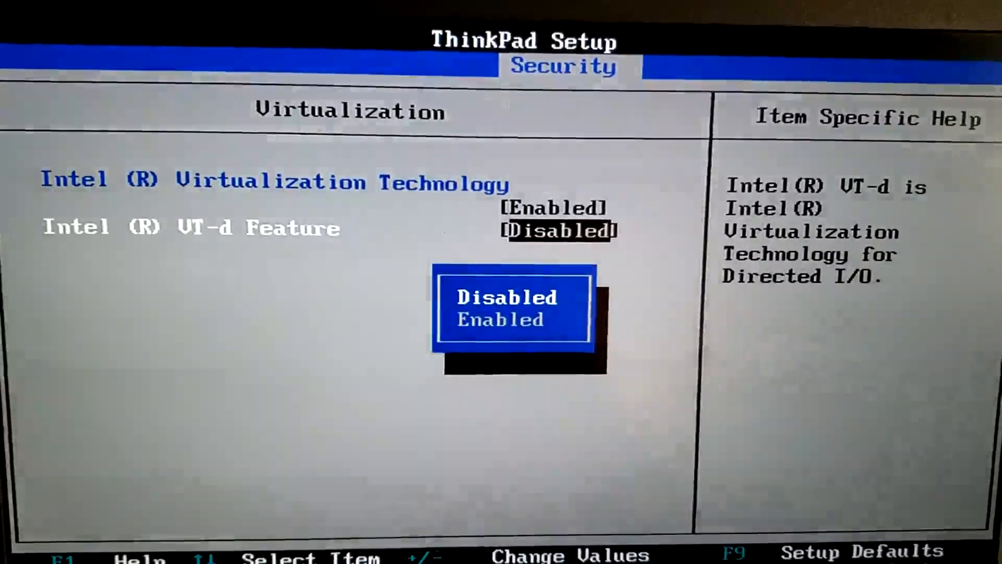
{"action": "key", "text": "Down"}
{"action": "key", "text": "Return"}
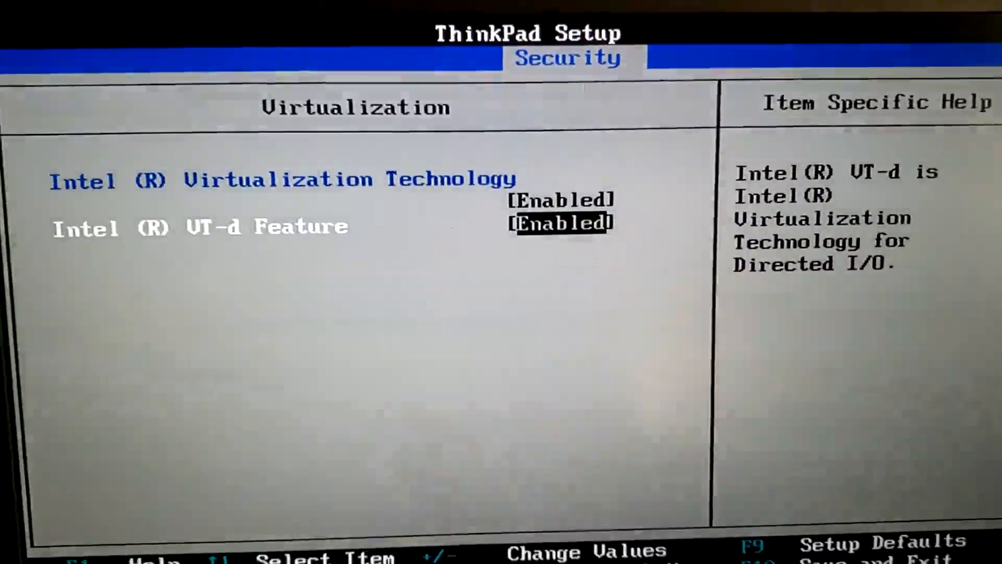
{"action": "key", "text": "Escape"}
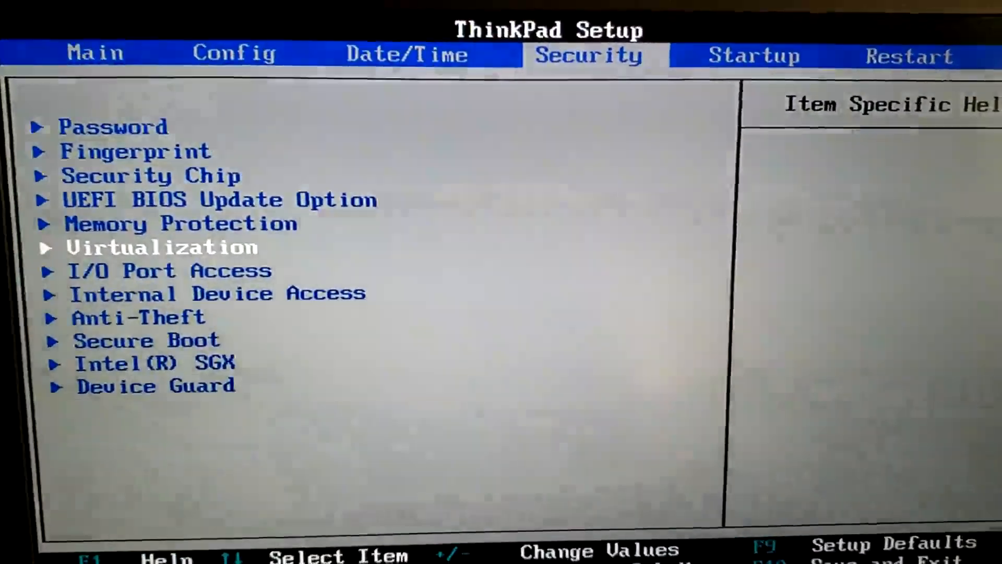
- Check the Intel SGX settings, then return to the Security list
{"action": "key", "text": "Down"}
{"action": "key", "text": "Down"}
{"action": "key", "text": "Down"}
{"action": "key", "text": "Down"}
{"action": "key", "text": "Down"}
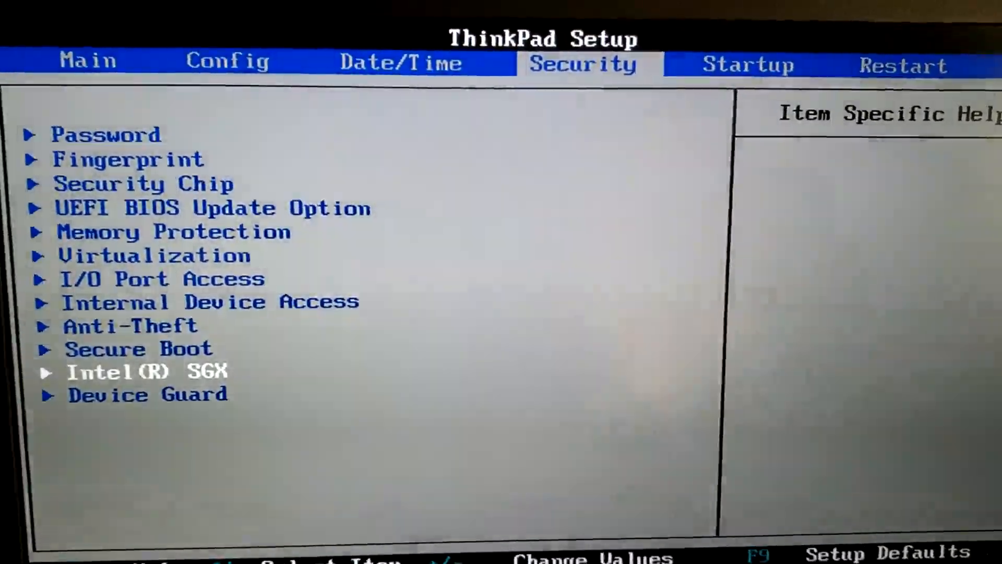
{"action": "key", "text": "Return"}
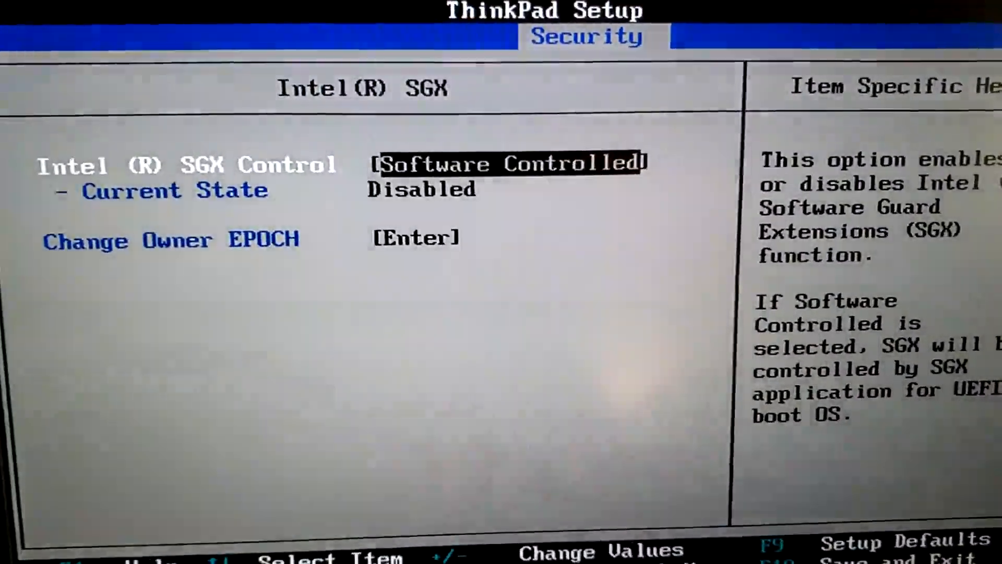
{"action": "key", "text": "Escape"}
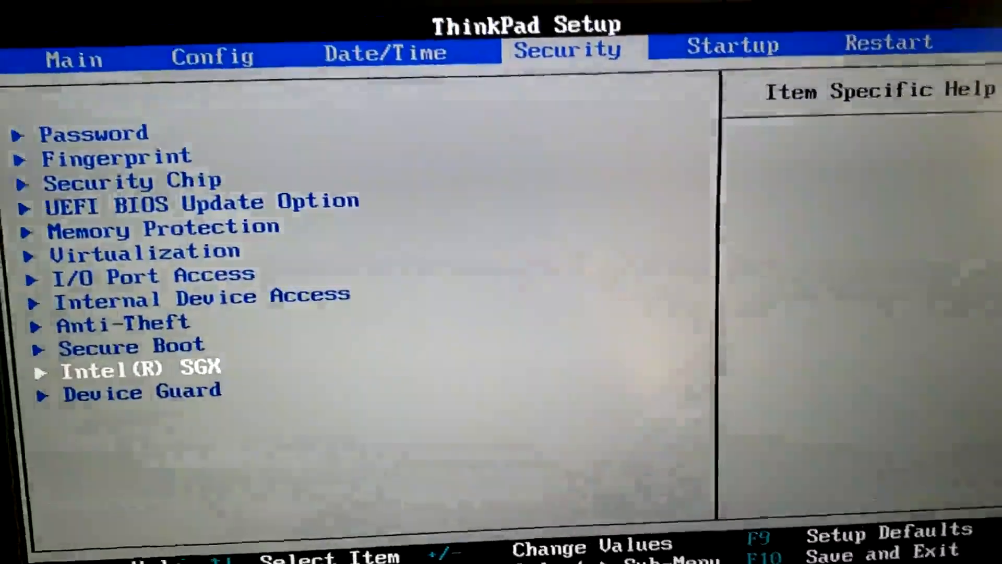
- Choose Exit Saving Changes on the Restart tab to leave ThinkPad Setup
{"action": "key", "text": "Right"}
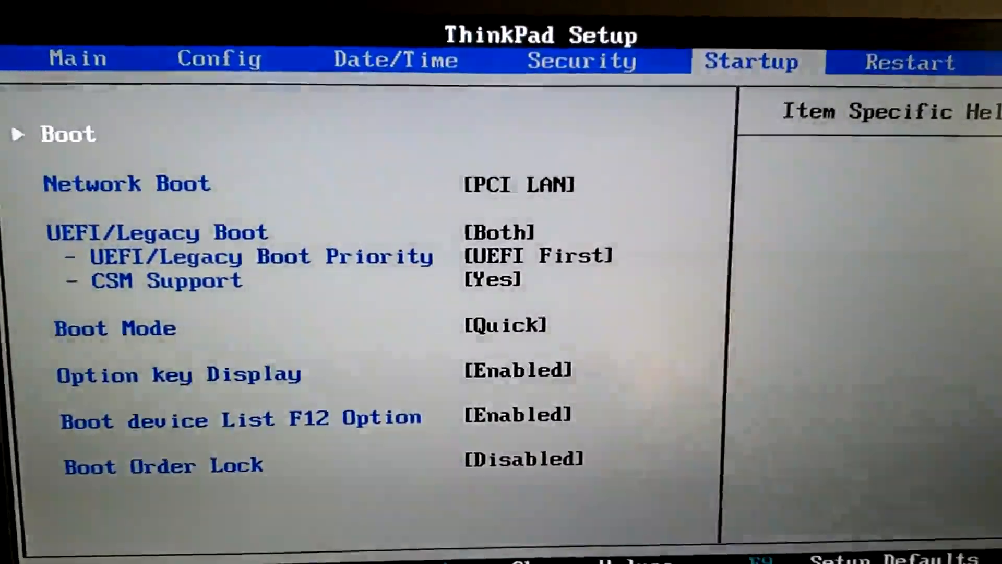
{"action": "key", "text": "Right"}
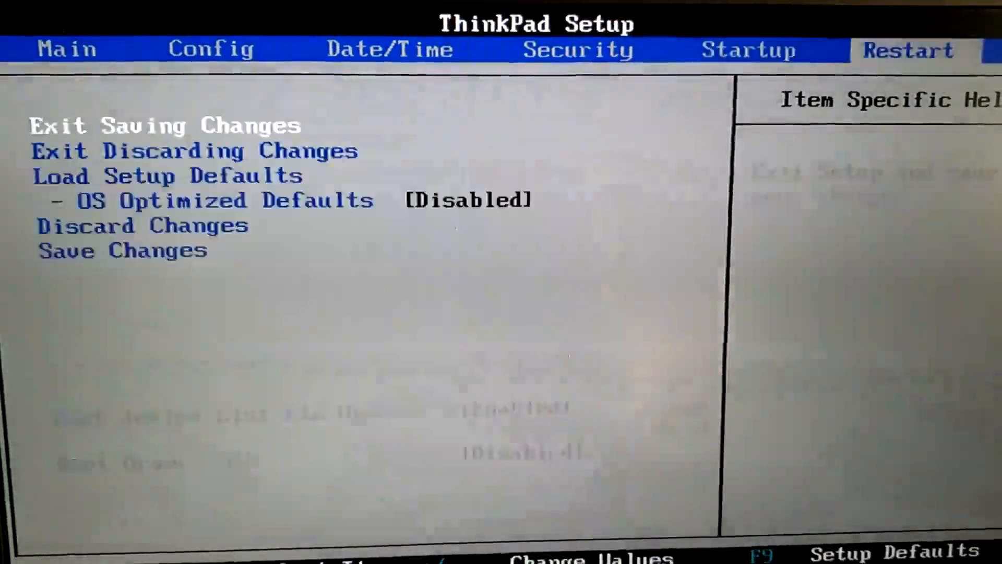
{"action": "key", "text": "Left"}
{"action": "key", "text": "Left"}
{"action": "key", "text": "Left"}
{"action": "key", "text": "Left"}
{"action": "key", "text": "Left"}
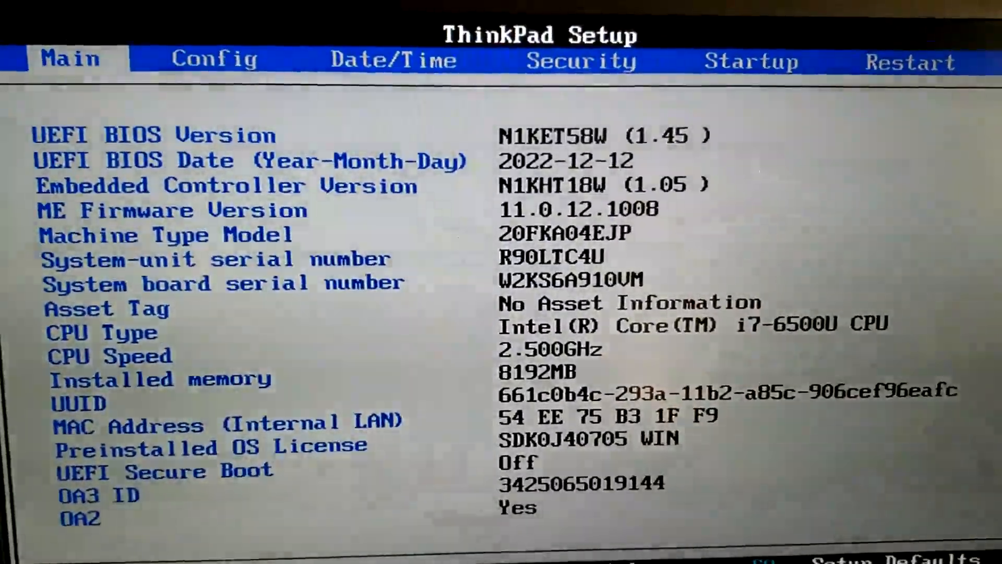
{"action": "key", "text": "Right"}
{"action": "key", "text": "Right"}
{"action": "key", "text": "Right"}
{"action": "key", "text": "Right"}
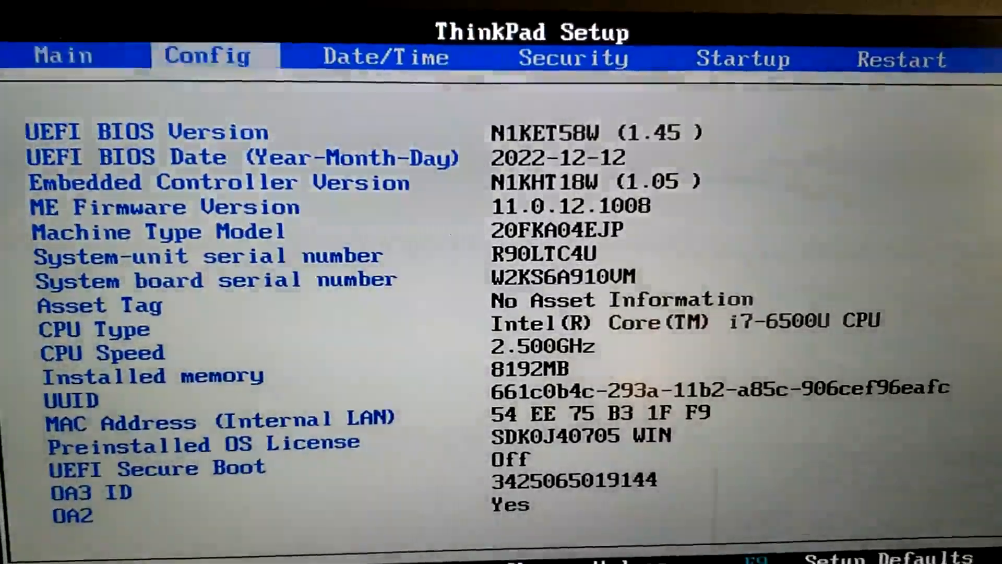
{"action": "key", "text": "Right"}
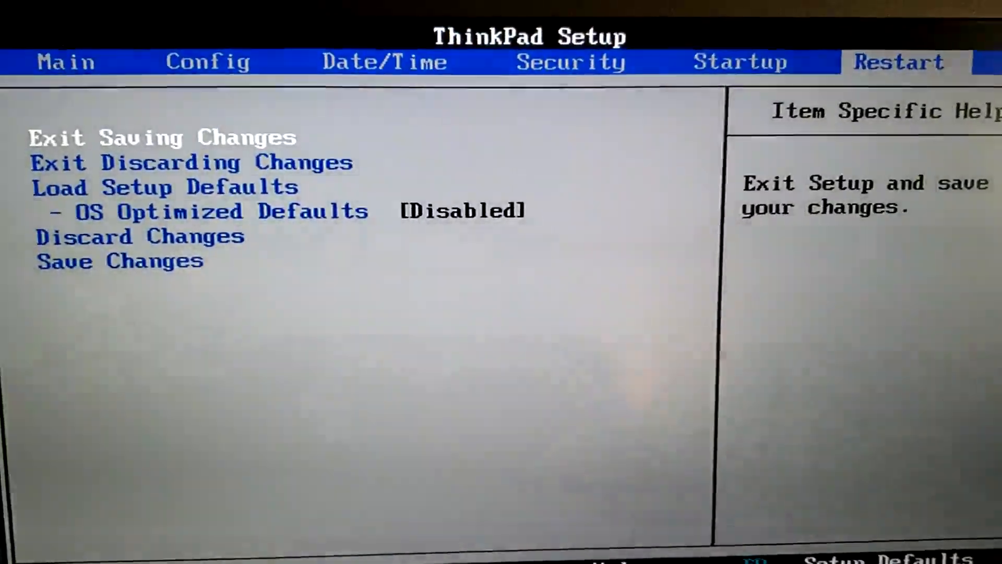
{"action": "key", "text": "Down"}
{"action": "key", "text": "Up"}
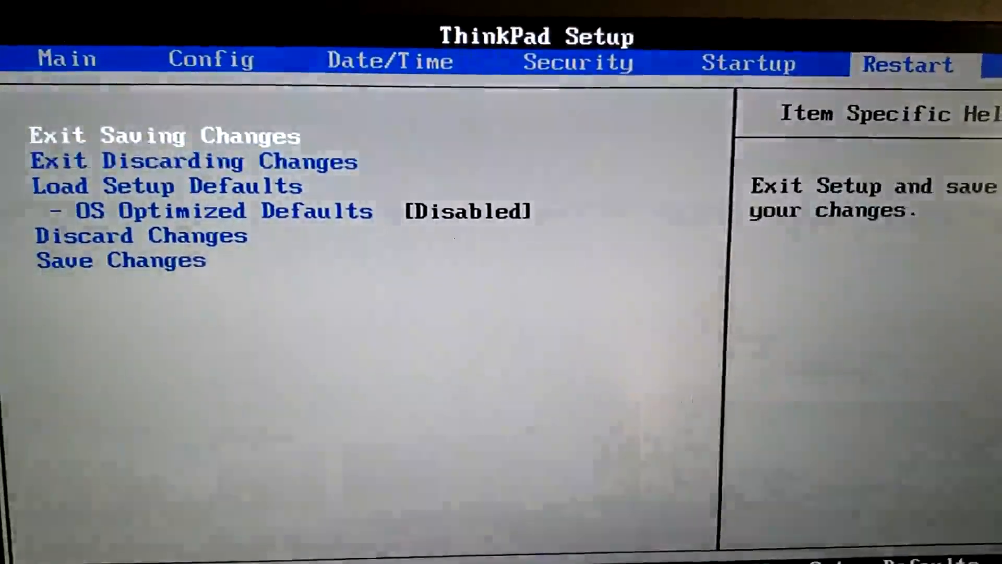
{"action": "key", "text": "Down"}
{"action": "key", "text": "Up"}
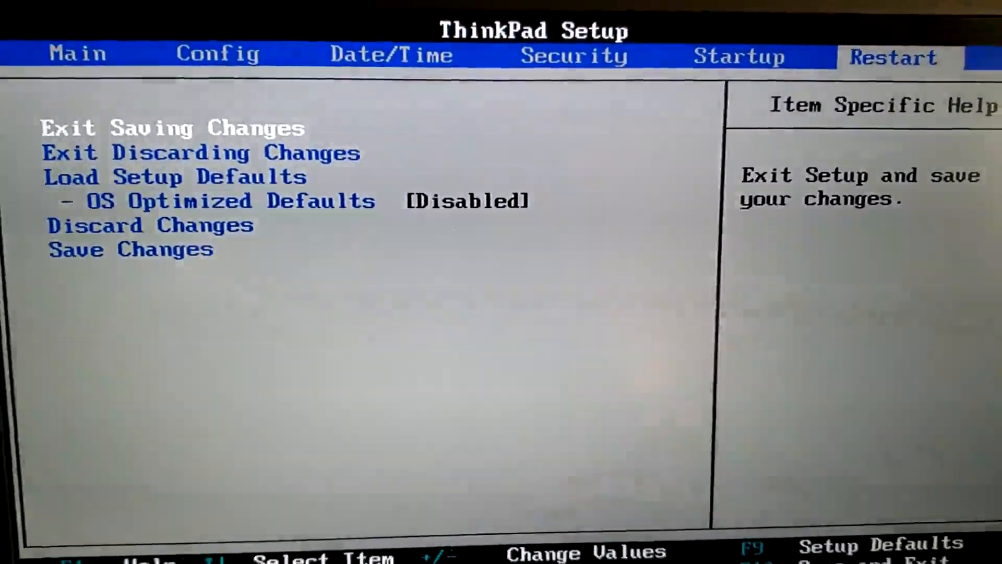
{"action": "key", "text": "Return"}
{"action": "key", "text": "Return"}
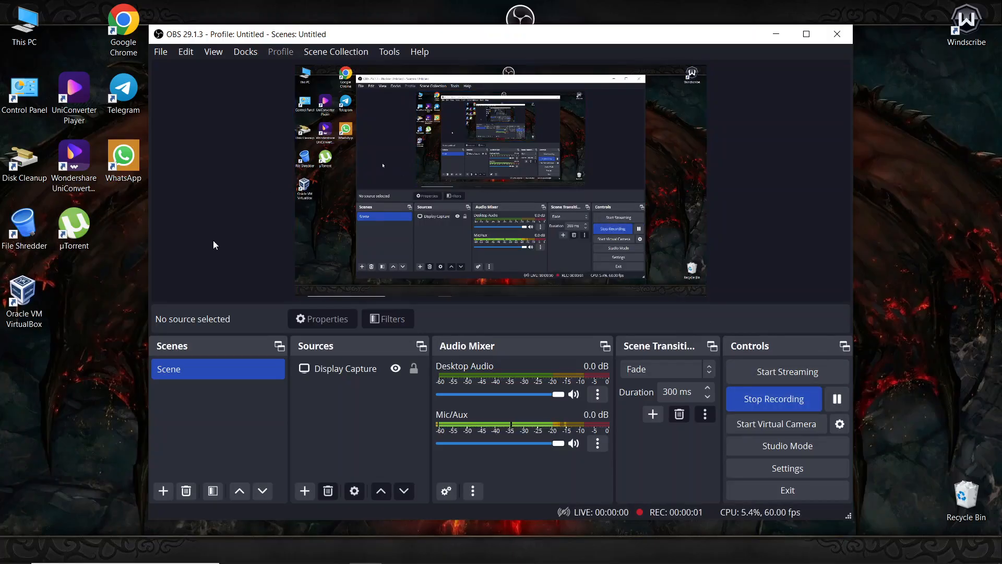
- Refresh the desktop, move the VirtualBox shortcut to the second column, and launch VirtualBox
{"action": "right_click", "coordinate": [86, 390]}
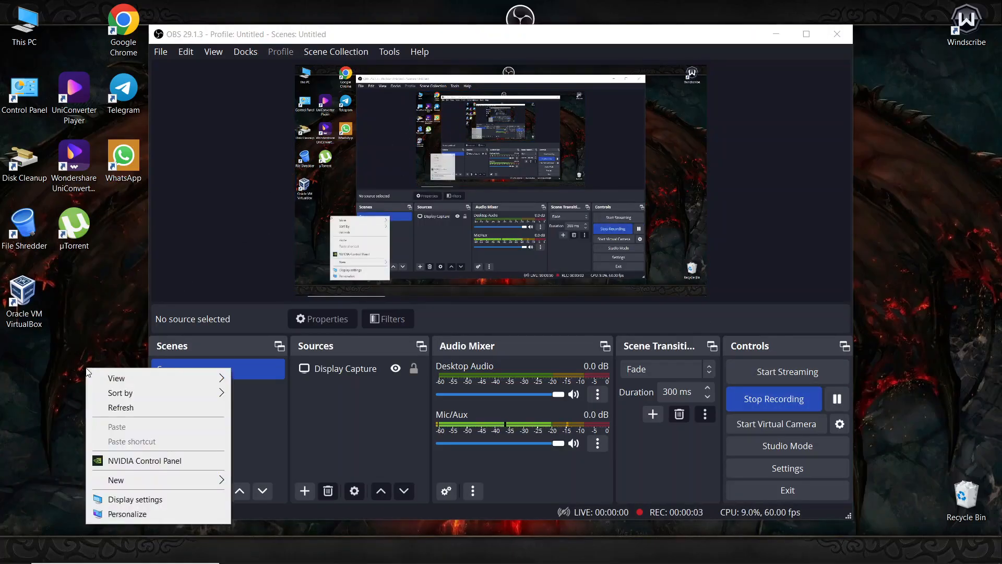
{"action": "left_click", "coordinate": [112, 407]}
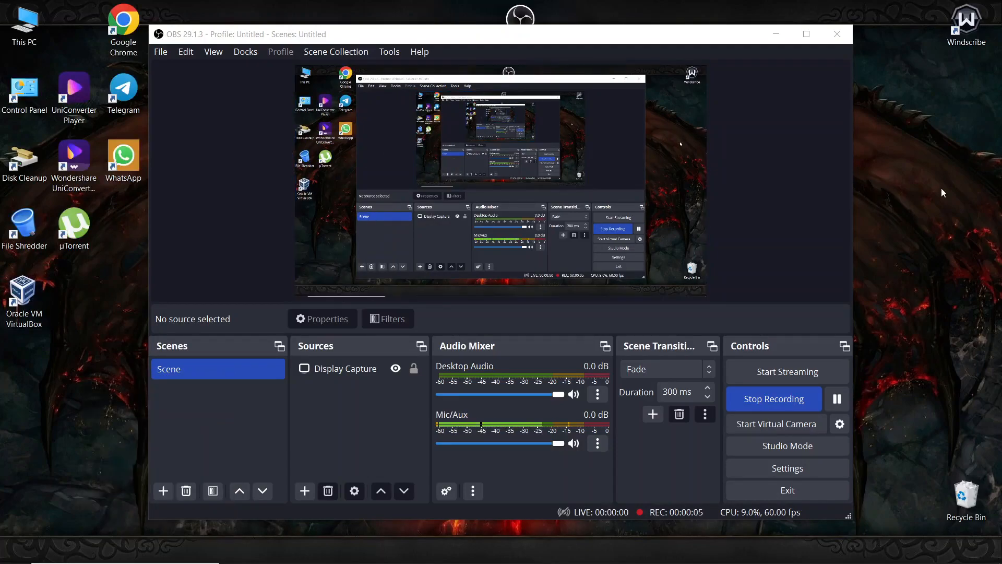
{"action": "right_click", "coordinate": [74, 312]}
{"action": "left_click", "coordinate": [94, 351]}
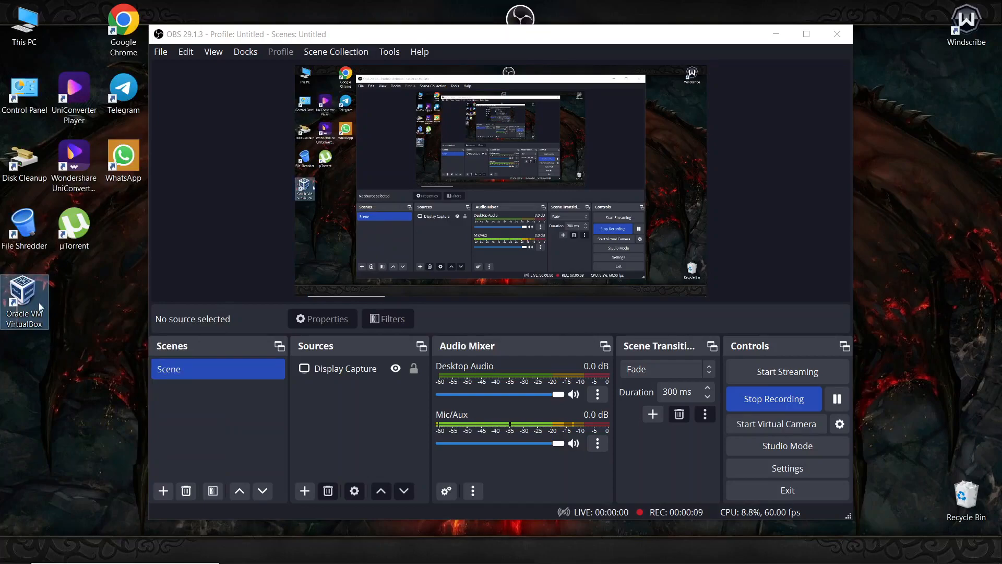
{"action": "left_click_drag", "start_coordinate": [30, 282], "coordinate": [50, 309]}
{"action": "double_click", "coordinate": [39, 300]}
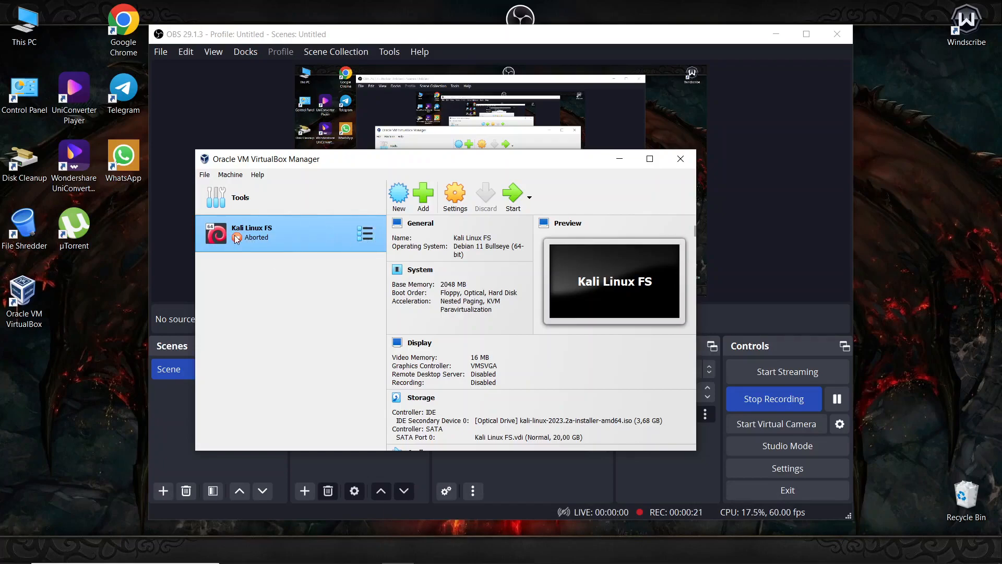
- Start Kali Linux FS, let it capture keyboard and mouse, and clear the notifications
{"action": "left_click", "coordinate": [513, 196]}
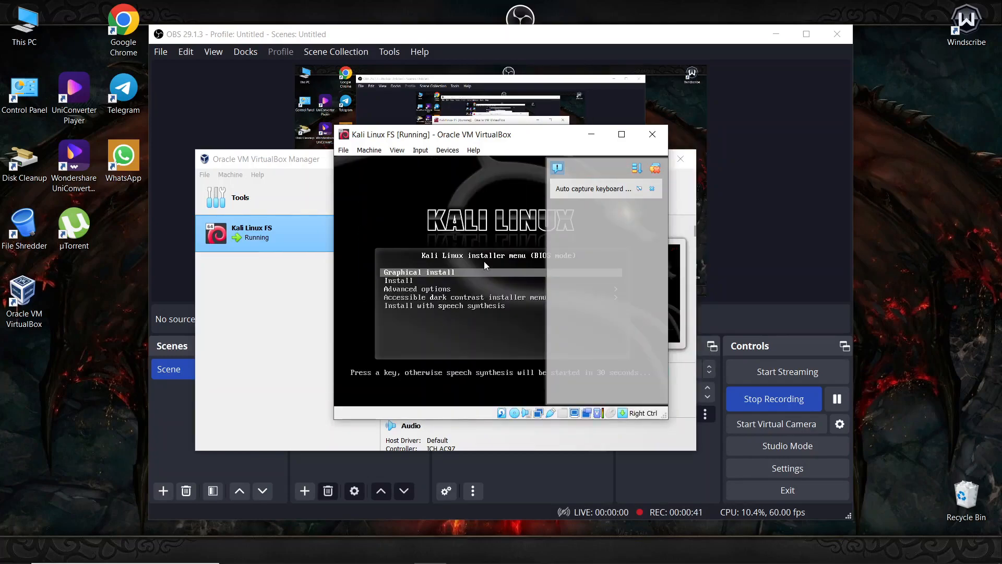
{"action": "left_click", "coordinate": [487, 186]}
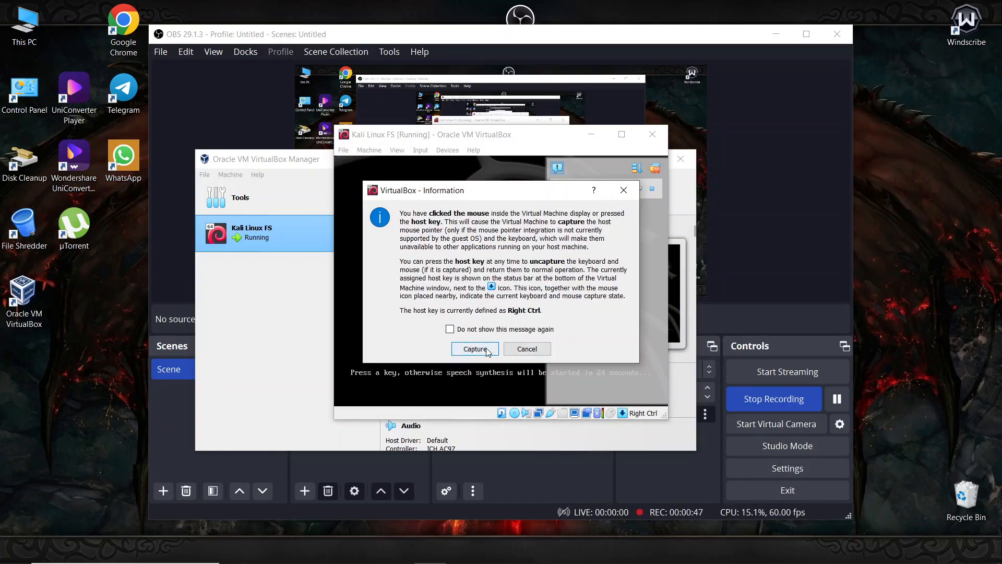
{"action": "left_click", "coordinate": [527, 349]}
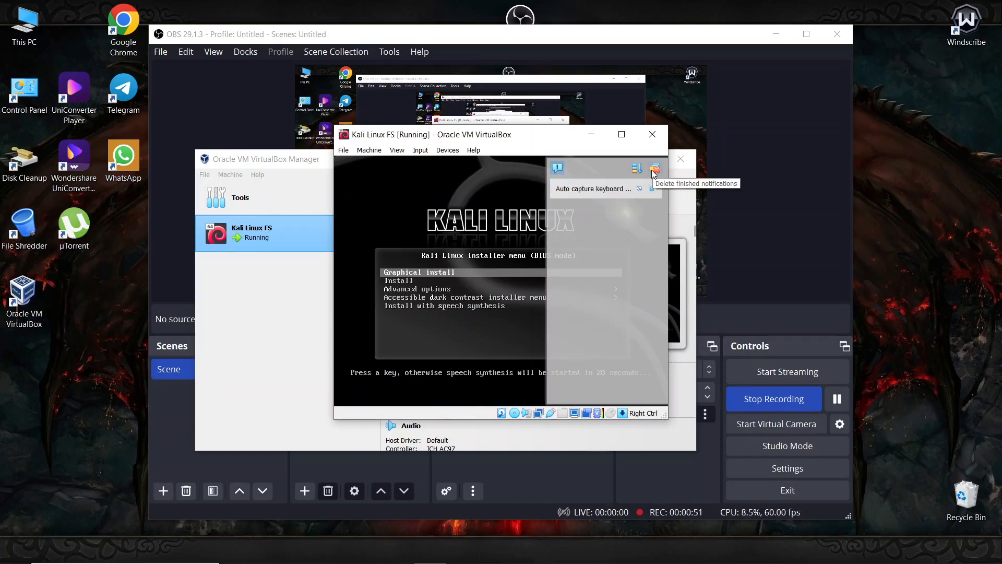
{"action": "left_click", "coordinate": [653, 170]}
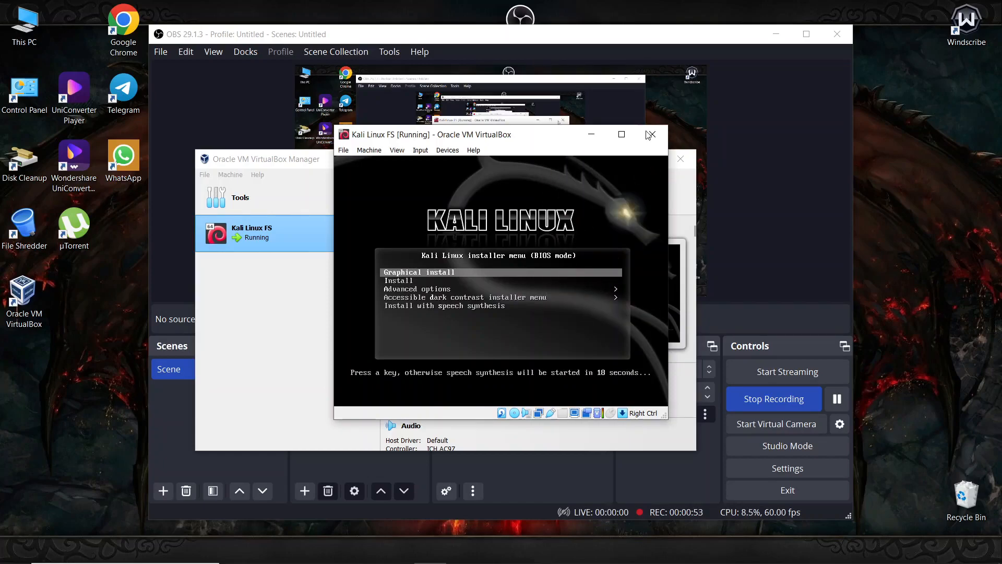
- Toggle the VM window between full screen and restored, then position it slightly lower
{"action": "left_click", "coordinate": [622, 134]}
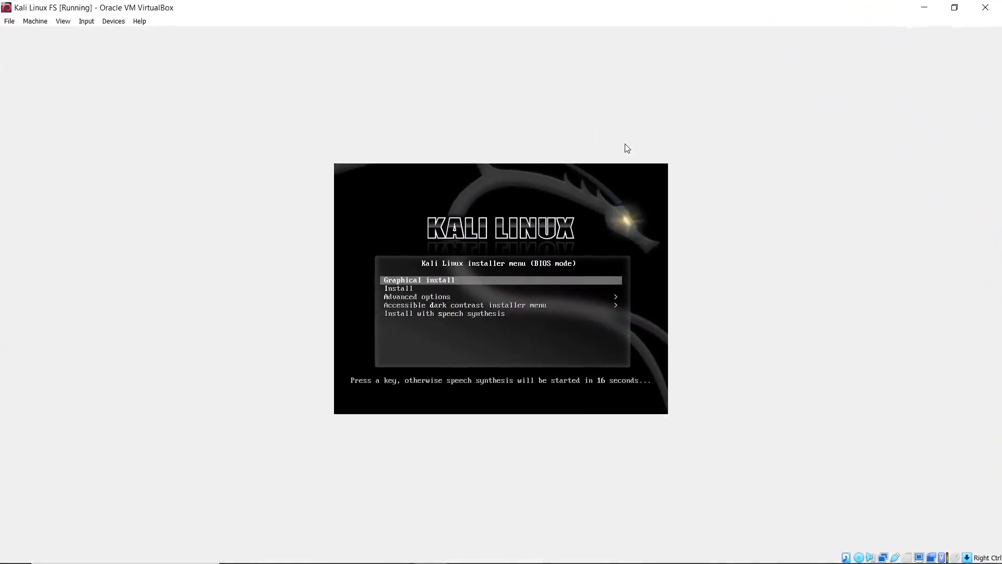
{"action": "left_click", "coordinate": [954, 7]}
{"action": "left_click_drag", "start_coordinate": [572, 137], "coordinate": [540, 147]}
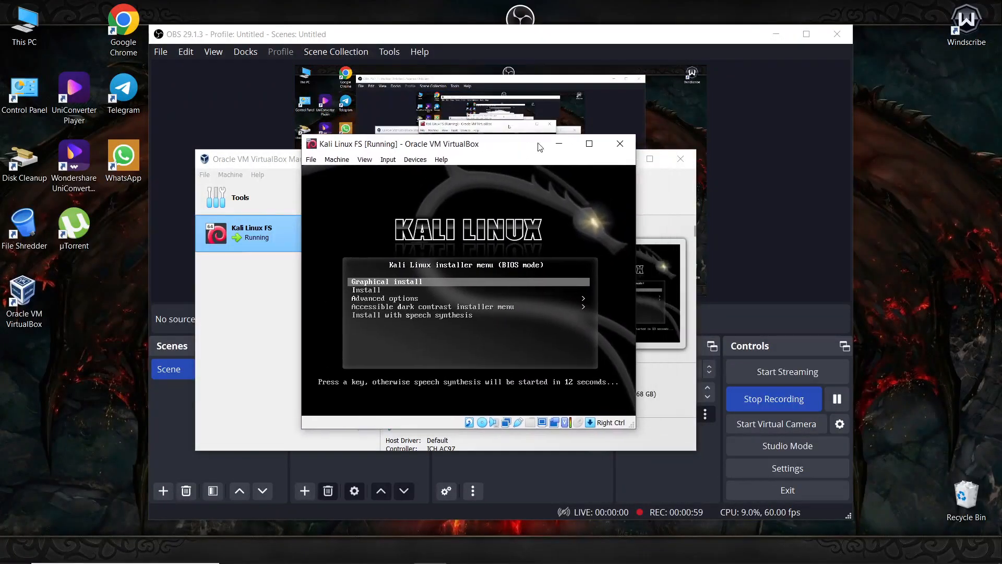
{"action": "left_click", "coordinate": [590, 144]}
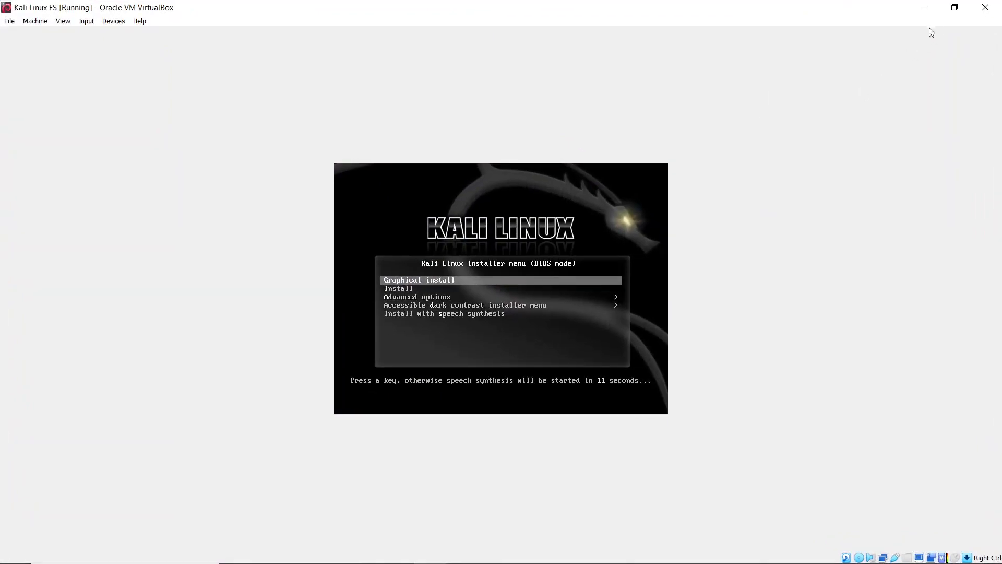
{"action": "left_click", "coordinate": [954, 7]}
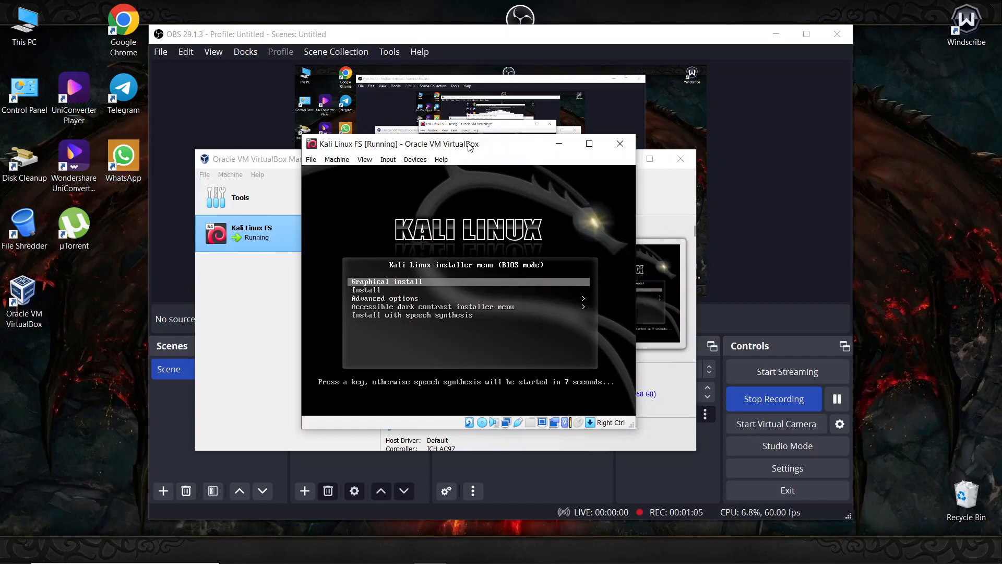
{"action": "mouse_move", "coordinate": [469, 146]}
{"action": "left_mouse_down"}
{"action": "mouse_move", "coordinate": [448, 154]}
{"action": "mouse_move", "coordinate": [470, 158]}
{"action": "left_mouse_up"}
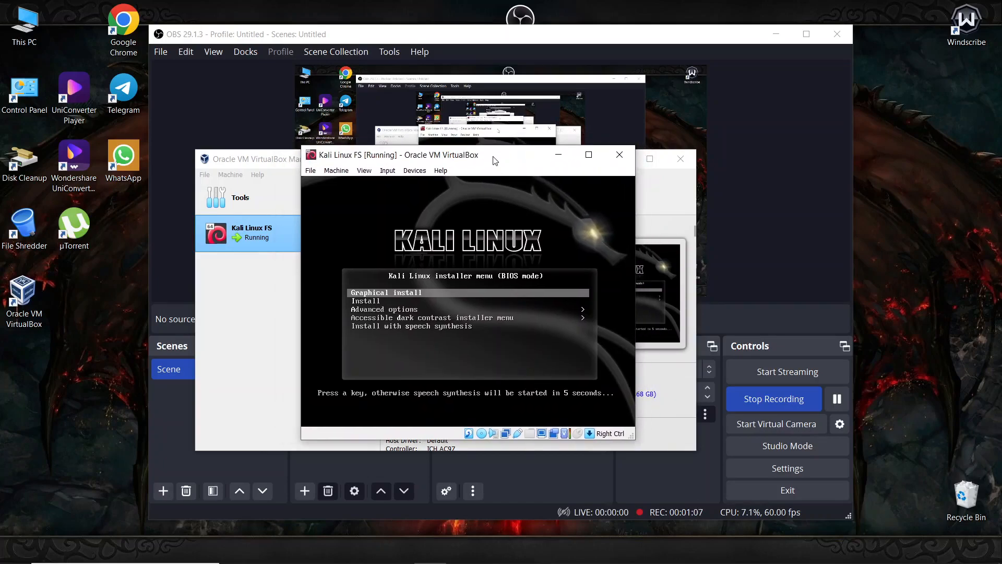
- Launch Graphical install from the Kali boot menu and dismiss the mouse integration notice
{"action": "key", "text": "Down"}
{"action": "key", "text": "Down"}
{"action": "key", "text": "Down"}
{"action": "key", "text": "Down"}
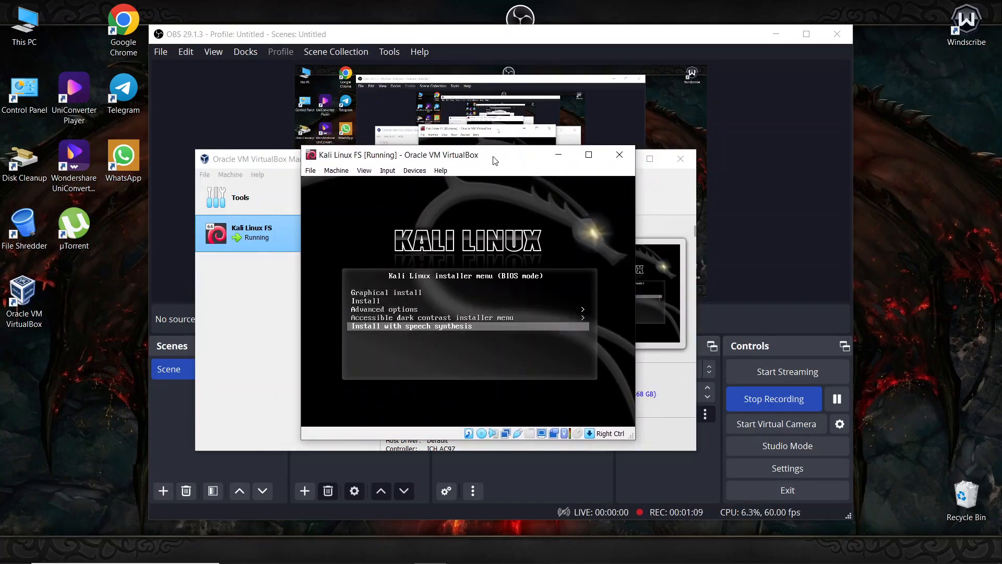
{"action": "key", "text": "Up"}
{"action": "key", "text": "Up"}
{"action": "key", "text": "Up"}
{"action": "key", "text": "Up"}
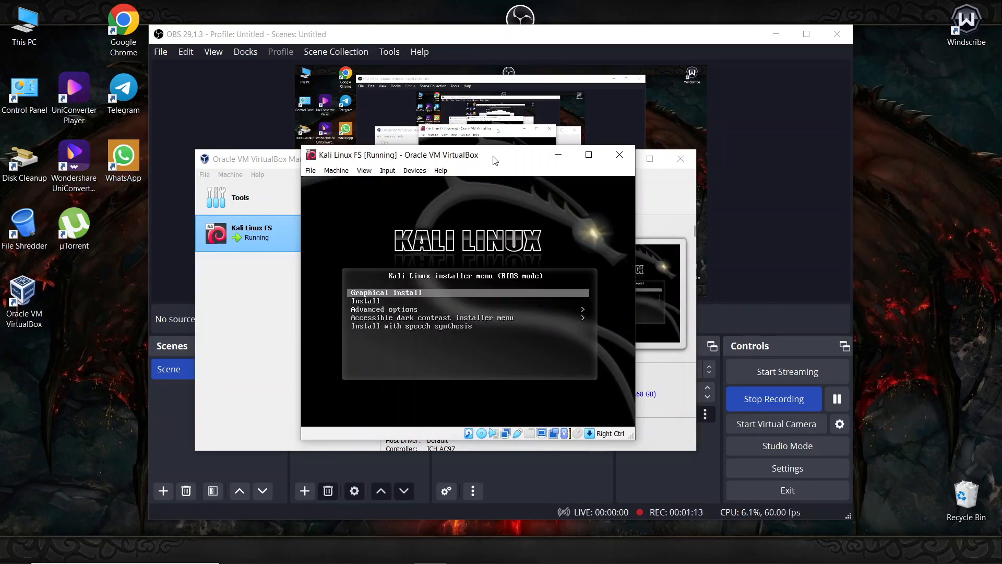
{"action": "key", "text": "Return"}
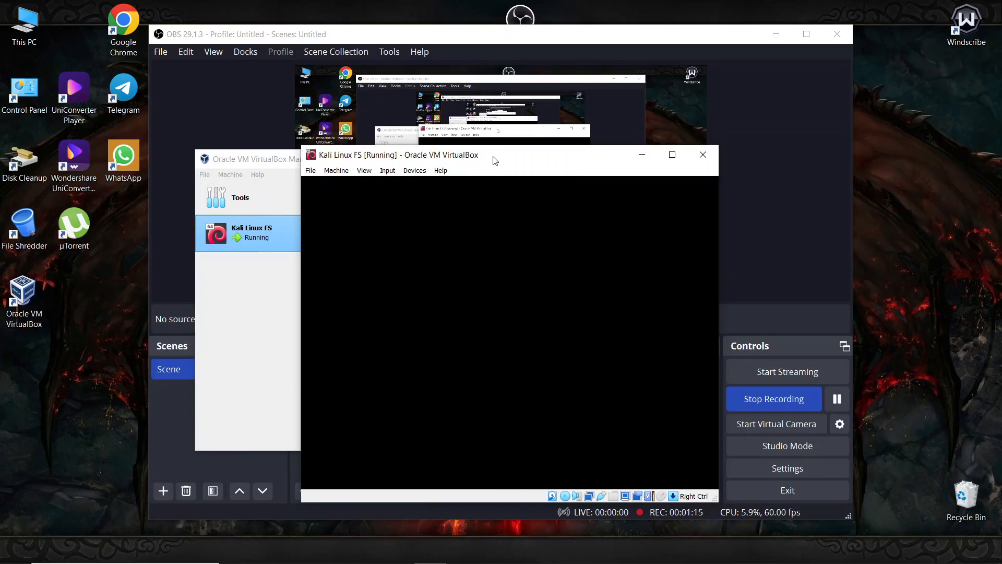
{"action": "left_click_drag", "start_coordinate": [515, 160], "coordinate": [454, 114]}
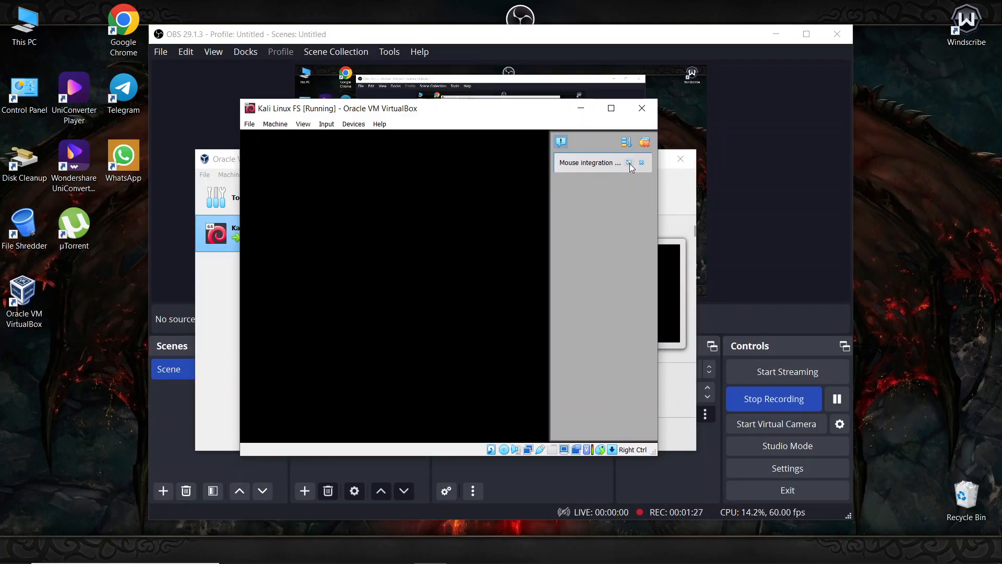
{"action": "left_click", "coordinate": [650, 145]}
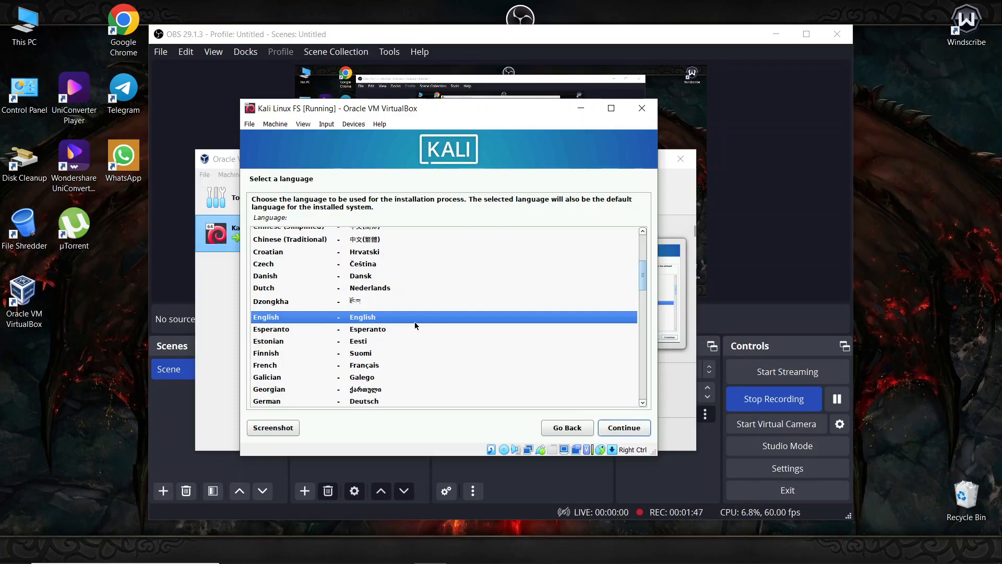
- Keep English as the language and set the location to Indonesia via other > Asia
{"action": "left_click", "coordinate": [615, 428]}
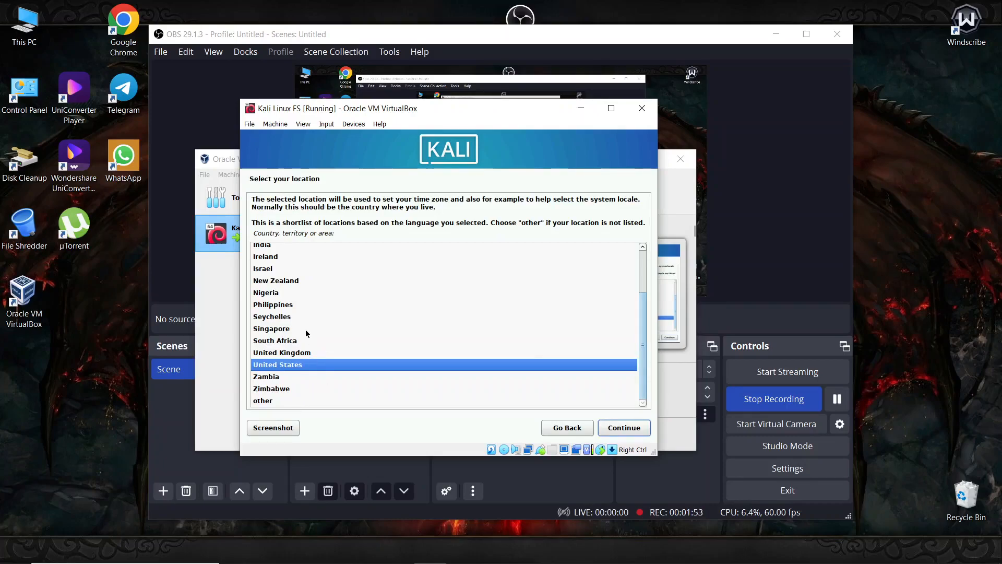
{"action": "left_click", "coordinate": [277, 404]}
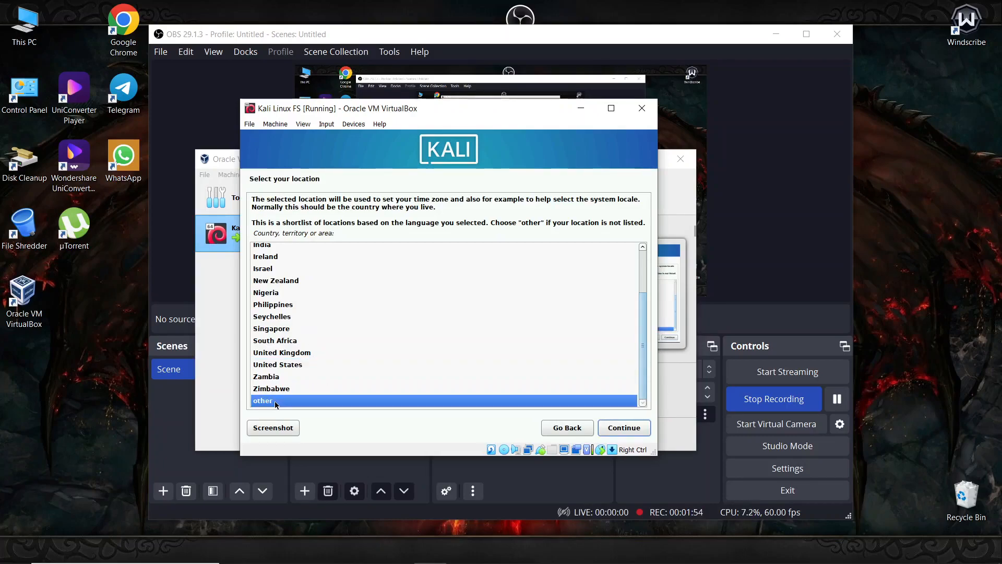
{"action": "left_click", "coordinate": [625, 427]}
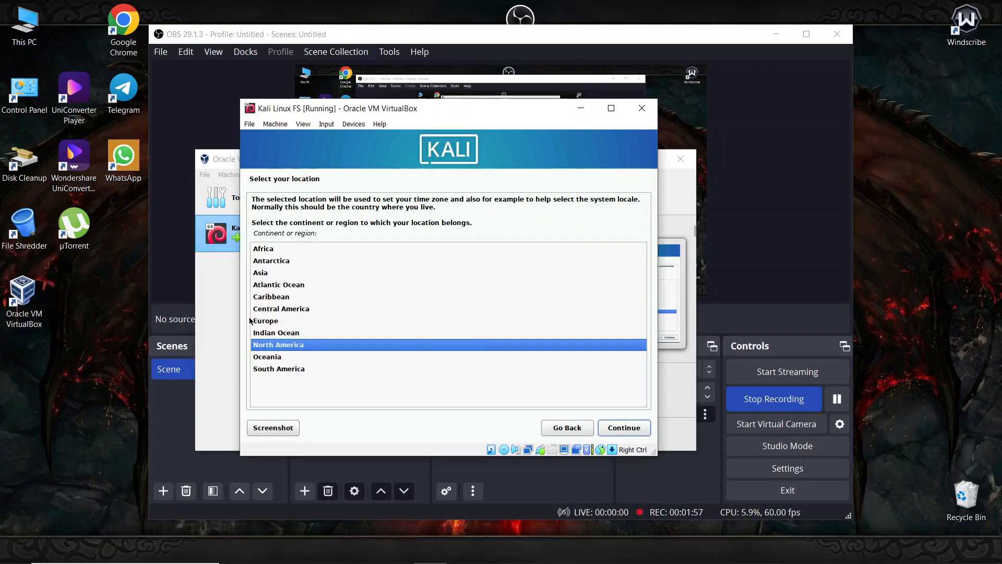
{"action": "left_click", "coordinate": [273, 273]}
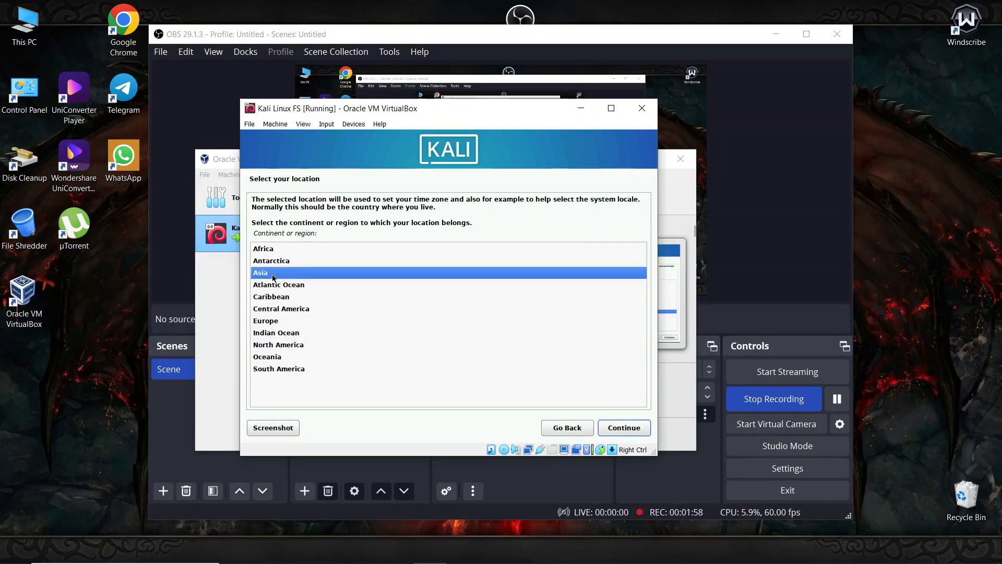
{"action": "left_click", "coordinate": [618, 429]}
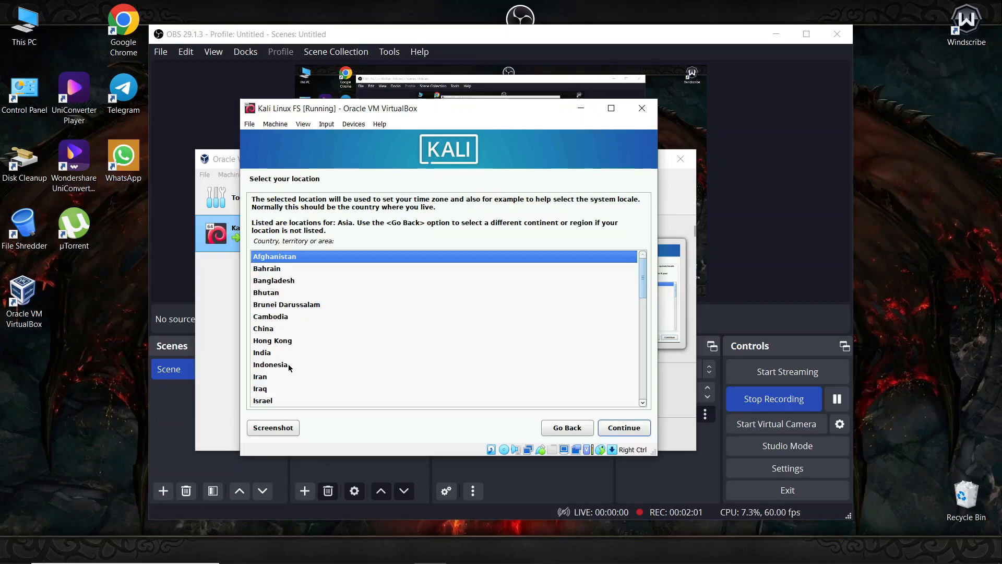
{"action": "left_click", "coordinate": [334, 365]}
{"action": "left_click", "coordinate": [616, 429]}
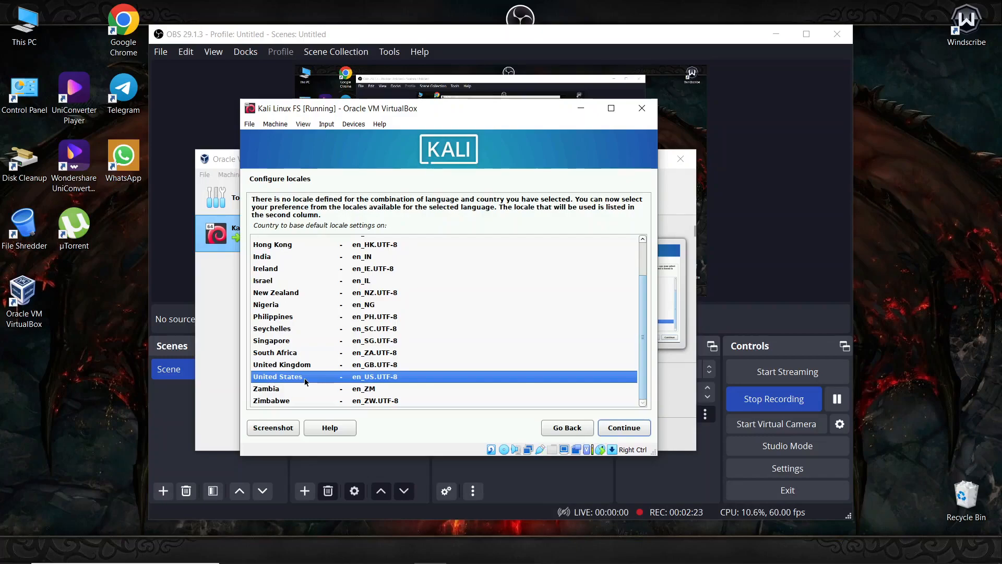
- Accept en_US.UTF-8 as the locale and scroll through the keymap list
{"action": "left_click", "coordinate": [617, 425]}
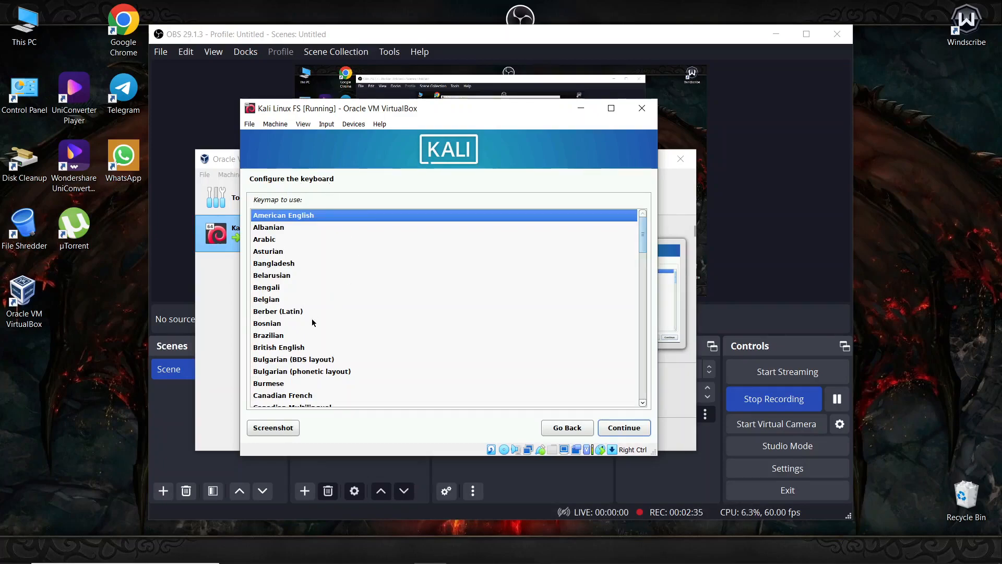
{"action": "scroll", "coordinate": [640, 232], "scroll_direction": "down", "scroll_amount": 1}
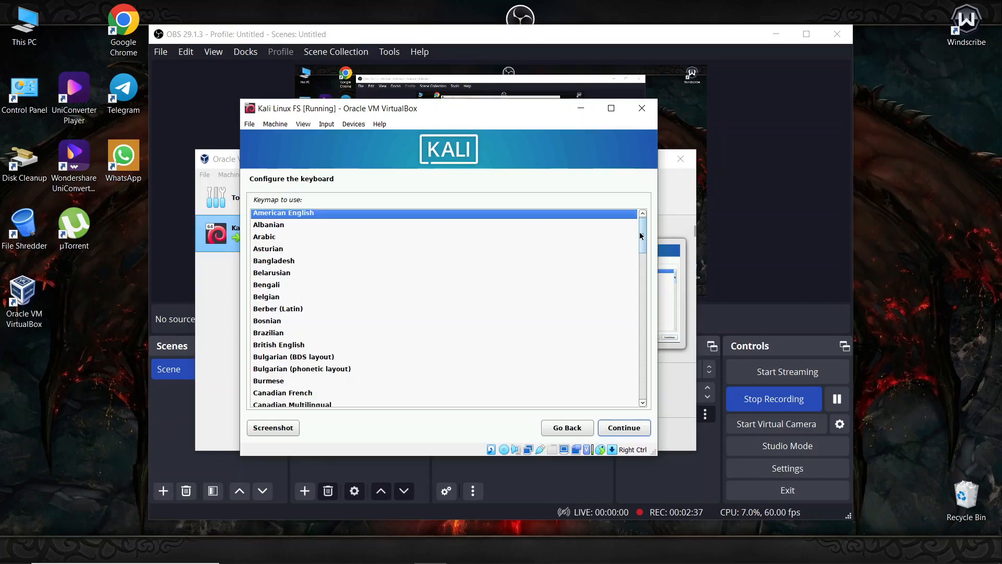
{"action": "mouse_move", "coordinate": [640, 231]}
{"action": "left_mouse_down"}
{"action": "mouse_move", "coordinate": [634, 383]}
{"action": "mouse_move", "coordinate": [648, 230]}
{"action": "left_mouse_up"}
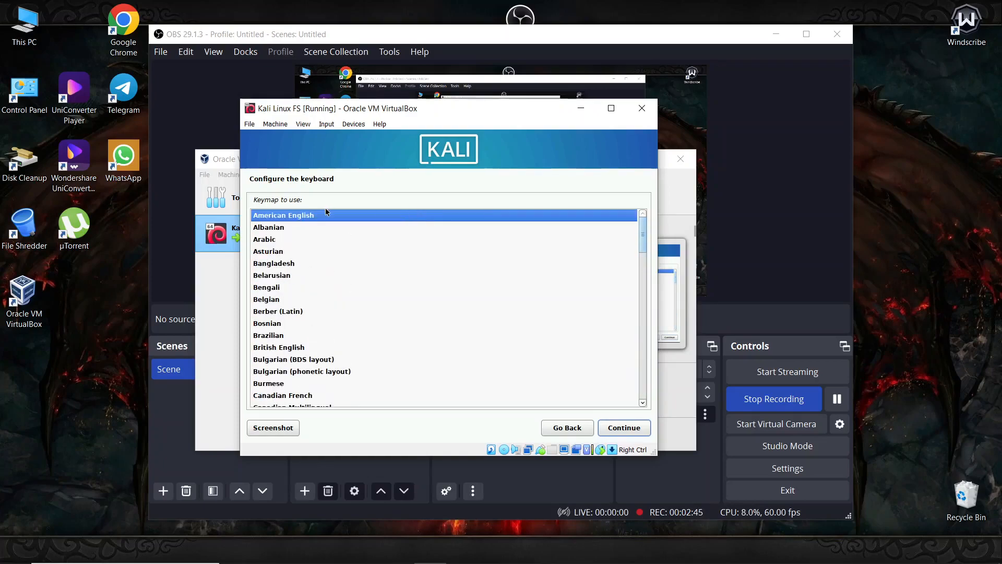
- Keep the American English keymap and continue to Configure the network
{"action": "left_click", "coordinate": [602, 425]}
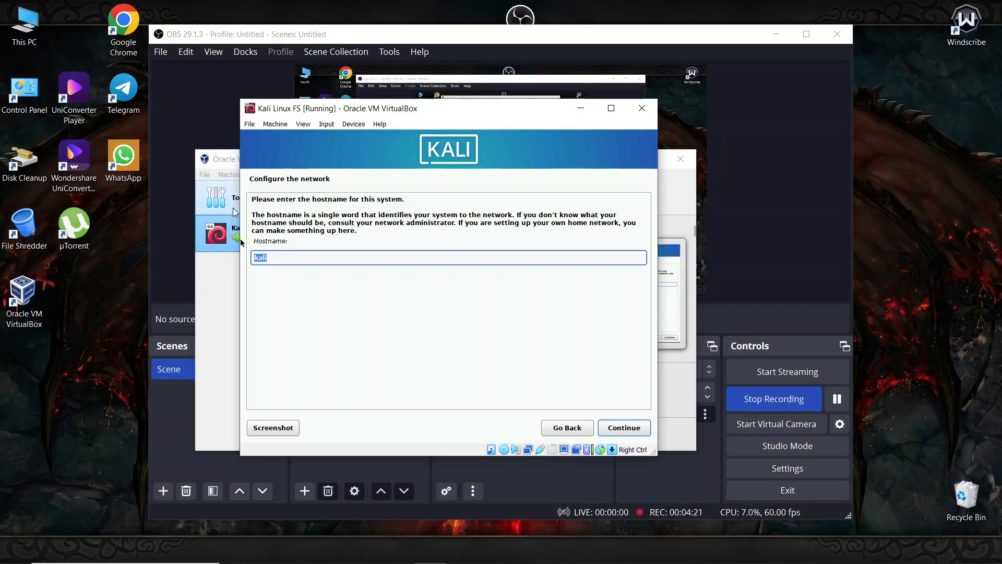
- Keep 'kali' as the hostname and leave the domain name empty
{"action": "left_click", "coordinate": [225, 311]}
{"action": "left_click", "coordinate": [547, 133]}
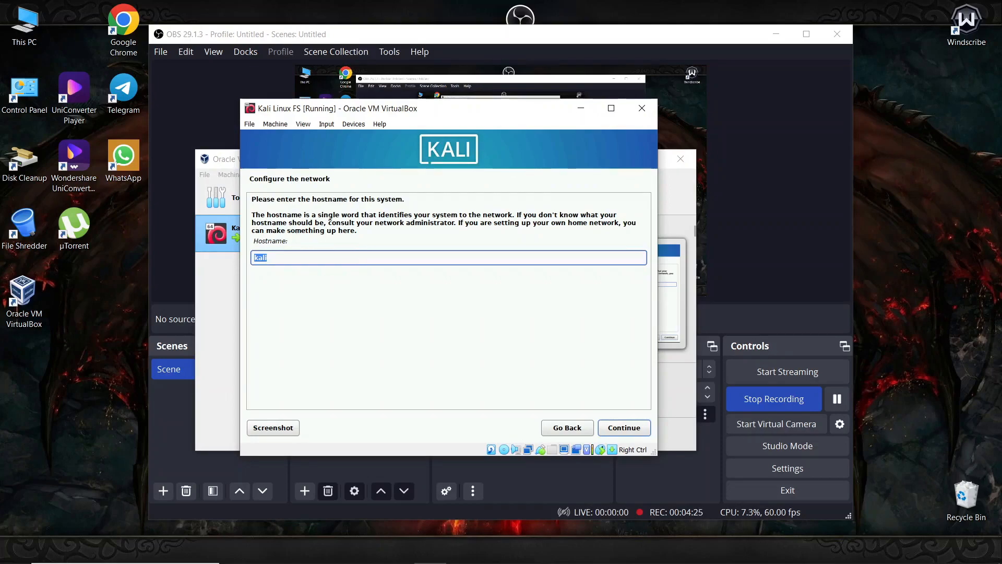
{"action": "left_click", "coordinate": [628, 427]}
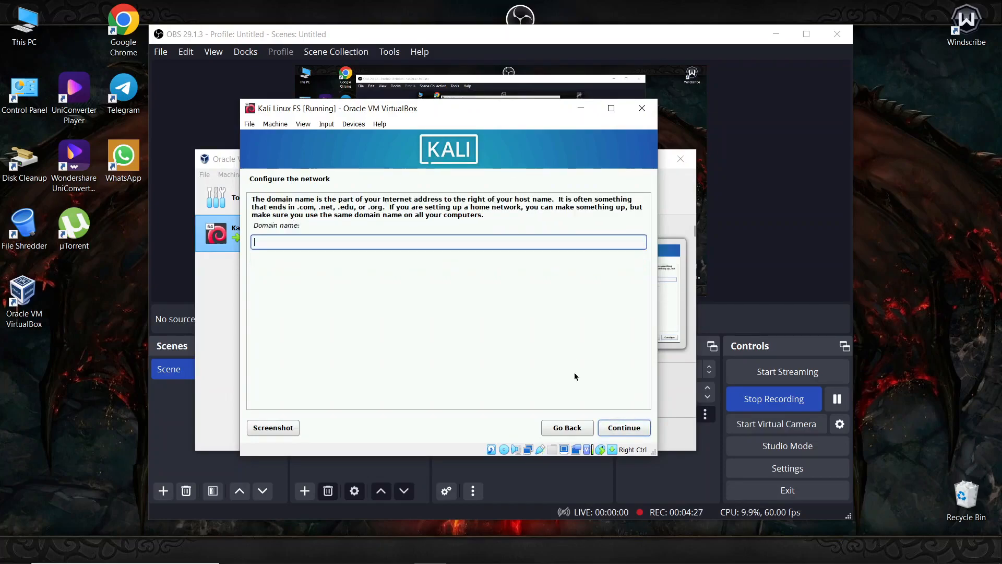
{"action": "left_click", "coordinate": [623, 427]}
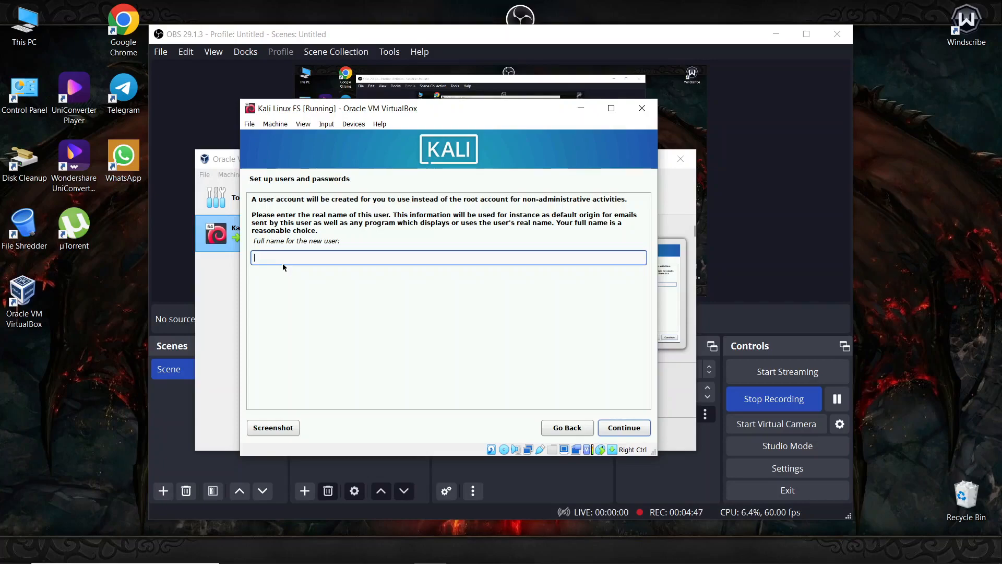
- Enter the new user's full name and continue to the username page
{"action": "type", "text": "tutot"}
{"action": "left_click", "coordinate": [642, 431]}
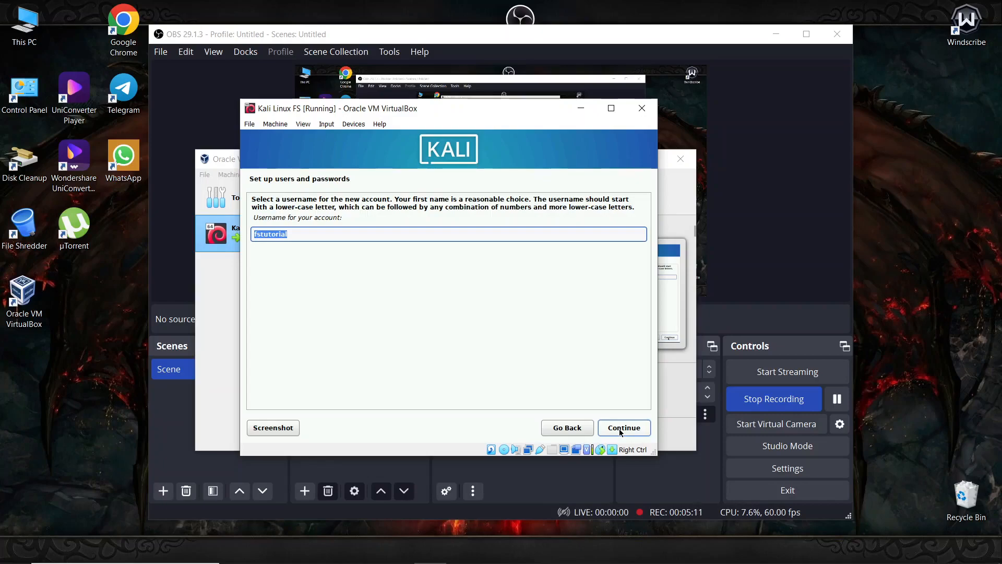
{"action": "left_click", "coordinate": [556, 426]}
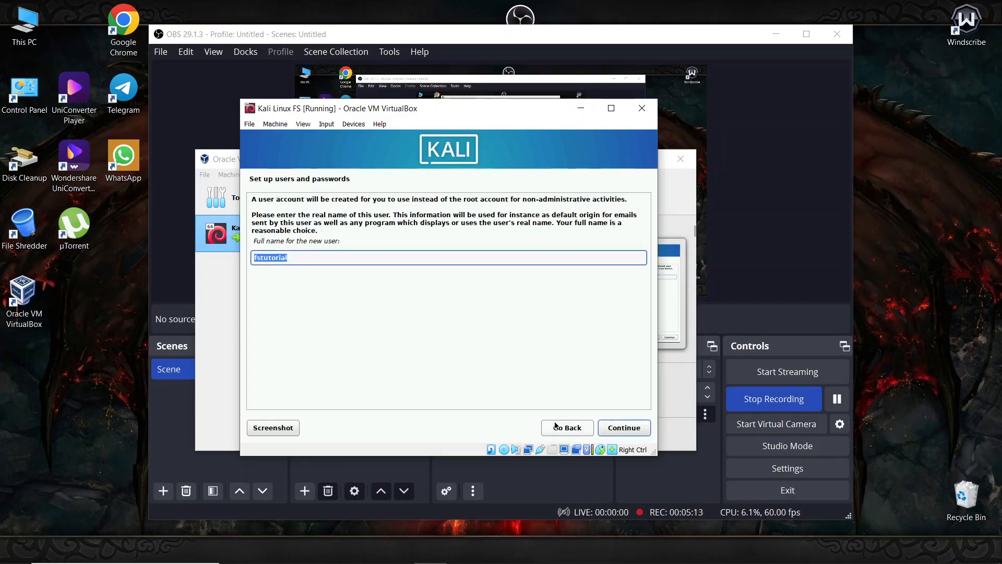
{"action": "left_click", "coordinate": [609, 427]}
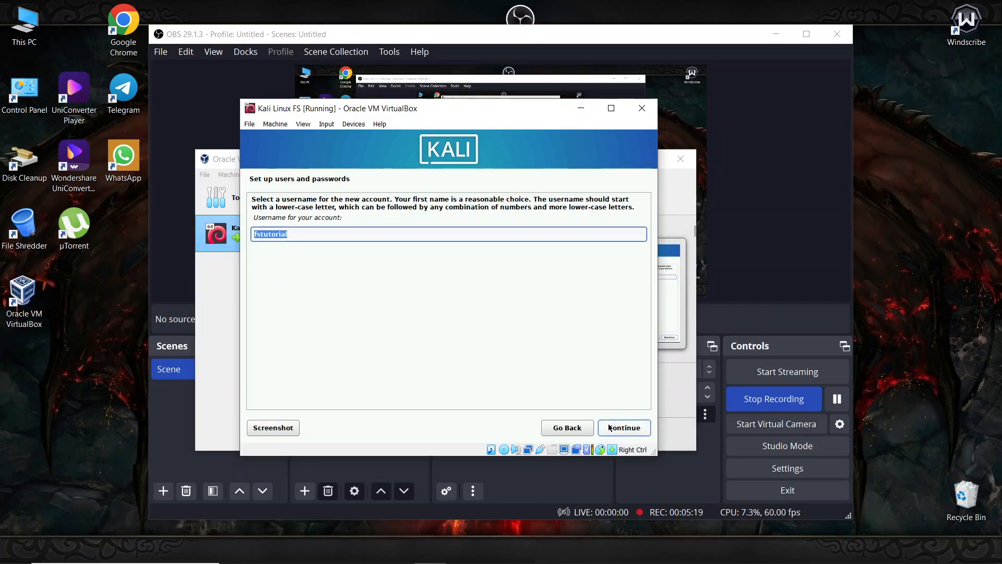
- Recheck the full name, then accept the username to reach the password page
{"action": "left_click", "coordinate": [562, 427]}
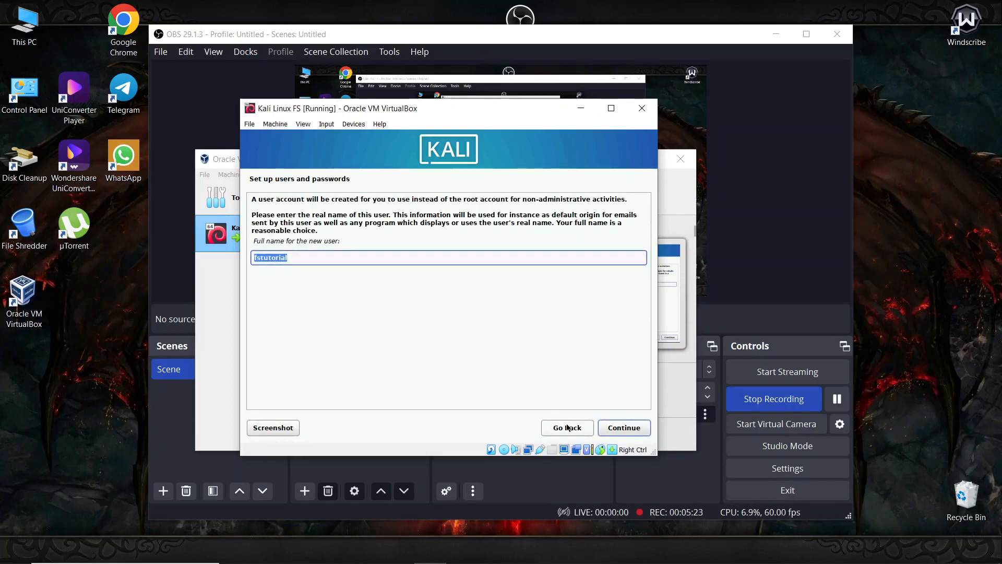
{"action": "left_click", "coordinate": [601, 427]}
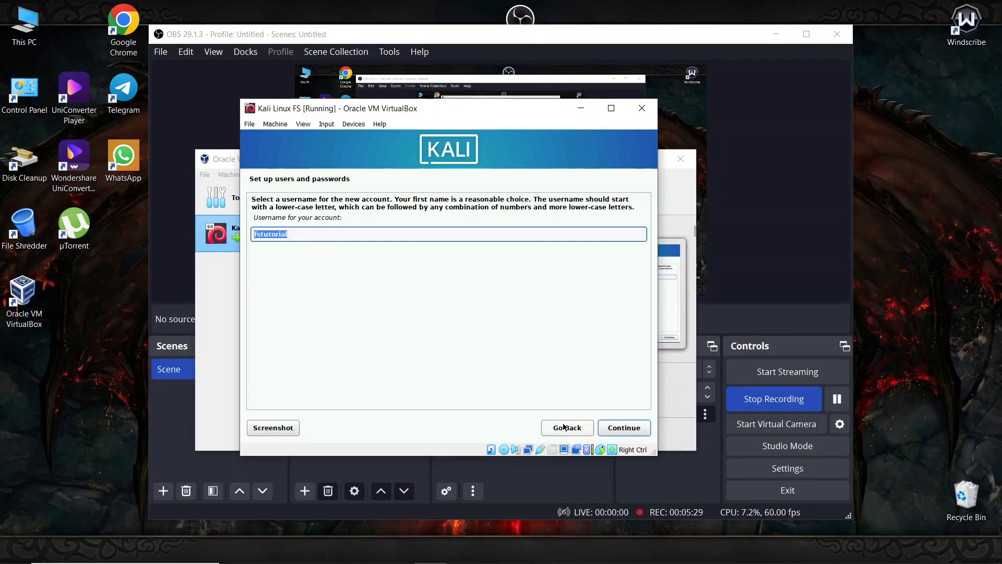
{"action": "left_click", "coordinate": [564, 427]}
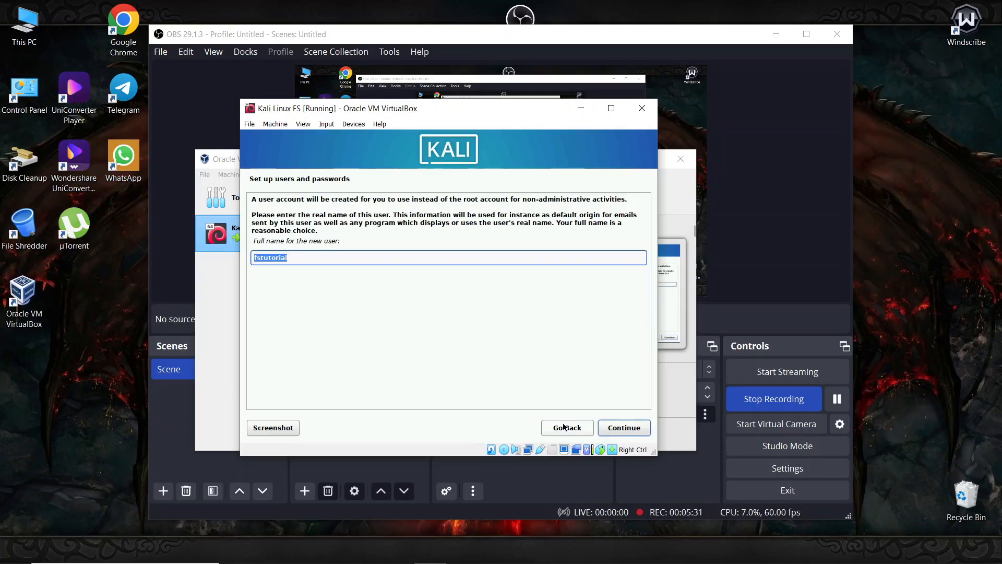
{"action": "left_click", "coordinate": [619, 428]}
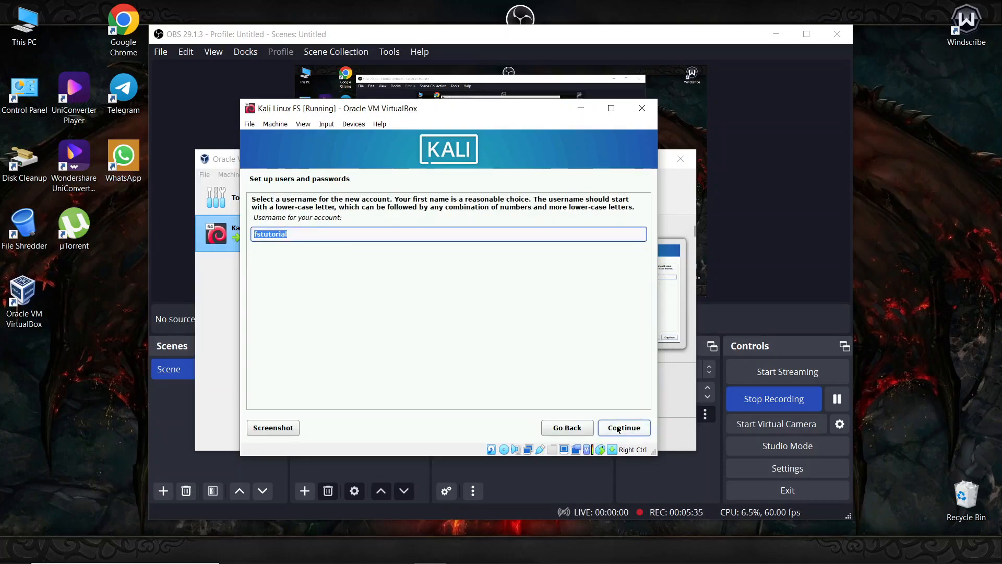
{"action": "left_click", "coordinate": [619, 428]}
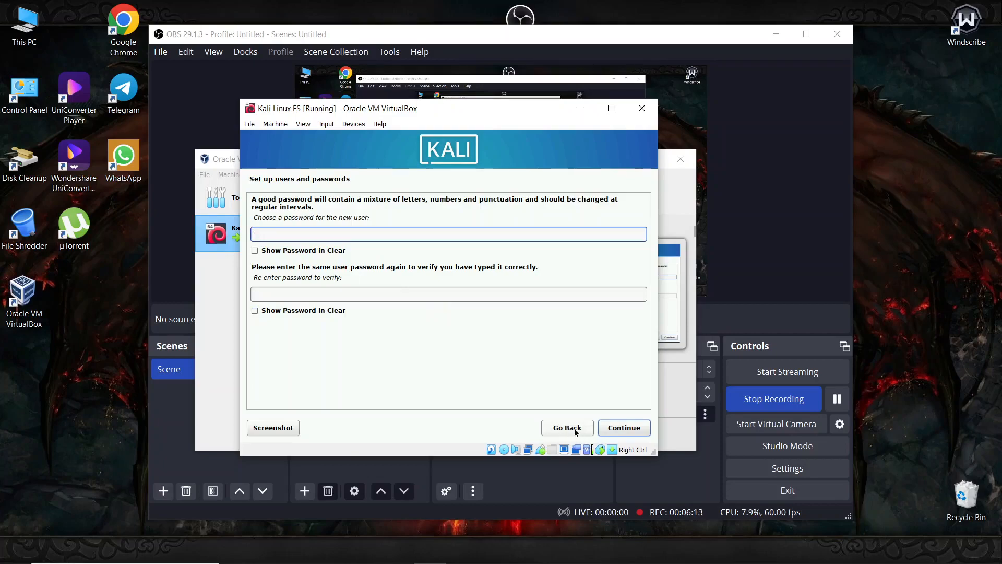
- Try continuing with an empty password and toggle Show Password in Clear on both fields
{"action": "left_click", "coordinate": [628, 435]}
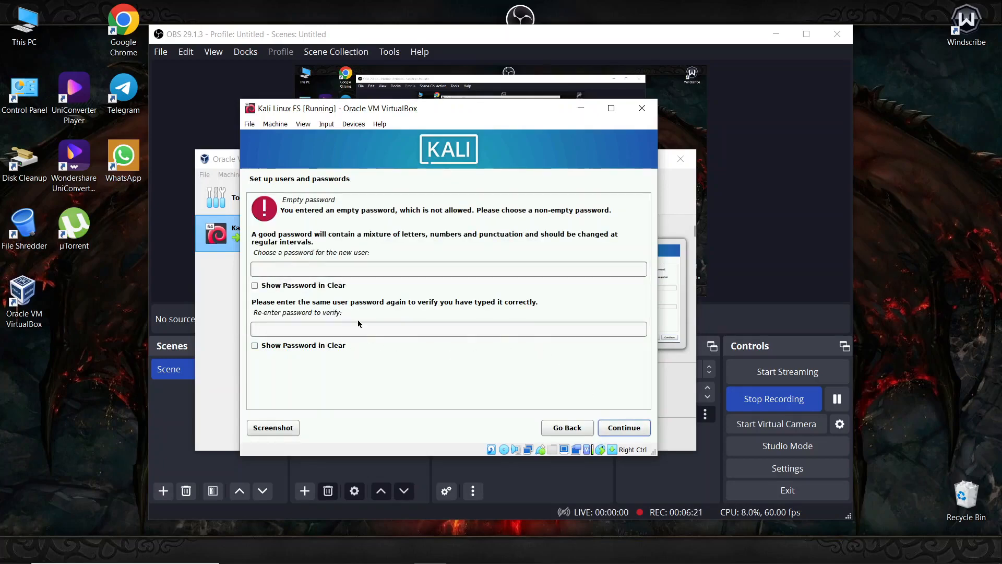
{"action": "left_click", "coordinate": [286, 287]}
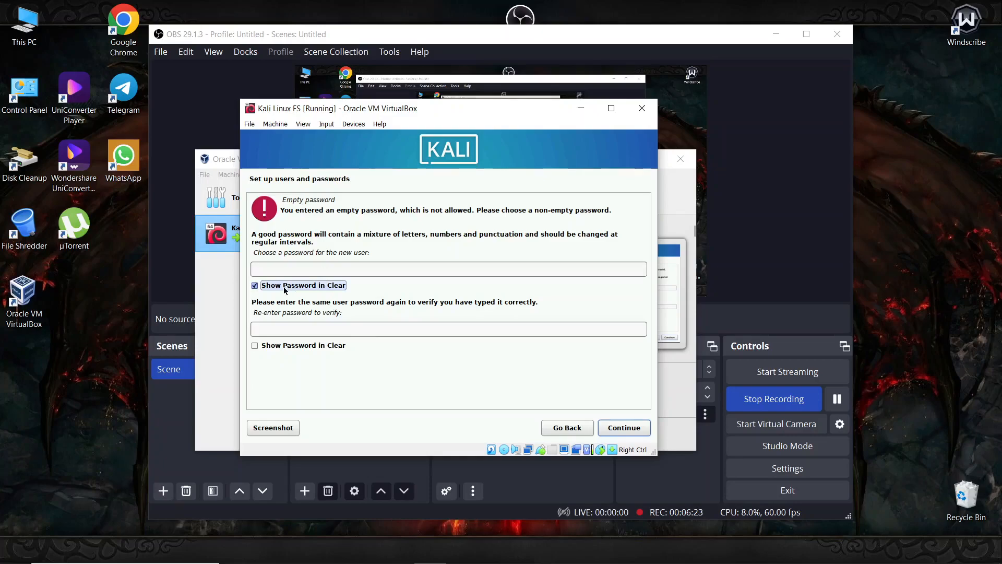
{"action": "left_click", "coordinate": [292, 346]}
{"action": "left_click", "coordinate": [291, 346]}
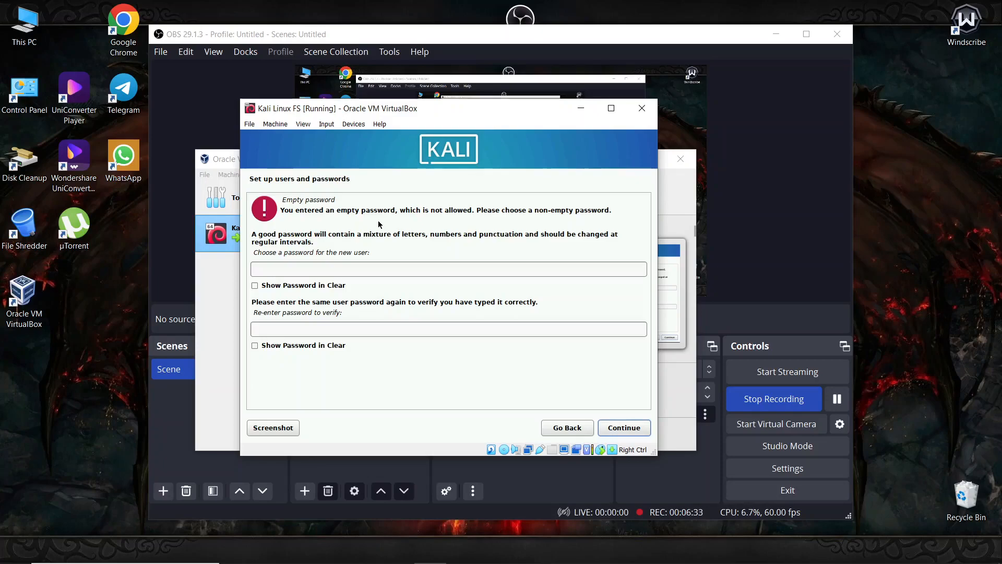
{"action": "left_click", "coordinate": [640, 433]}
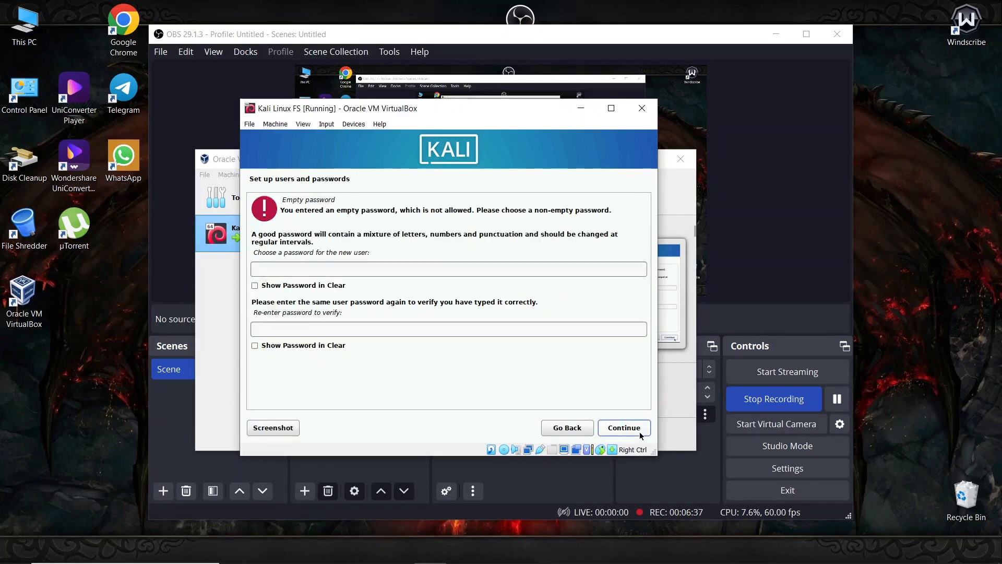
- Enter the user's password in both fields, reveal it in clear, and continue
{"action": "left_click", "coordinate": [305, 267]}
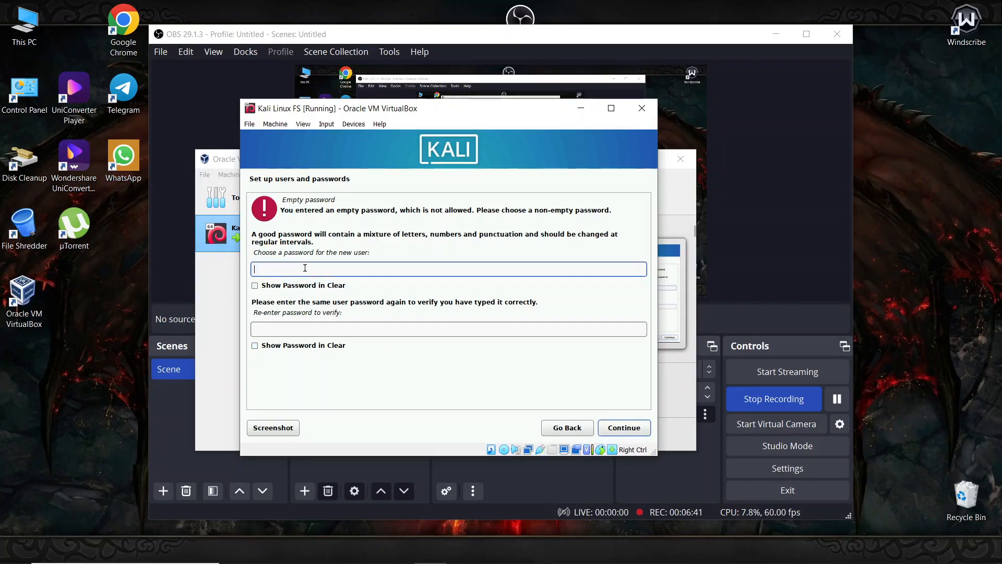
{"action": "type", "text": "kali"}
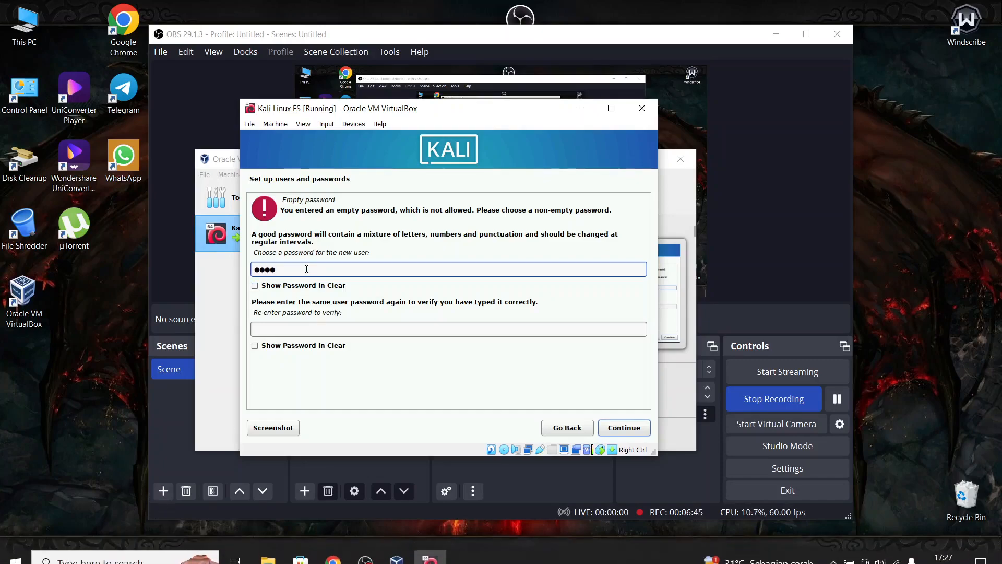
{"action": "left_click", "coordinate": [255, 286]}
{"action": "left_click", "coordinate": [290, 350]}
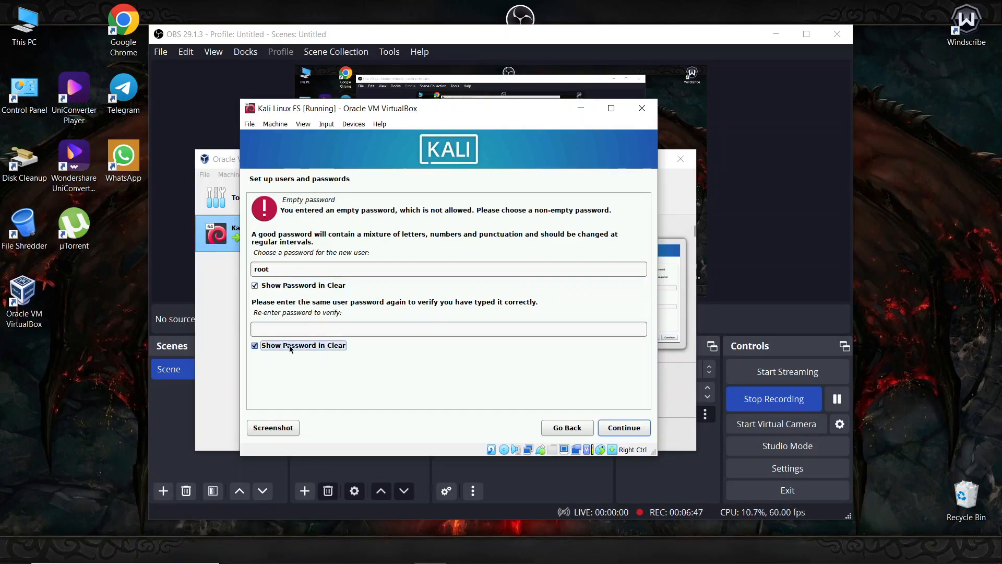
{"action": "left_click", "coordinate": [298, 327]}
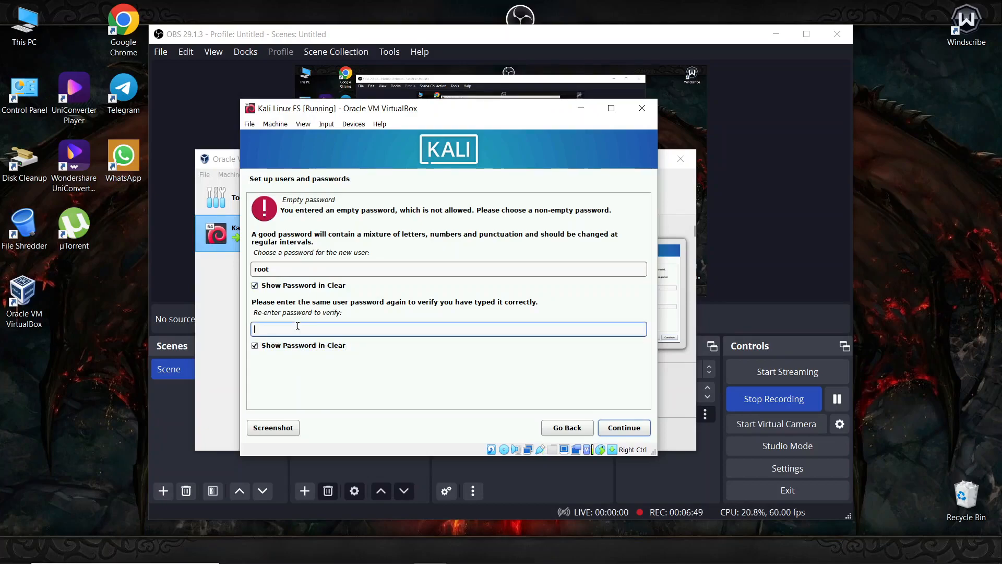
{"action": "type", "text": "root"}
{"action": "left_click", "coordinate": [619, 430]}
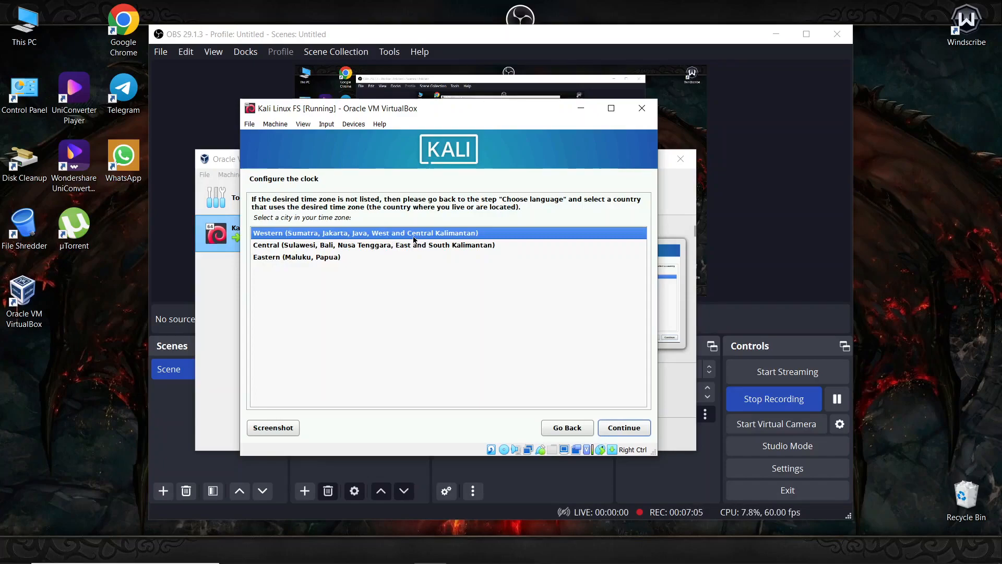
- Select the Western (Sumatra, Jakarta, Java, West and Central Kalimantan) time zone
{"action": "double_click", "coordinate": [305, 236]}
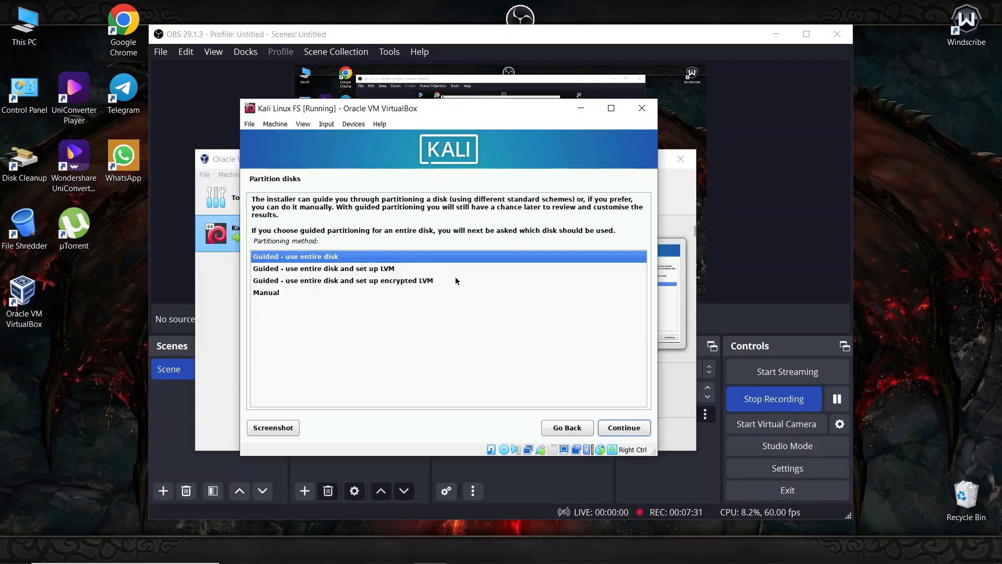
- Partition the entire VBOX HARDDISK with all files in one partition and write the changes
{"action": "left_click", "coordinate": [613, 429]}
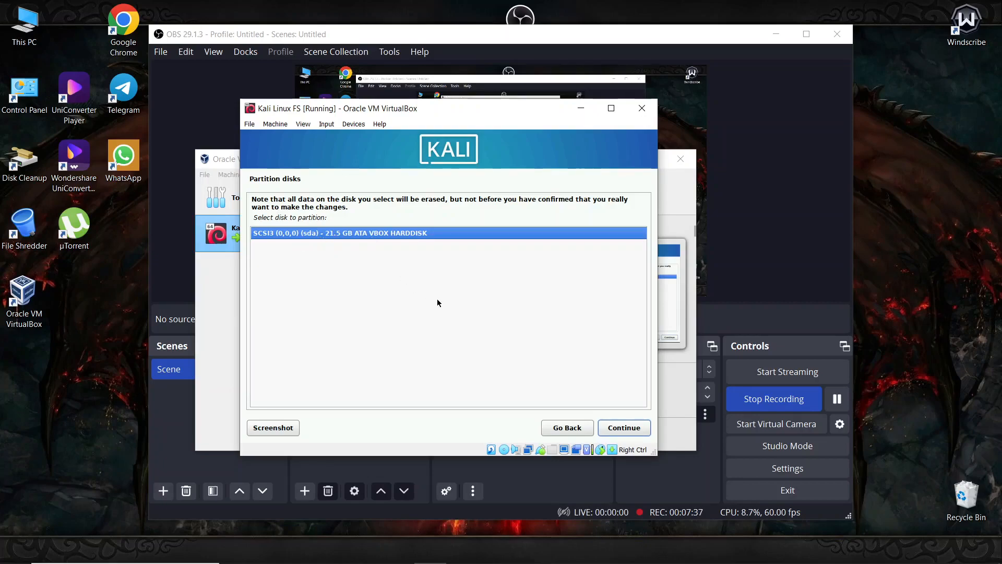
{"action": "left_click", "coordinate": [626, 427]}
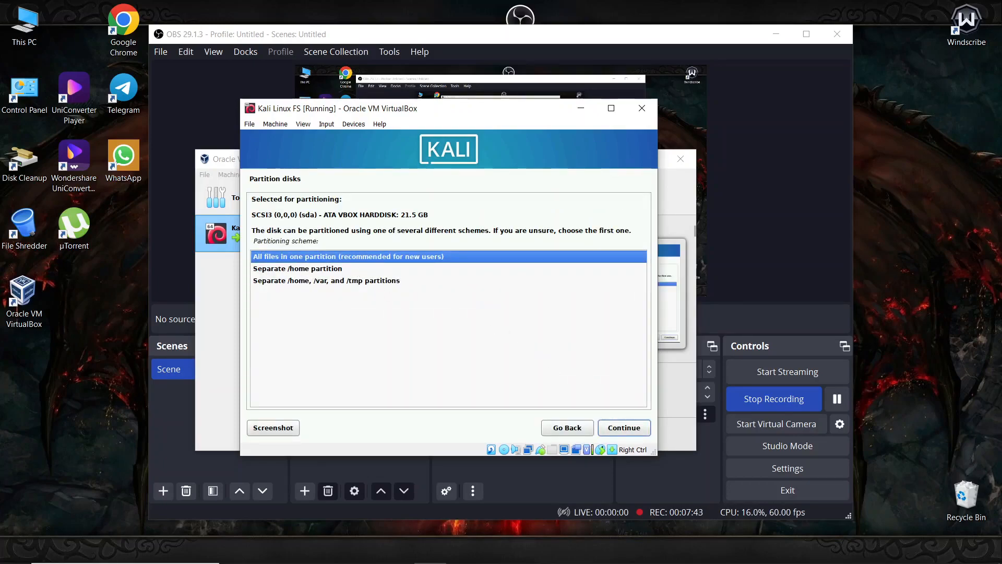
{"action": "left_click", "coordinate": [620, 427]}
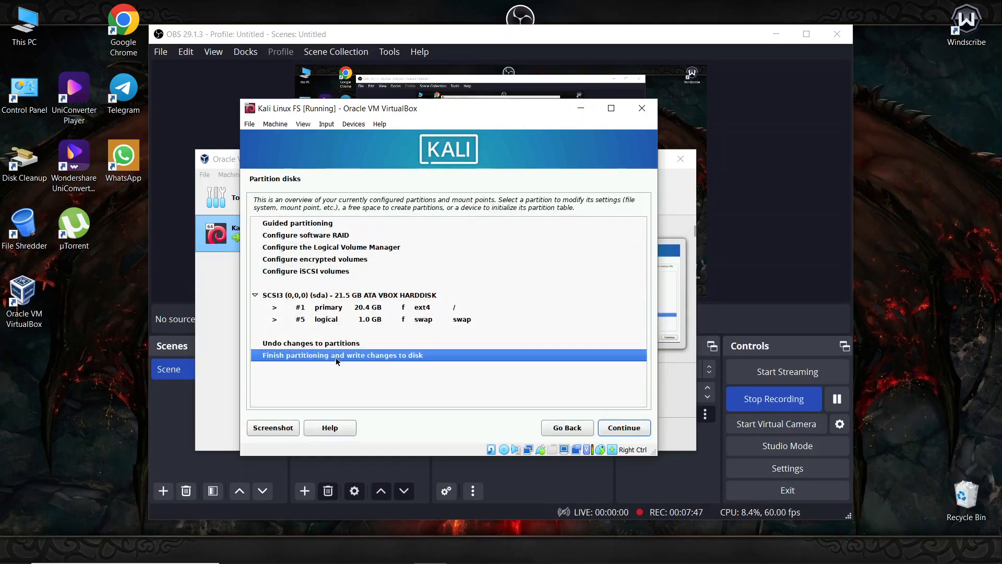
{"action": "left_click", "coordinate": [616, 431]}
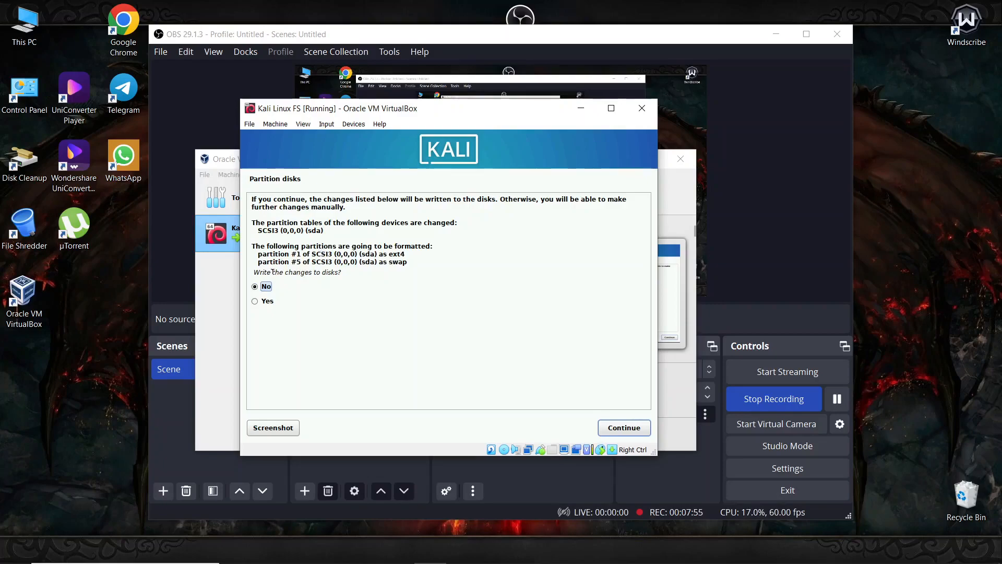
{"action": "left_click", "coordinate": [267, 301]}
{"action": "left_click", "coordinate": [618, 427]}
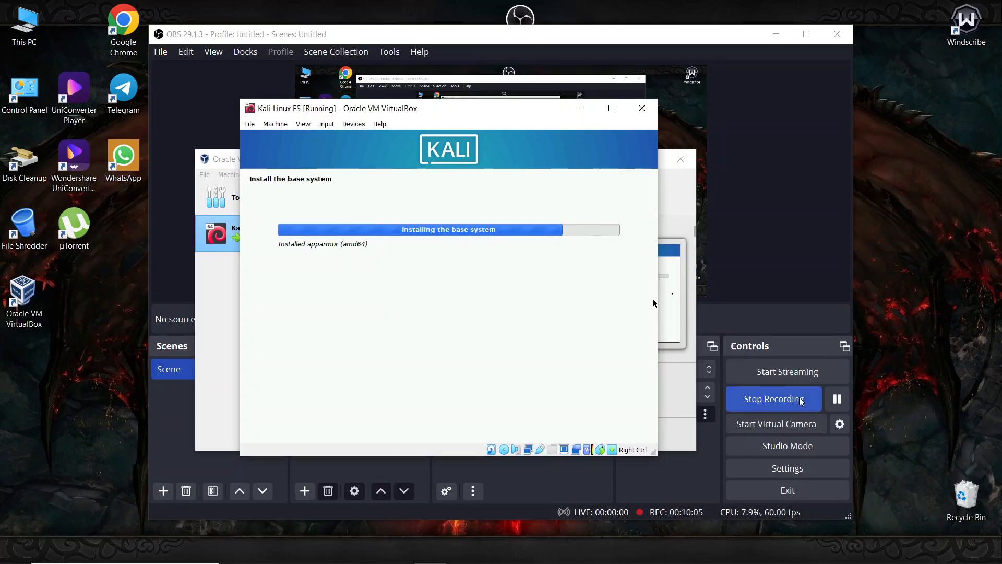
- Check the OBS recording window, then return to the Kali installer window
{"action": "left_click", "coordinate": [841, 399]}
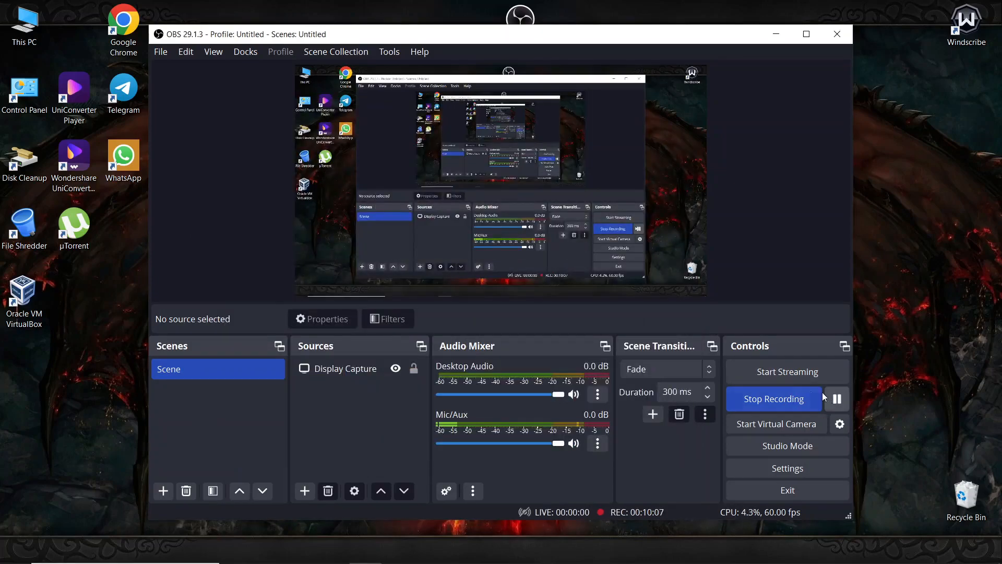
{"action": "left_click", "coordinate": [430, 550]}
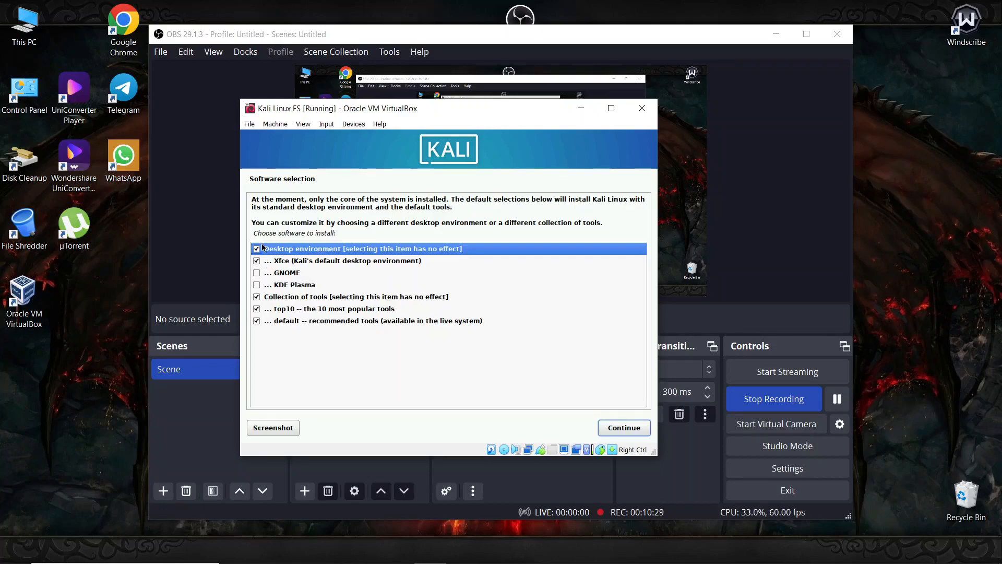
- Keep Xfce, top10 and default tools checked and start installing the software
{"action": "left_click", "coordinate": [618, 427]}
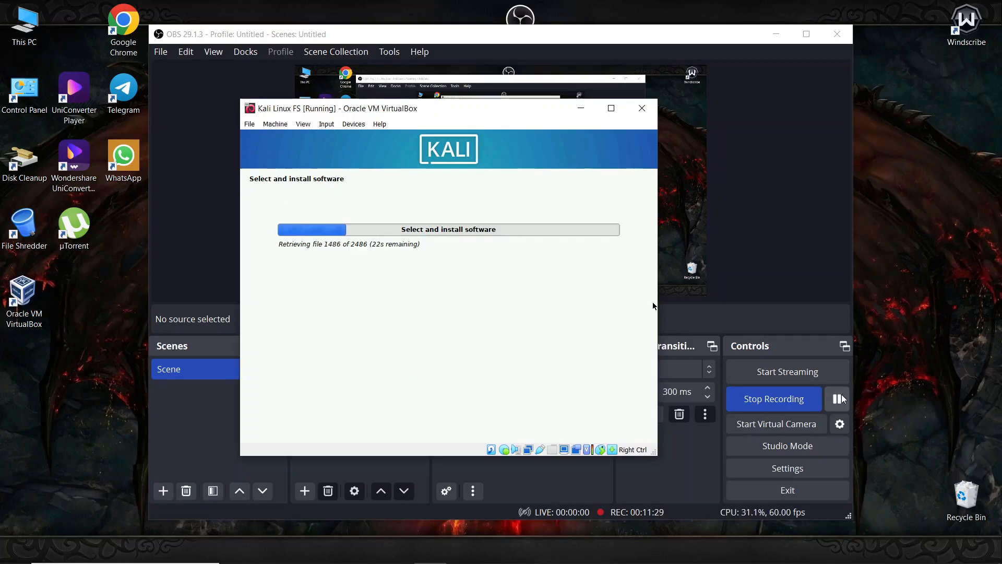
- Pause the OBS recording and bring the Kali Linux FS VM window forward
{"action": "left_click", "coordinate": [838, 399]}
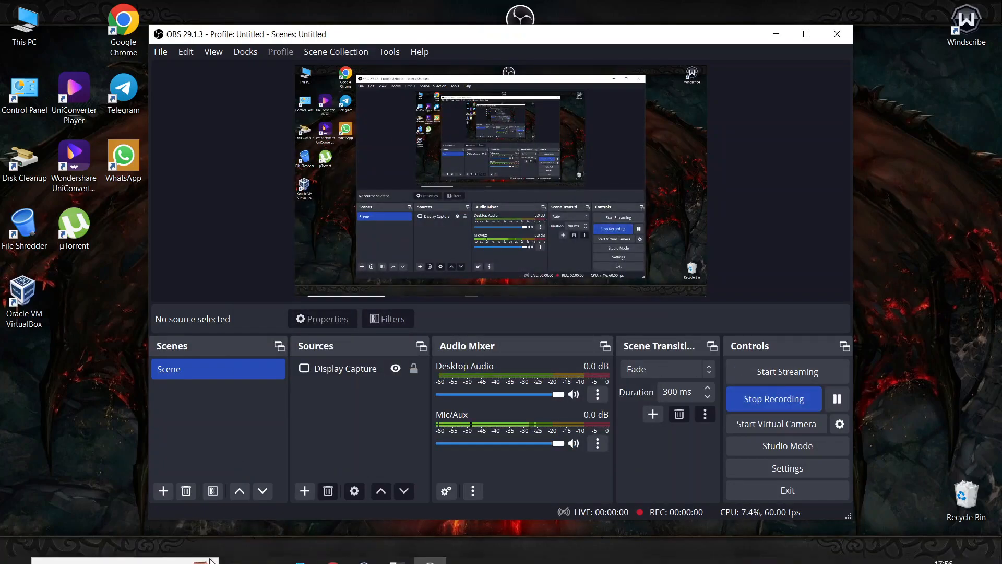
{"action": "mouse_move", "coordinate": [365, 555]}
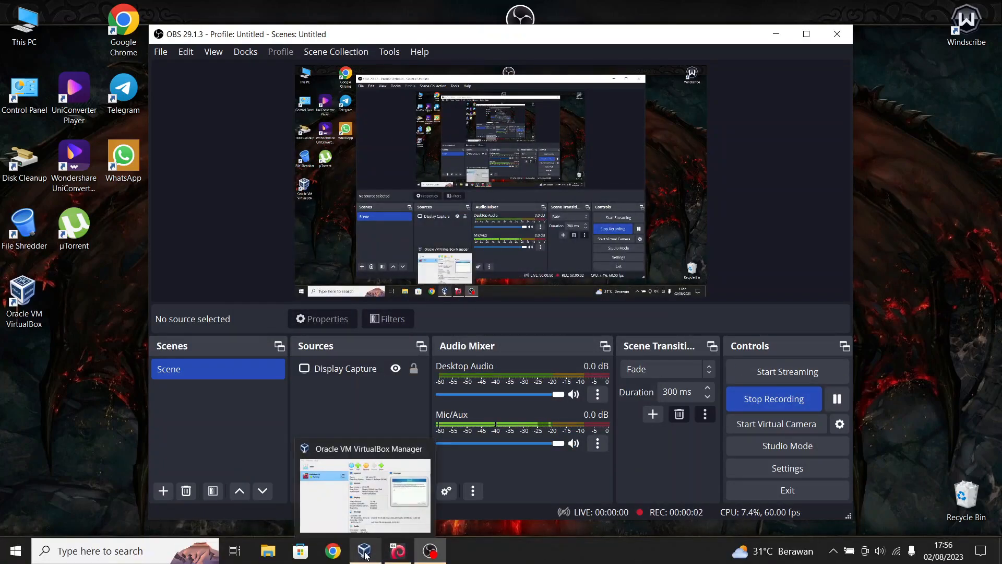
{"action": "left_click", "coordinate": [398, 553]}
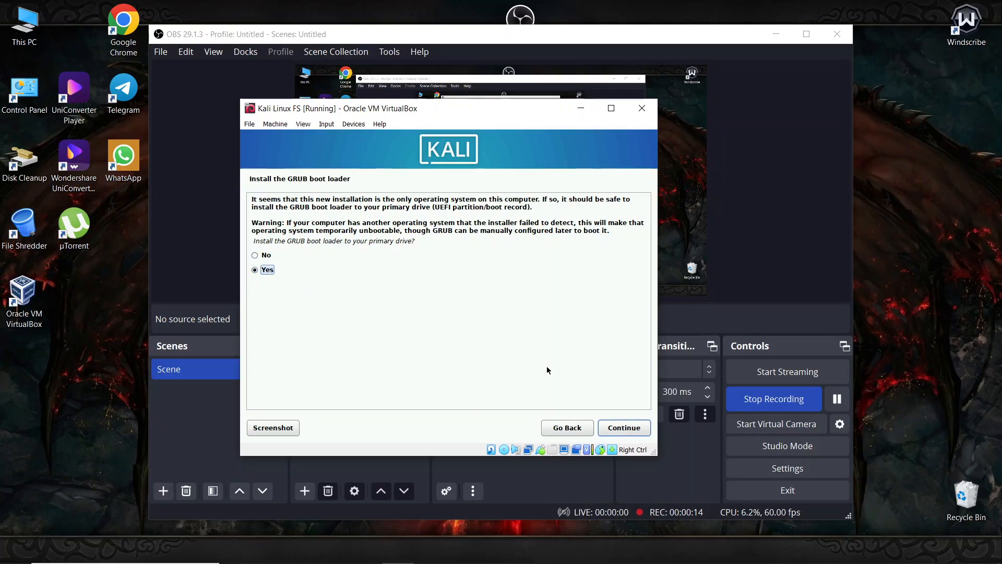
- Accept installing the GRUB boot loader and put it on /dev/sda
{"action": "left_click", "coordinate": [618, 428]}
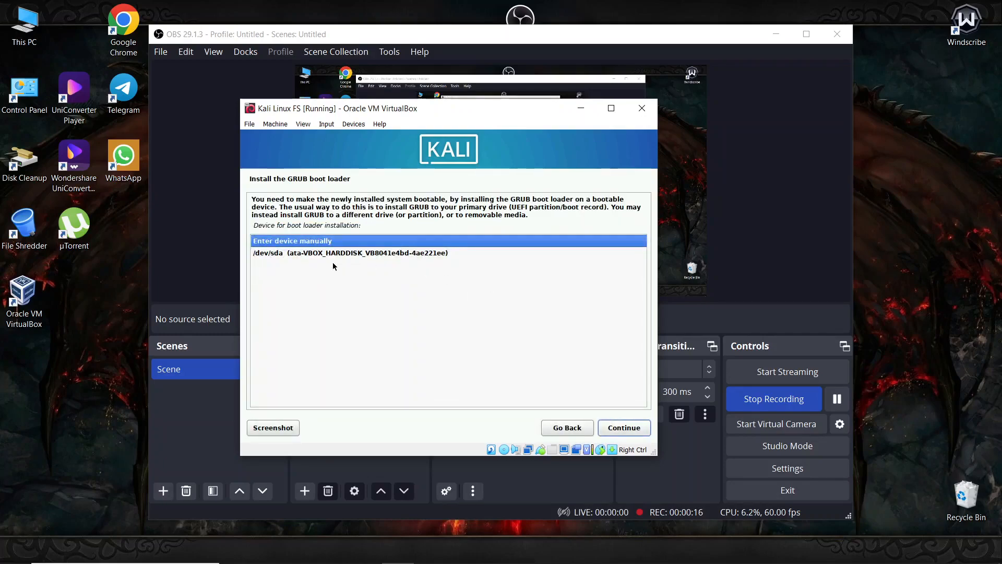
{"action": "left_click", "coordinate": [287, 255]}
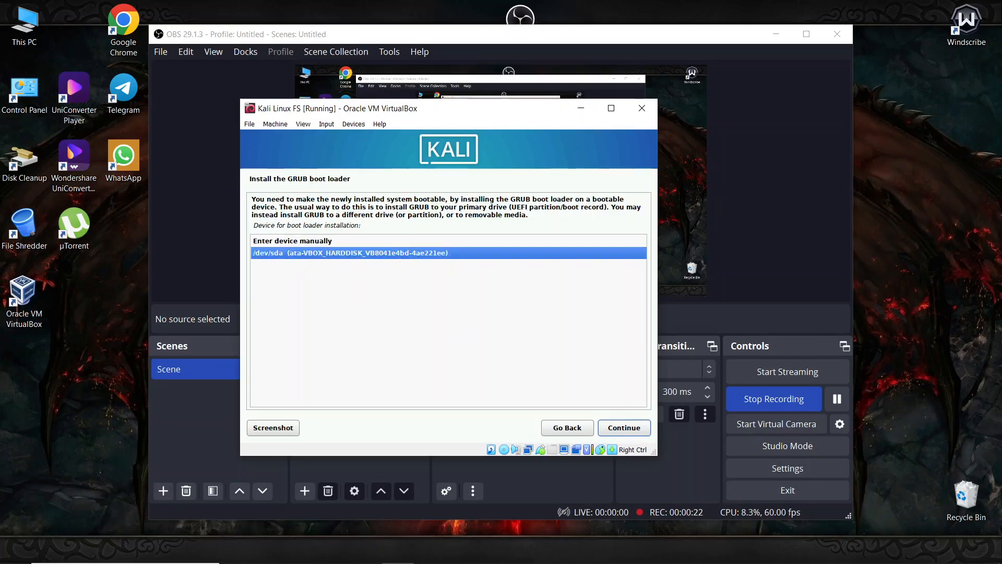
{"action": "left_click", "coordinate": [625, 427]}
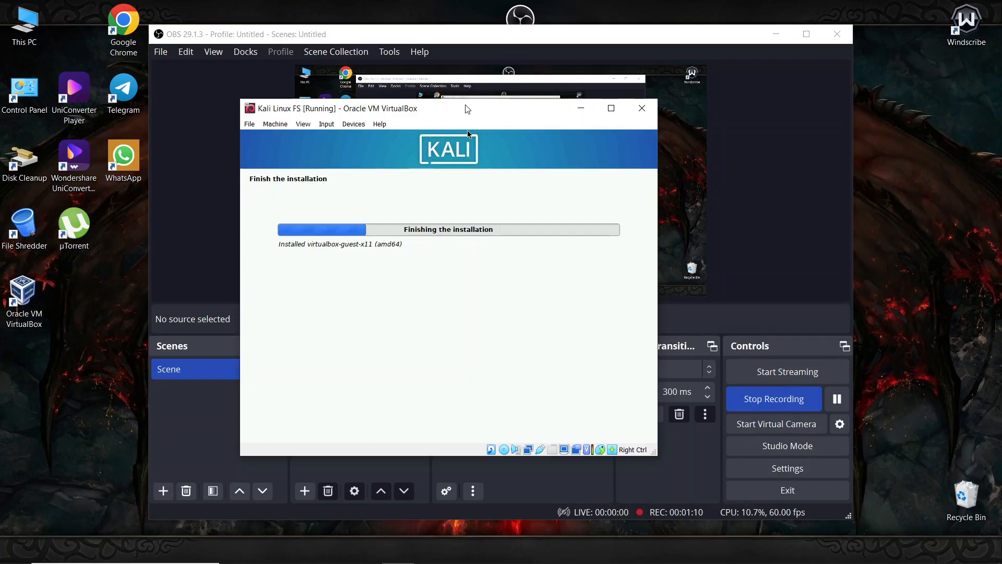
- Bring OBS to the front and shrink it by dragging its top-left corner inward
{"action": "left_click", "coordinate": [147, 27]}
{"action": "left_click_drag", "start_coordinate": [148, 27], "coordinate": [442, 138]}
- Resize the OBS window taller and shift it right, uncovering the VirtualBox and Kali windows
{"action": "left_click_drag", "start_coordinate": [284, 524], "coordinate": [388, 524]}
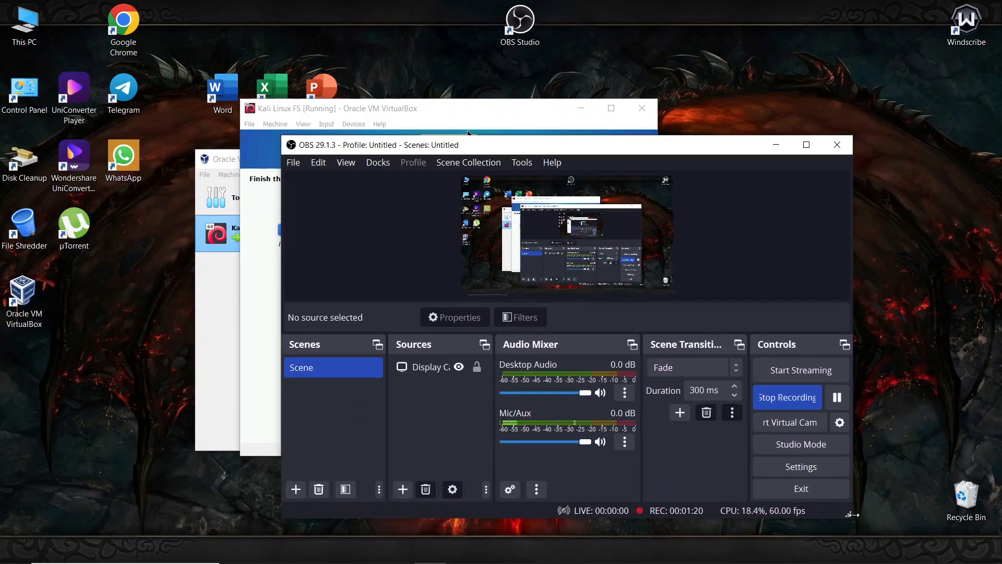
{"action": "left_click_drag", "start_coordinate": [852, 514], "coordinate": [808, 526]}
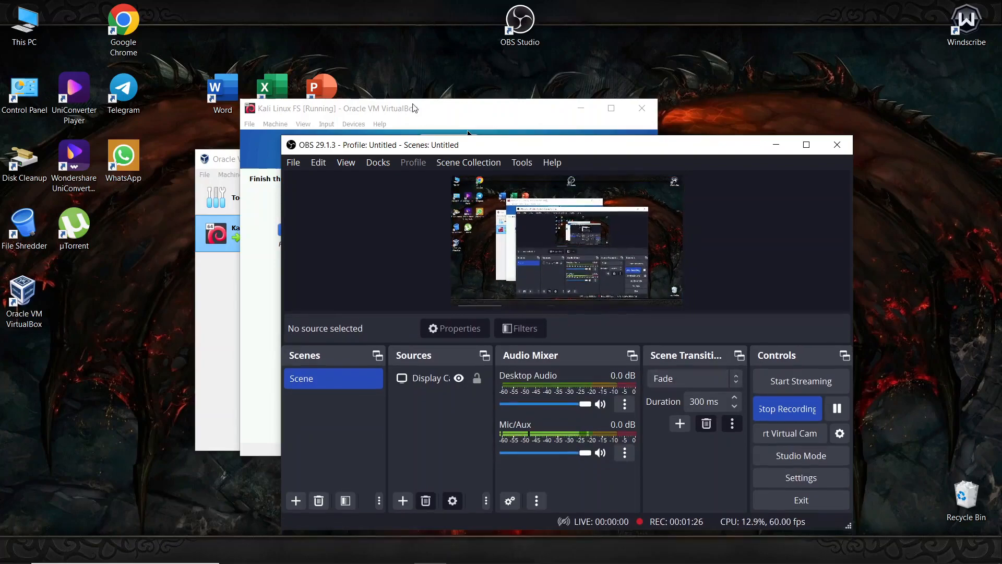
{"action": "left_click_drag", "start_coordinate": [458, 115], "coordinate": [236, 29]}
{"action": "left_click_drag", "start_coordinate": [632, 150], "coordinate": [746, 136]}
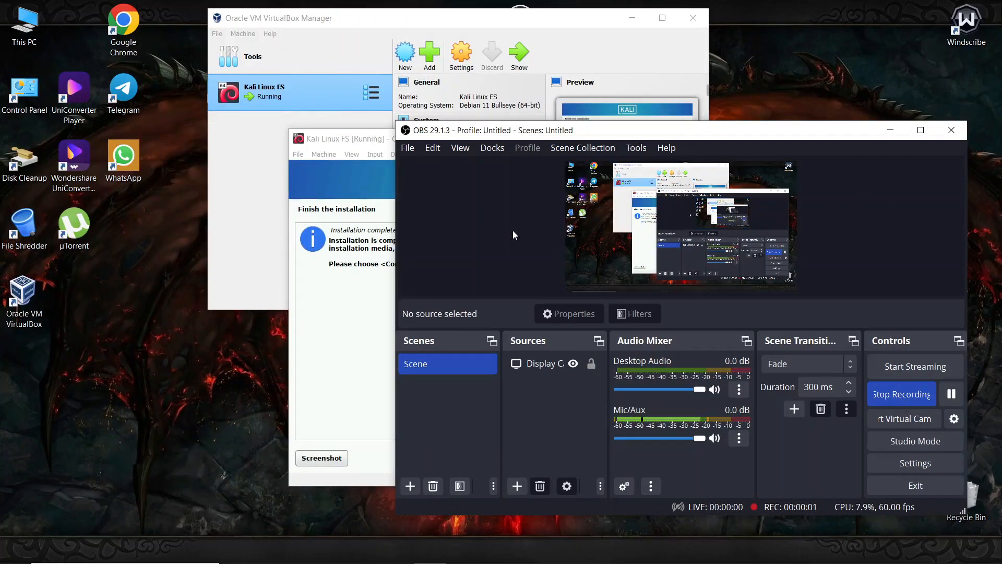
- Move the Kali VM window up-left and continue past Installation complete to reboot
{"action": "left_click", "coordinate": [352, 329]}
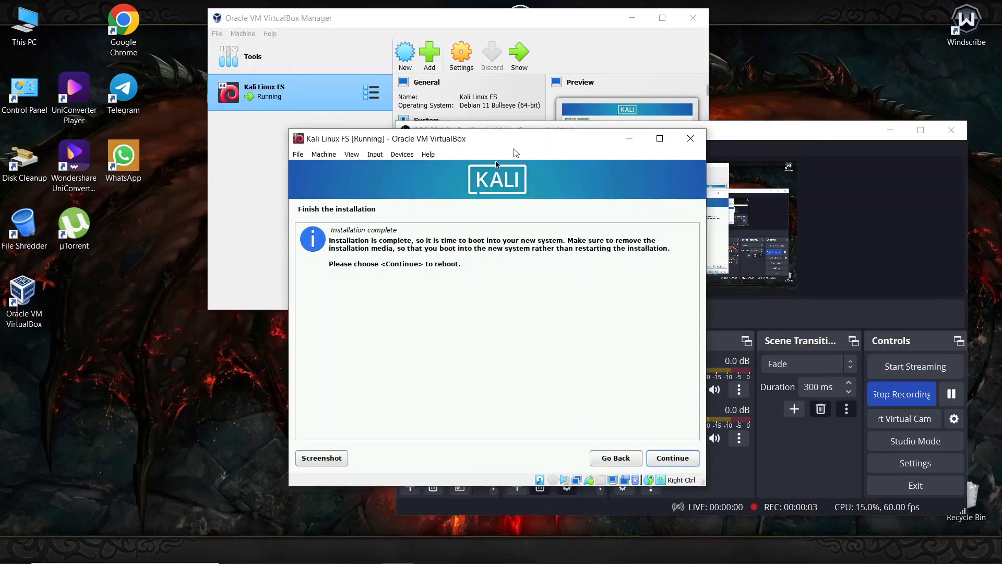
{"action": "left_click_drag", "start_coordinate": [515, 139], "coordinate": [435, 133]}
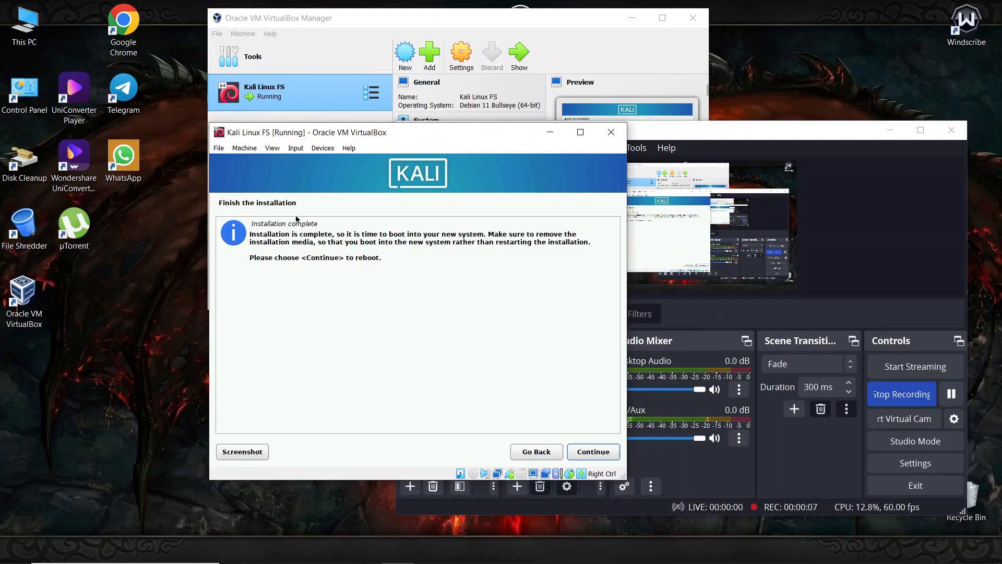
{"action": "left_click", "coordinate": [594, 452]}
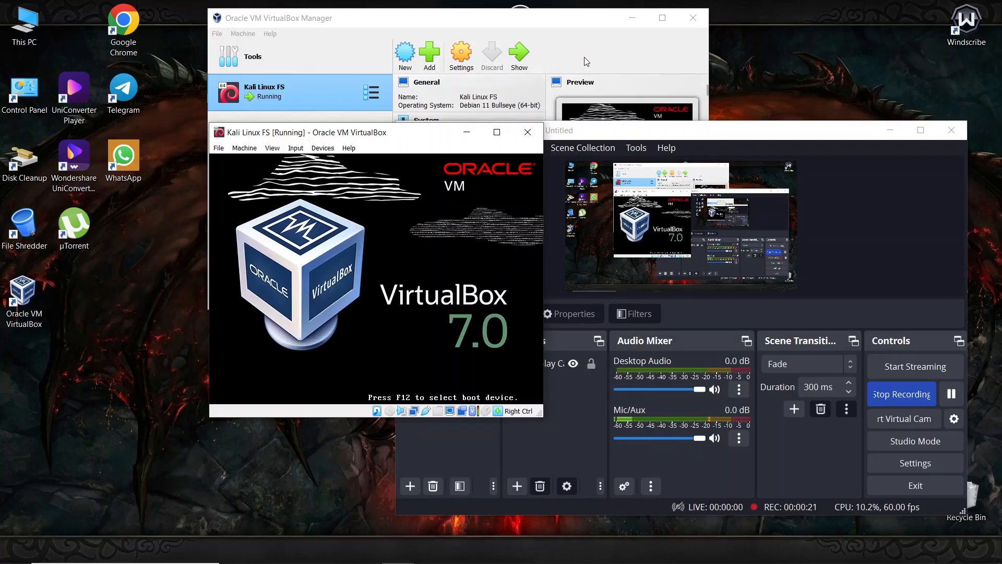
- Dismiss the mouse-capture notice and check the Devices and View menus while Kali boots to login
{"action": "left_click", "coordinate": [586, 62]}
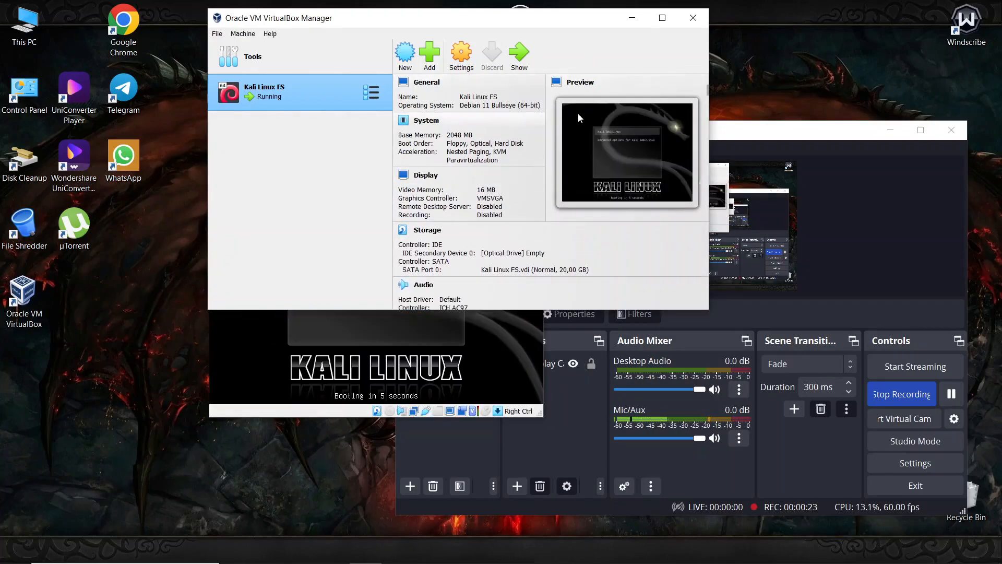
{"action": "left_click", "coordinate": [247, 382]}
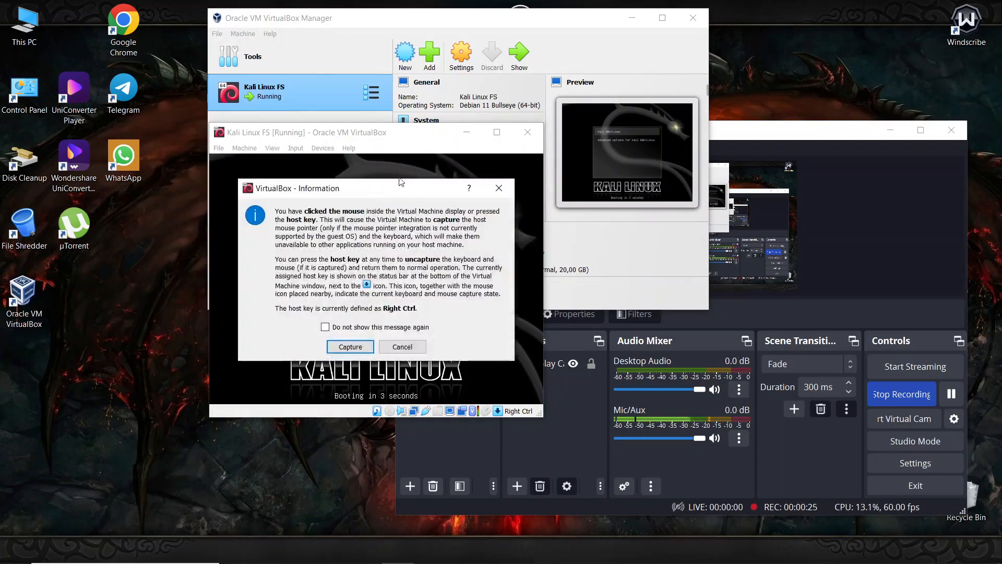
{"action": "left_click", "coordinate": [403, 347]}
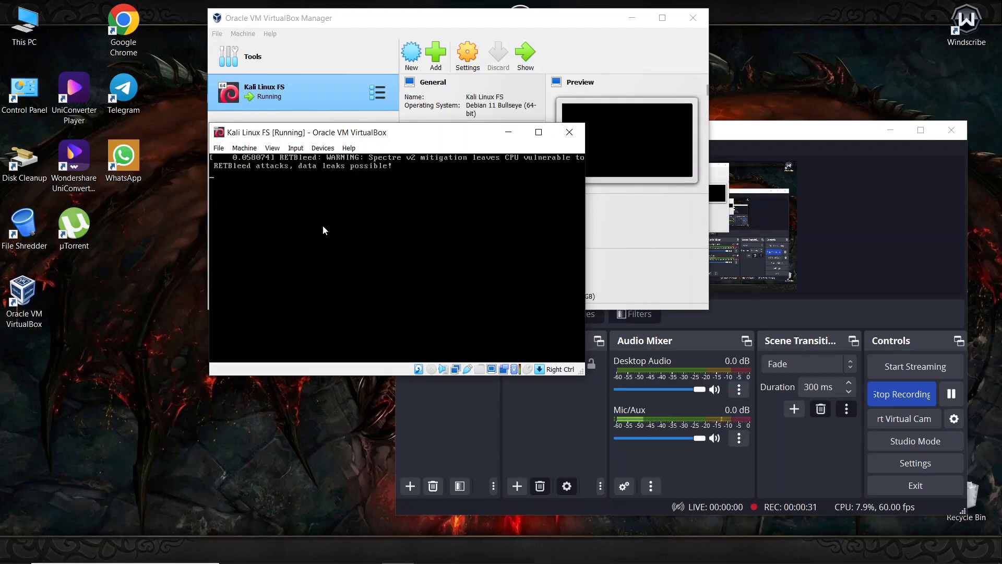
{"action": "left_click", "coordinate": [337, 148]}
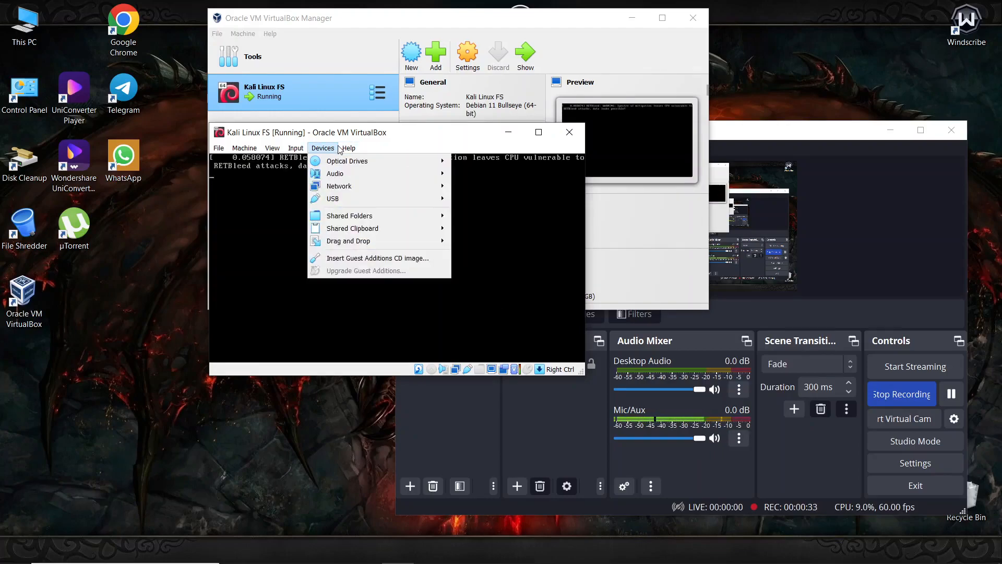
{"action": "left_click", "coordinate": [272, 148]}
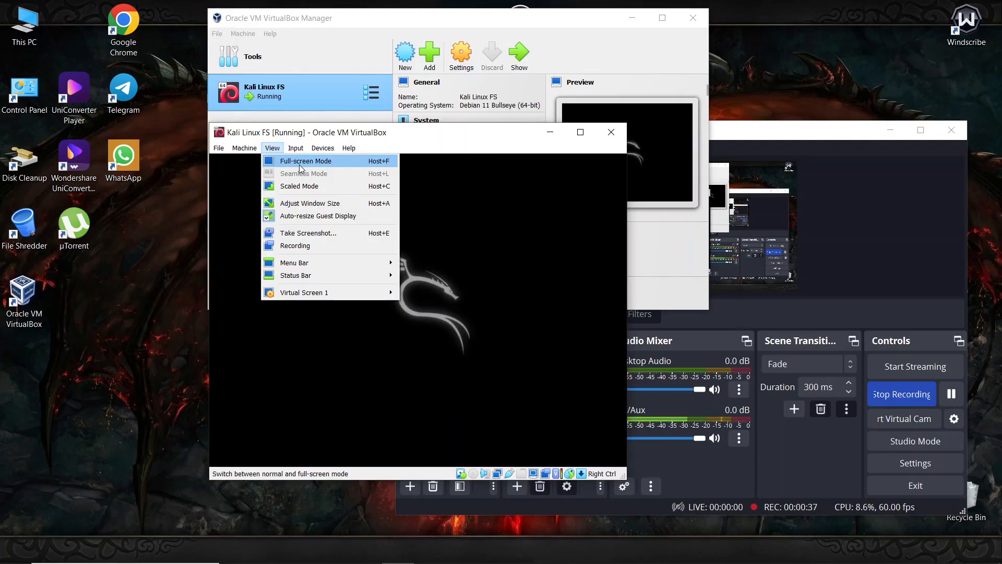
{"action": "left_click", "coordinate": [470, 231]}
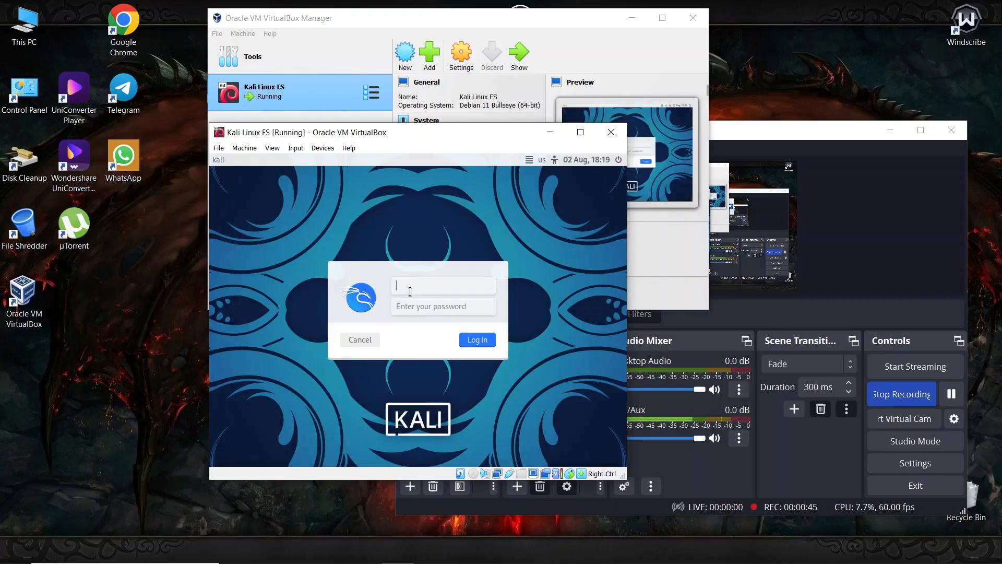
- Sign in with the new user's username and password, then maximize the VM window
{"action": "type", "text": "fstutorial"}
{"action": "left_click", "coordinate": [431, 313]}
{"action": "type", "text": "k"}
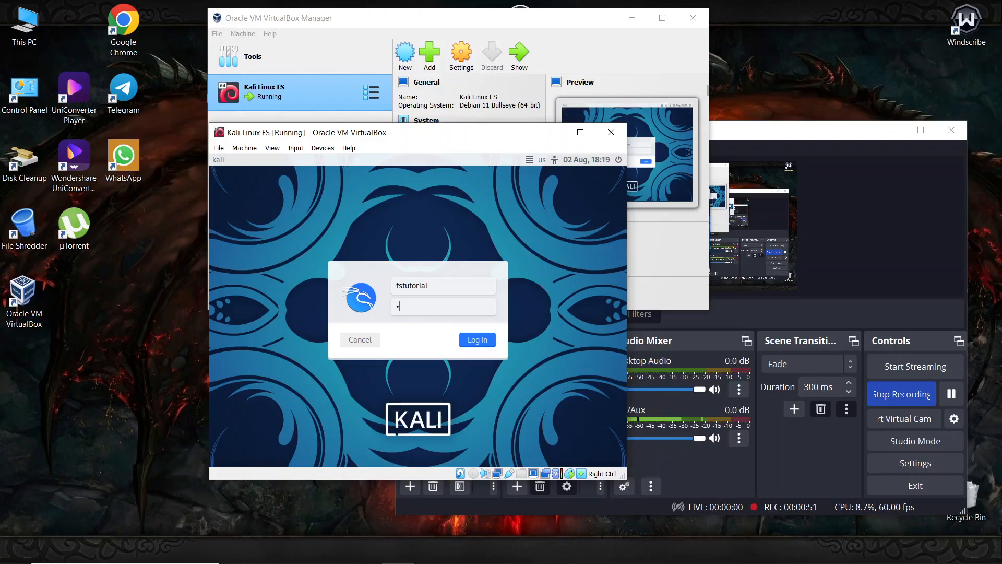
{"action": "type", "text": "ali"}
{"action": "key", "text": "Return"}
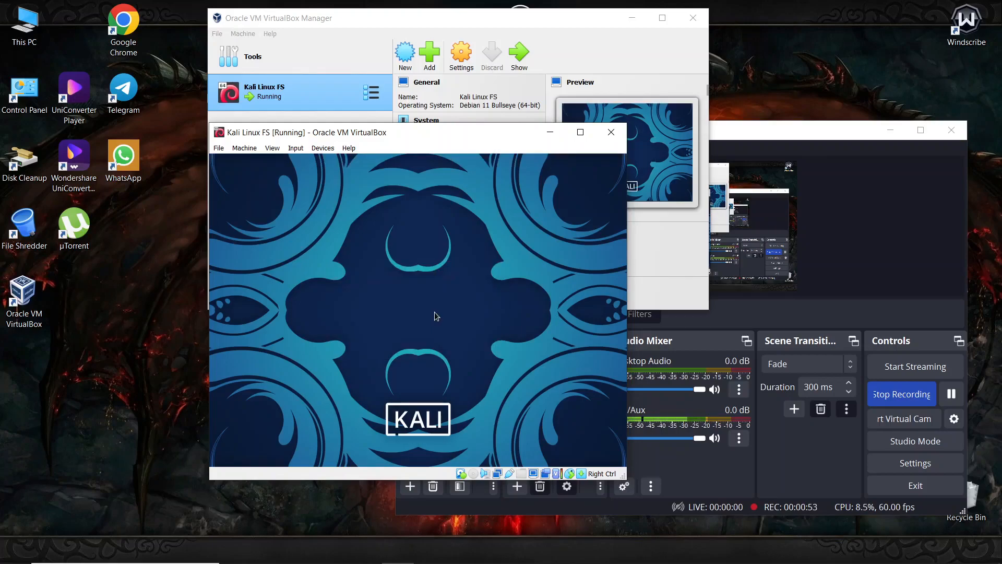
{"action": "left_click", "coordinate": [580, 132]}
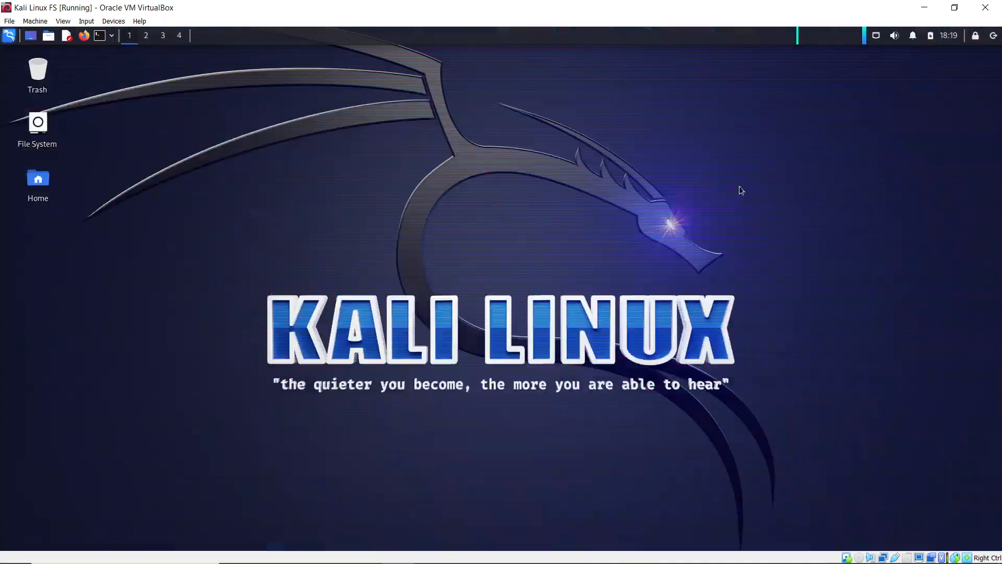
- Preview and close Appearance settings, then reopen Applications > Settings to list its tools
{"action": "left_click_drag", "start_coordinate": [766, 162], "coordinate": [671, 262]}
{"action": "right_click", "coordinate": [105, 130]}
{"action": "left_click", "coordinate": [14, 36]}
{"action": "left_click", "coordinate": [10, 36]}
{"action": "left_click", "coordinate": [57, 126]}
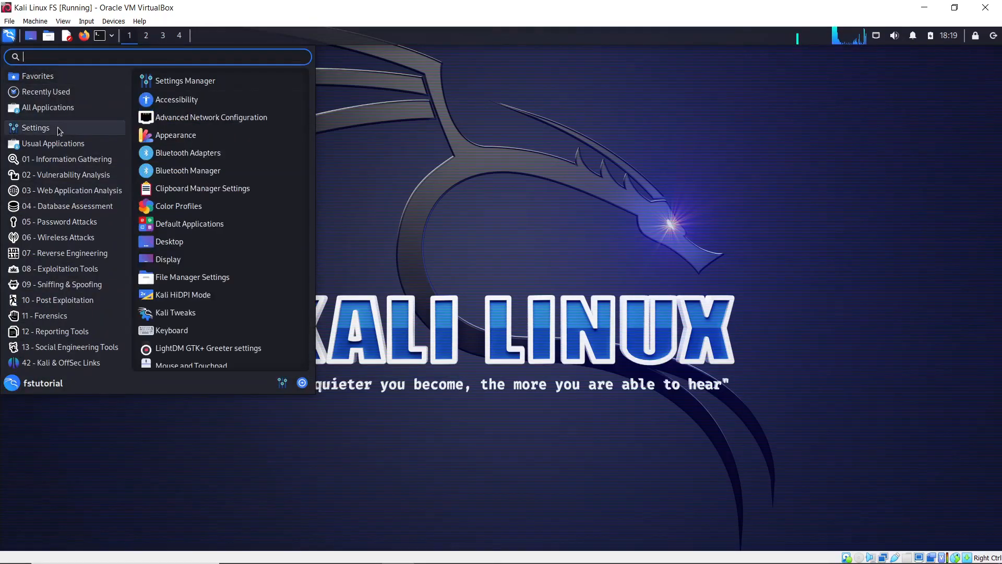
{"action": "left_click", "coordinate": [180, 139]}
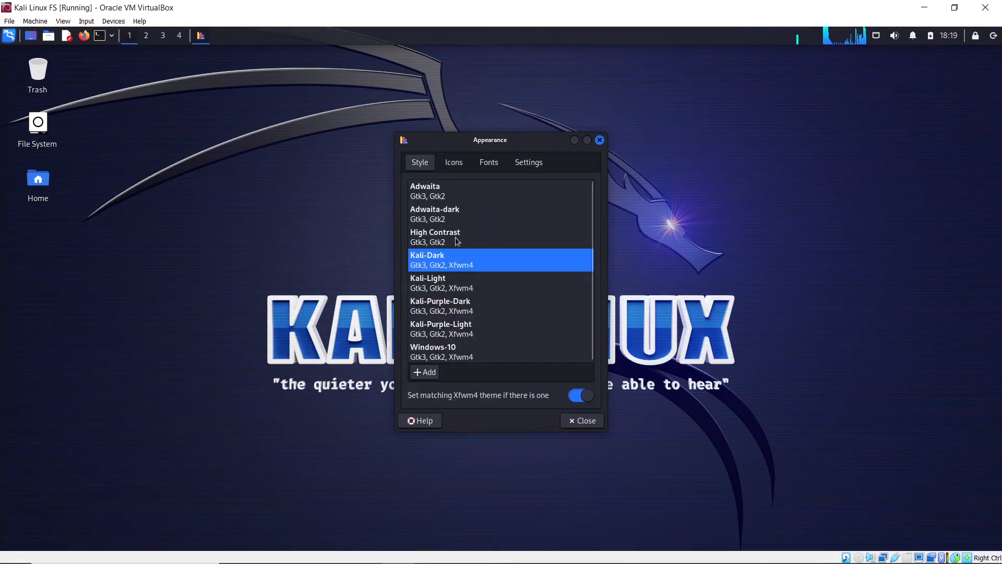
{"action": "left_click", "coordinate": [599, 139]}
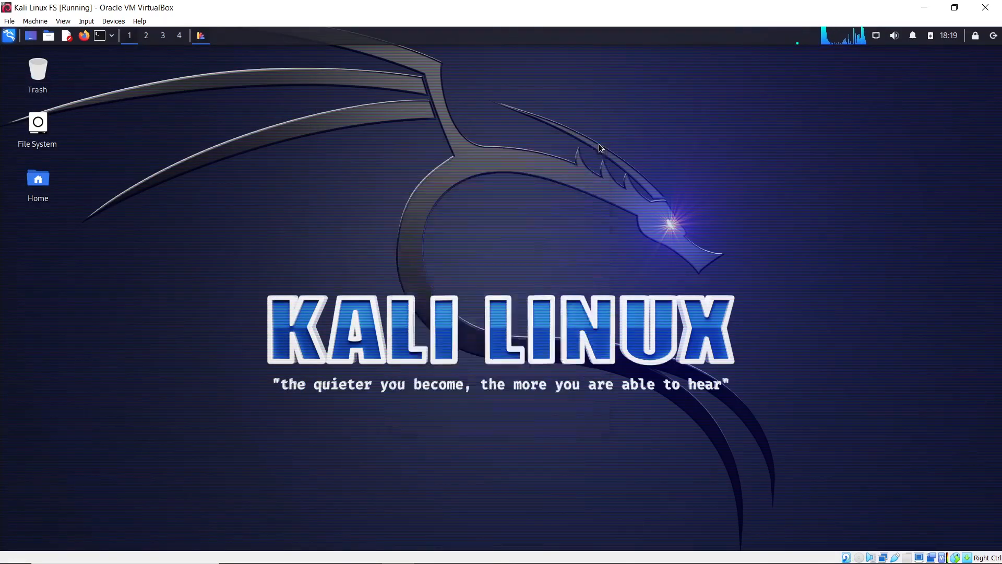
{"action": "left_click", "coordinate": [9, 39]}
{"action": "left_click", "coordinate": [59, 128]}
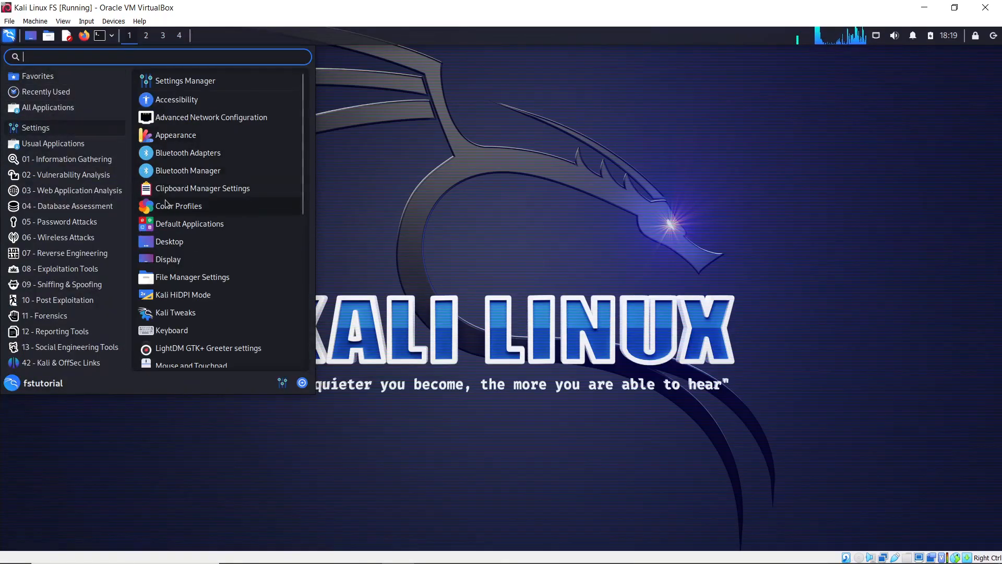
- In Settings > Desktop, pick the second blue dragon wallpaper thumbnail and close
{"action": "left_click", "coordinate": [169, 241]}
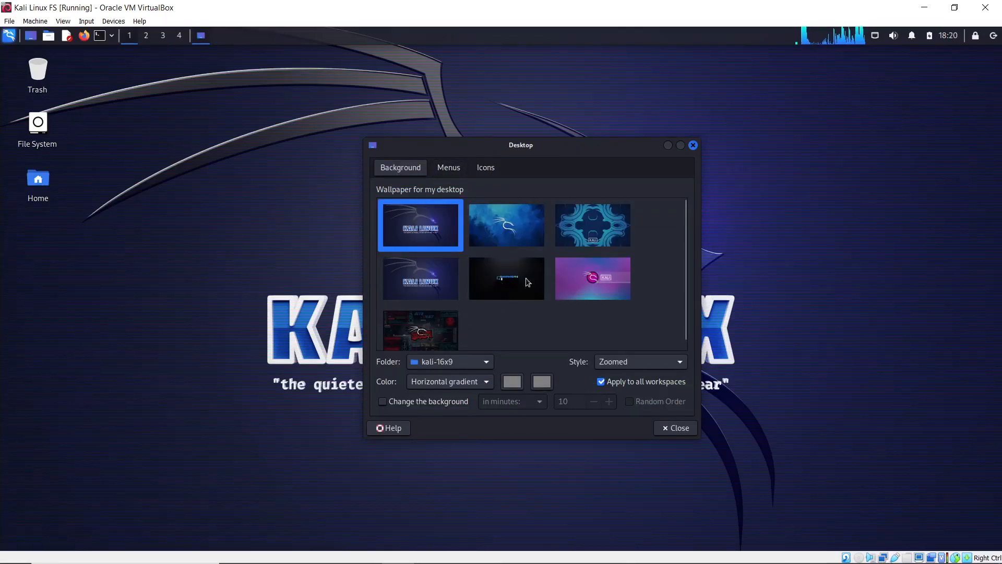
{"action": "left_click", "coordinate": [510, 234]}
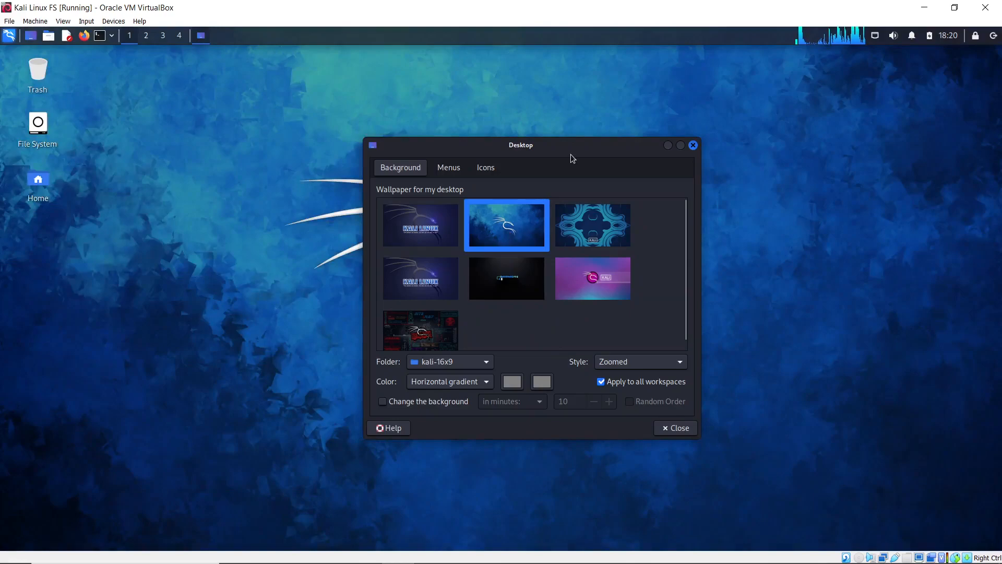
{"action": "left_click", "coordinate": [668, 428]}
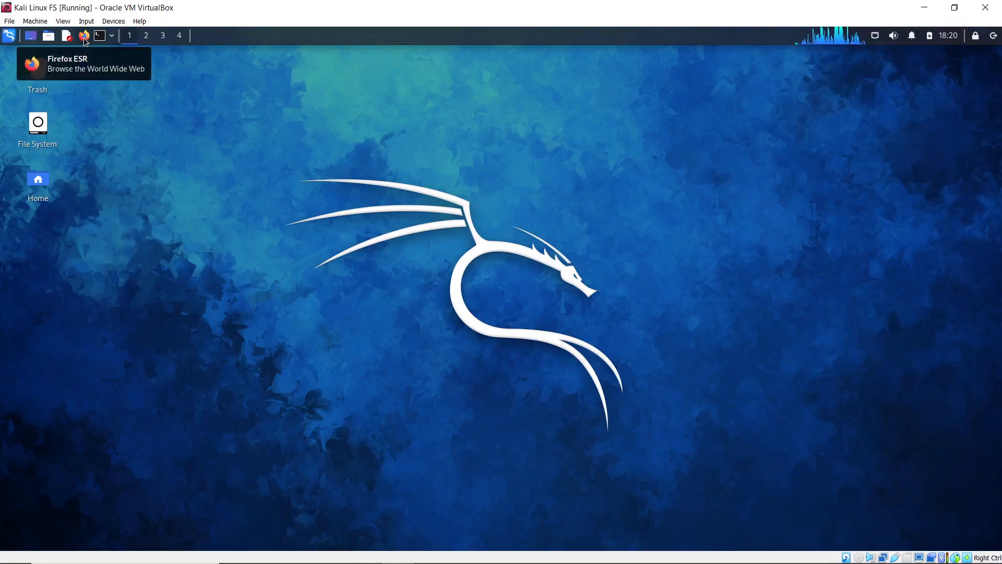
- Open a regular user terminal from the panel's terminal icon
{"action": "left_click", "coordinate": [110, 40]}
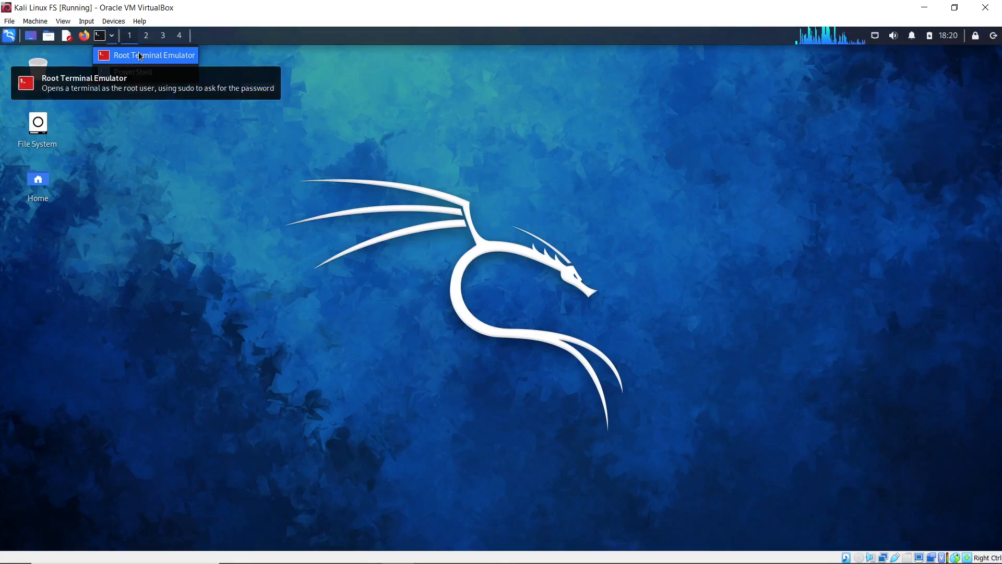
{"action": "left_click", "coordinate": [111, 117]}
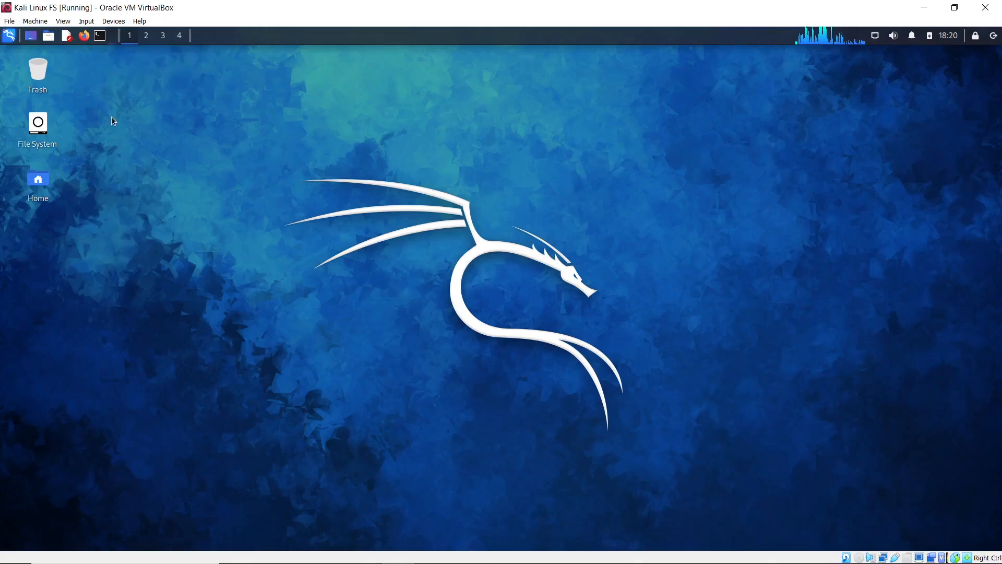
{"action": "left_click", "coordinate": [102, 39]}
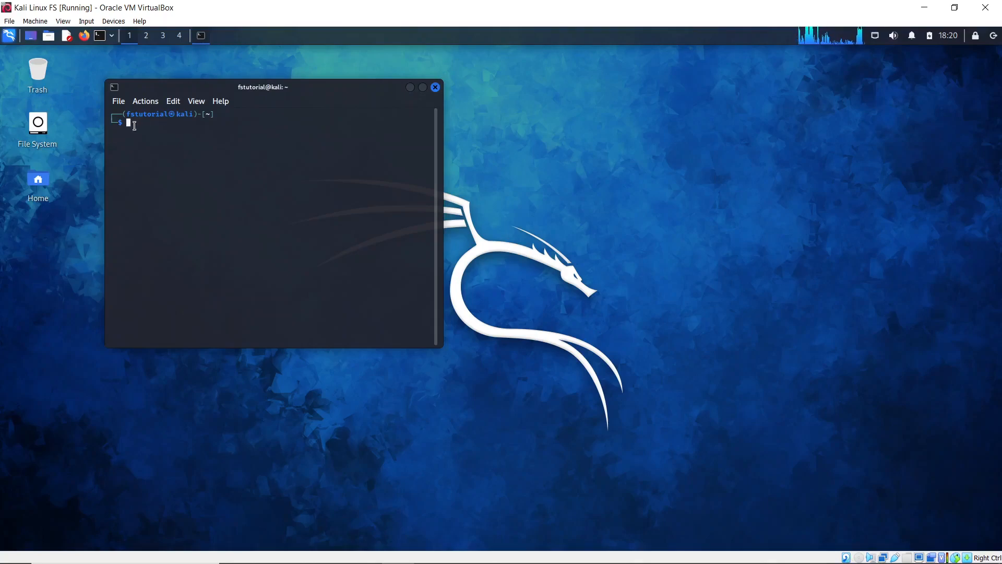
{"action": "left_click_drag", "start_coordinate": [132, 115], "coordinate": [161, 117]}
{"action": "left_click", "coordinate": [184, 120]}
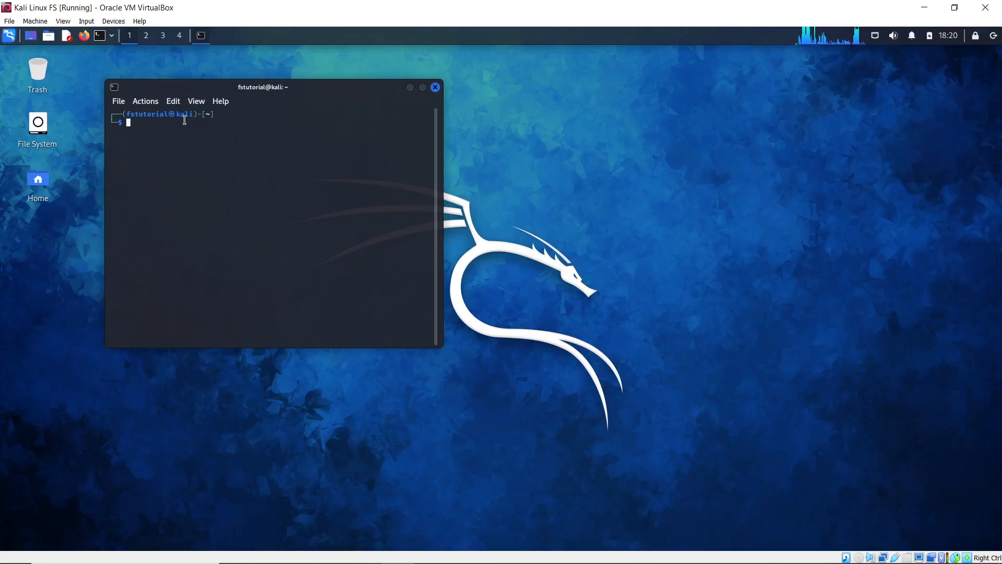
- Launch Root Terminal Emulator, authenticate with the password, and place it beside the user terminal
{"action": "left_click", "coordinate": [112, 36]}
{"action": "left_click", "coordinate": [127, 55]}
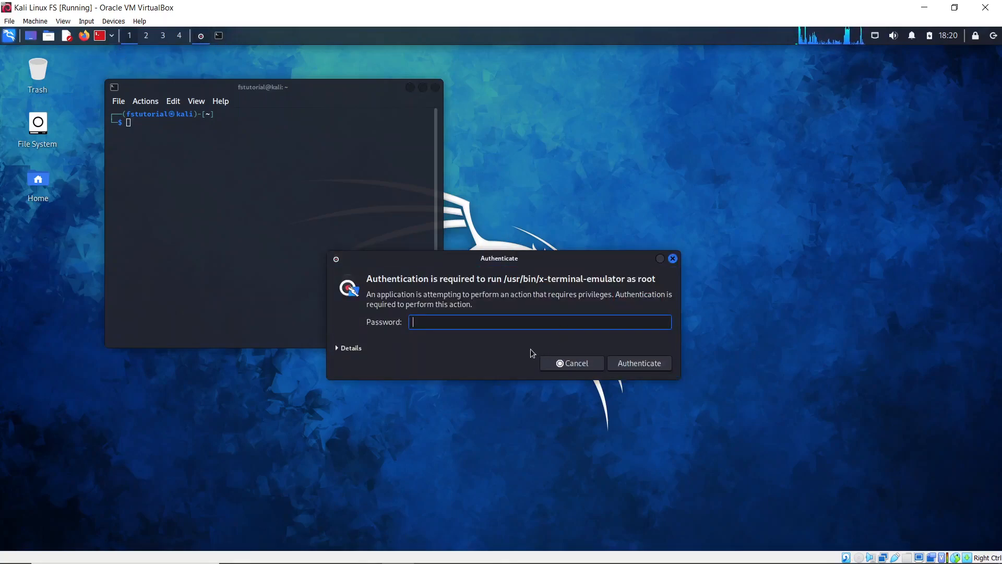
{"action": "type", "text": "kali"}
{"action": "key", "text": "Return"}
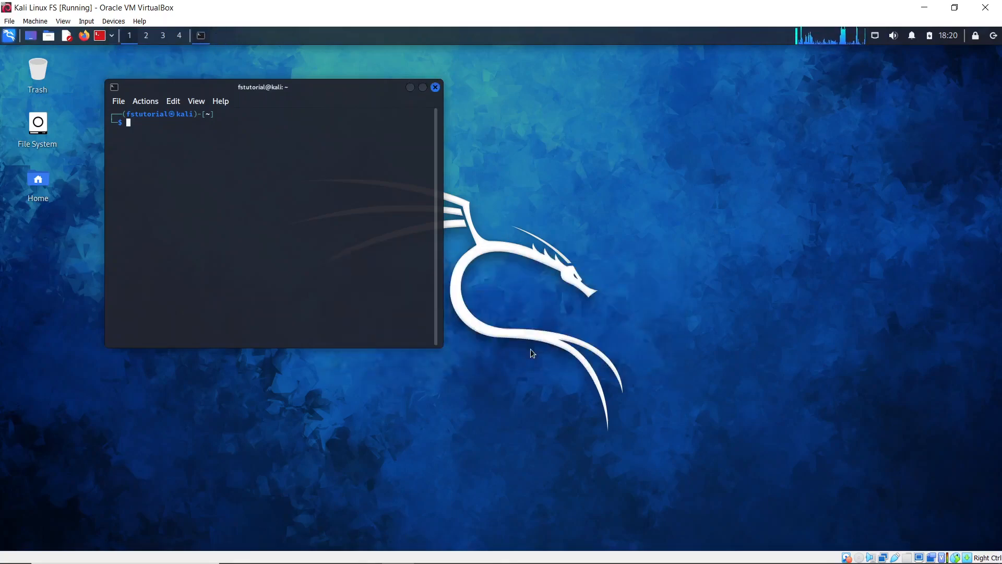
{"action": "left_click_drag", "start_coordinate": [269, 94], "coordinate": [608, 90]}
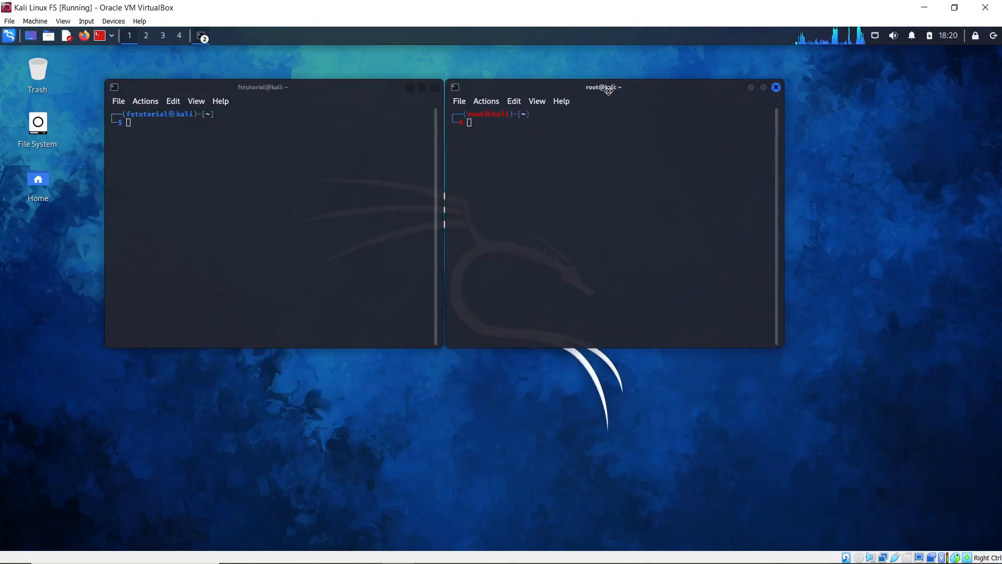
- Enter 'sudo apt update' in the user terminal and 'apt update' in the root terminal
{"action": "left_click", "coordinate": [365, 214]}
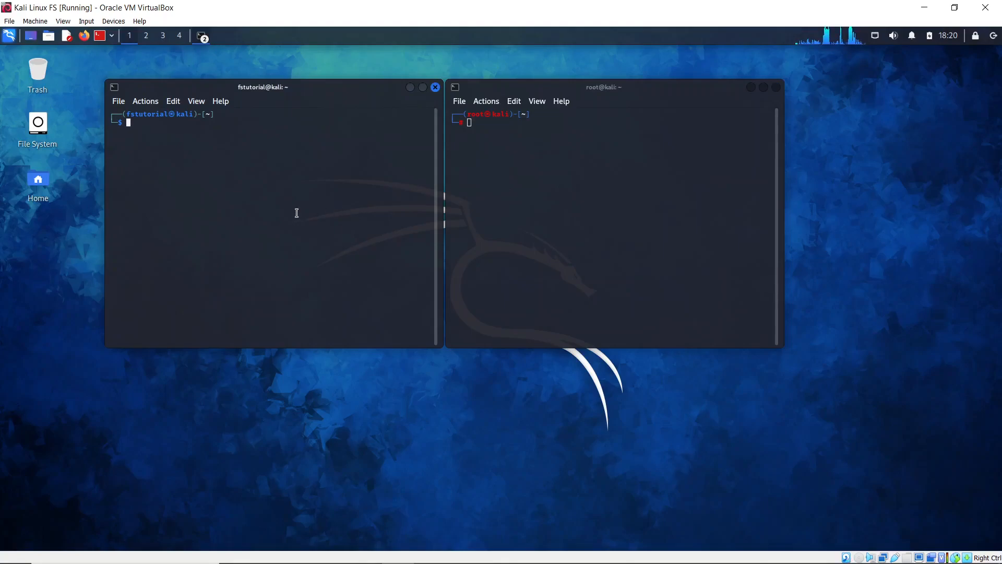
{"action": "type", "text": "sudo aptupdate"}
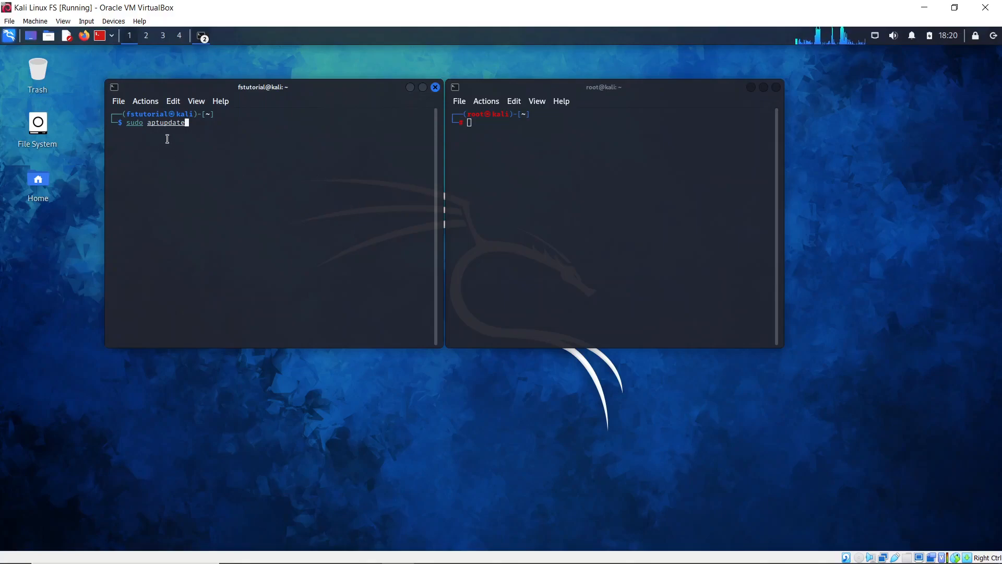
{"action": "key", "text": "Left"}
{"action": "key", "text": "Left"}
{"action": "key", "text": "Left"}
{"action": "key", "text": "Left"}
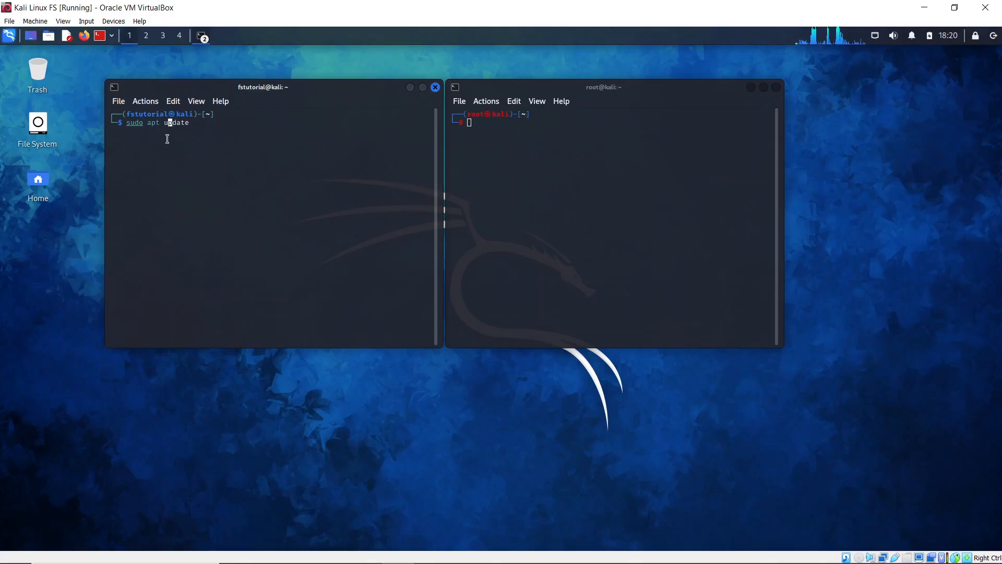
{"action": "key", "text": "Right"}
{"action": "key", "text": "Right"}
{"action": "key", "text": "Right"}
{"action": "key", "text": "Right"}
{"action": "key", "text": "Right"}
{"action": "key", "text": "Right"}
{"action": "left_click", "coordinate": [523, 216]}
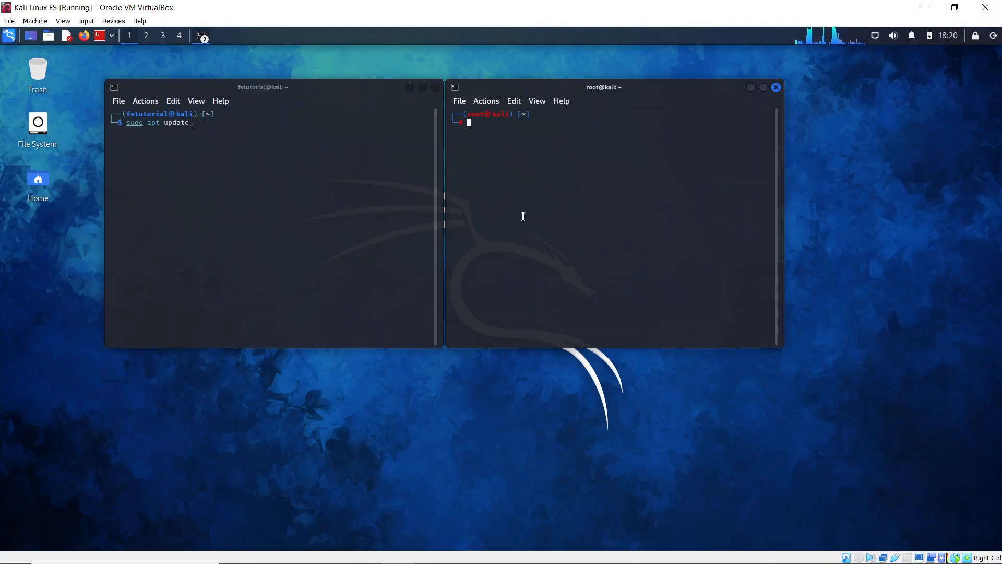
{"action": "type", "text": "aptupdate"}
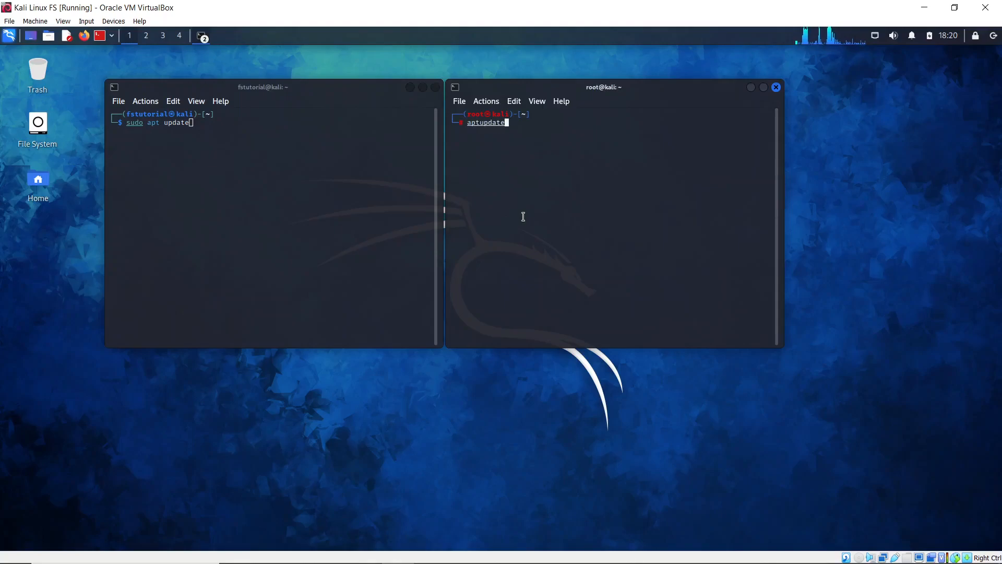
{"action": "key", "text": "Left"}
{"action": "key", "text": "Left"}
{"action": "key", "text": "Left"}
{"action": "key", "text": "Left"}
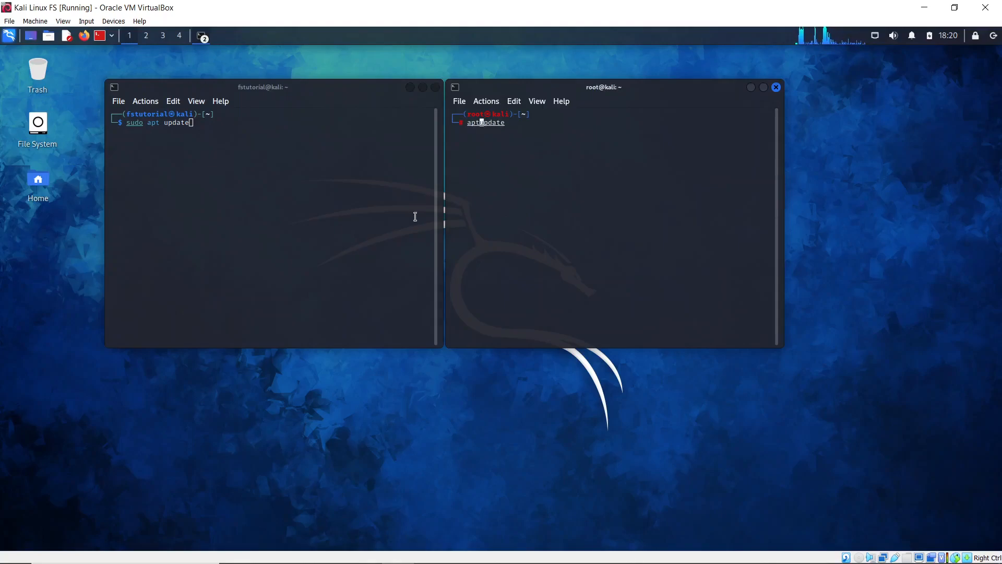
{"action": "key", "text": "Right"}
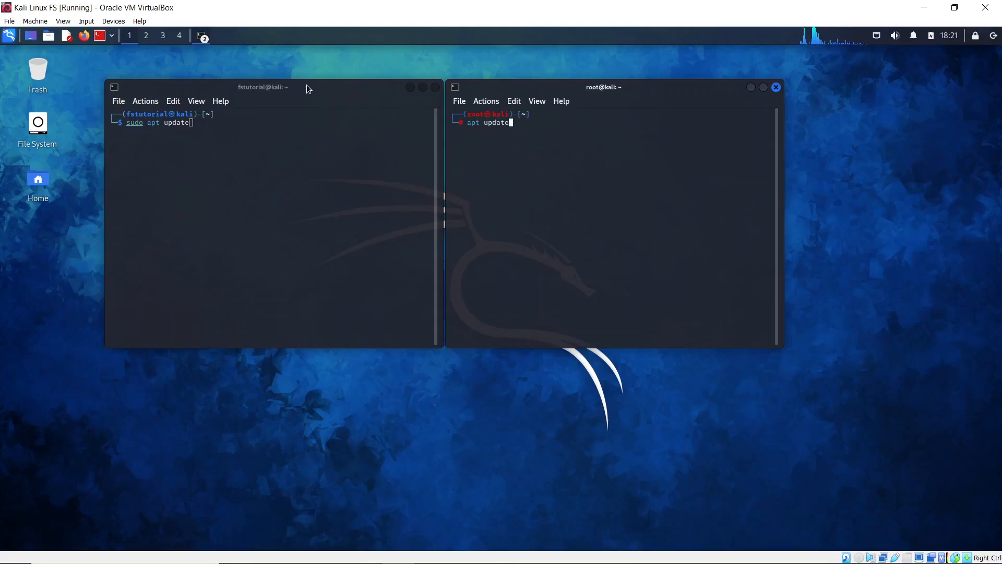
- Rearrange the terminals, close the user terminal, and run apt update as root
{"action": "left_click_drag", "start_coordinate": [306, 86], "coordinate": [277, 104]}
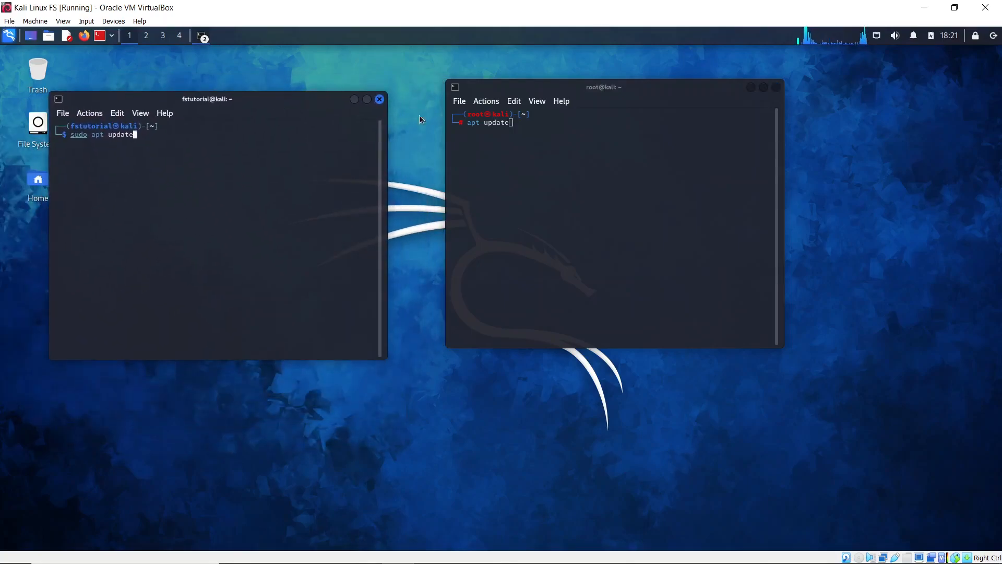
{"action": "mouse_move", "coordinate": [642, 89]}
{"action": "left_mouse_down"}
{"action": "mouse_move", "coordinate": [626, 167]}
{"action": "mouse_move", "coordinate": [649, 114]}
{"action": "mouse_move", "coordinate": [625, 104]}
{"action": "mouse_move", "coordinate": [655, 92]}
{"action": "left_mouse_up"}
{"action": "mouse_move", "coordinate": [318, 100]}
{"action": "left_mouse_down"}
{"action": "mouse_move", "coordinate": [299, 87]}
{"action": "mouse_move", "coordinate": [329, 92]}
{"action": "left_mouse_up"}
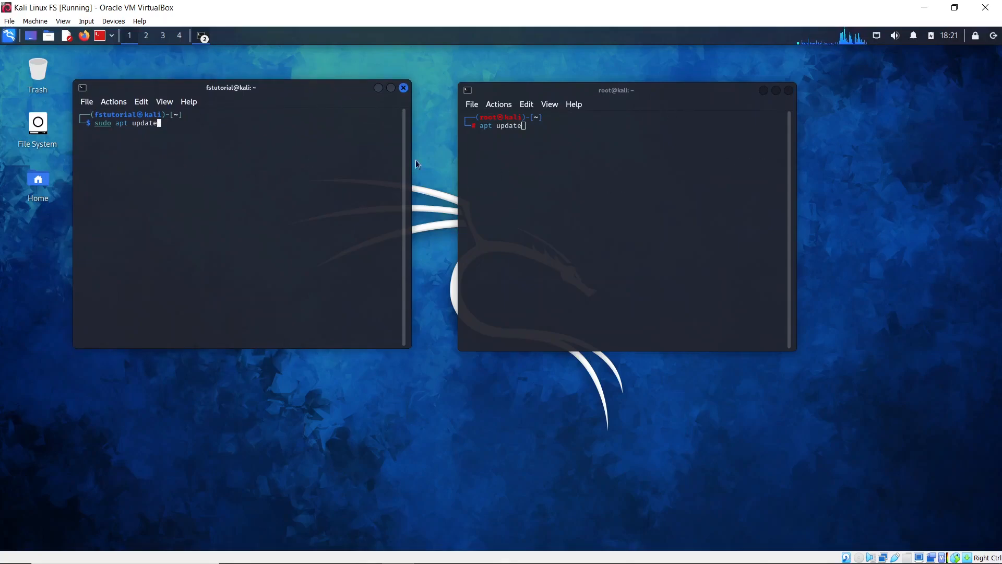
{"action": "left_click", "coordinate": [402, 88]}
{"action": "key", "text": "Return"}
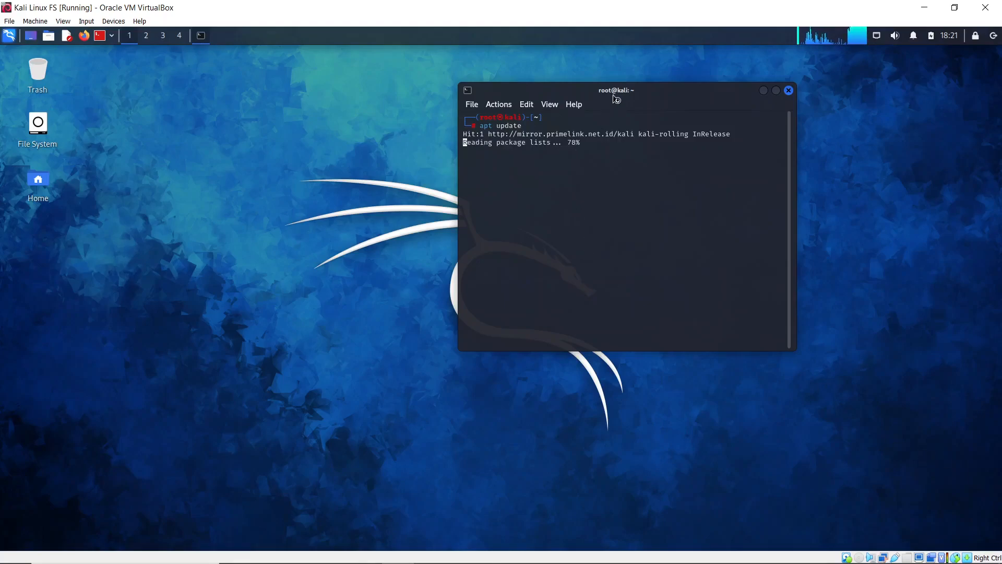
{"action": "left_click_drag", "start_coordinate": [612, 102], "coordinate": [740, 111]}
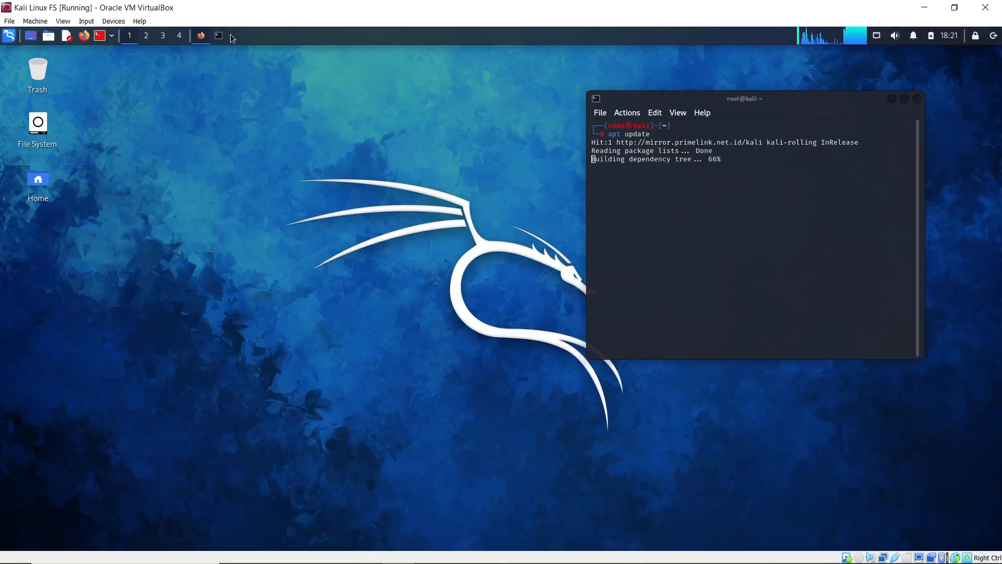
- Return to Firefox on the Kali Newsletter page and go to youtube.com from the address-bar suggestions
{"action": "left_click", "coordinate": [14, 38]}
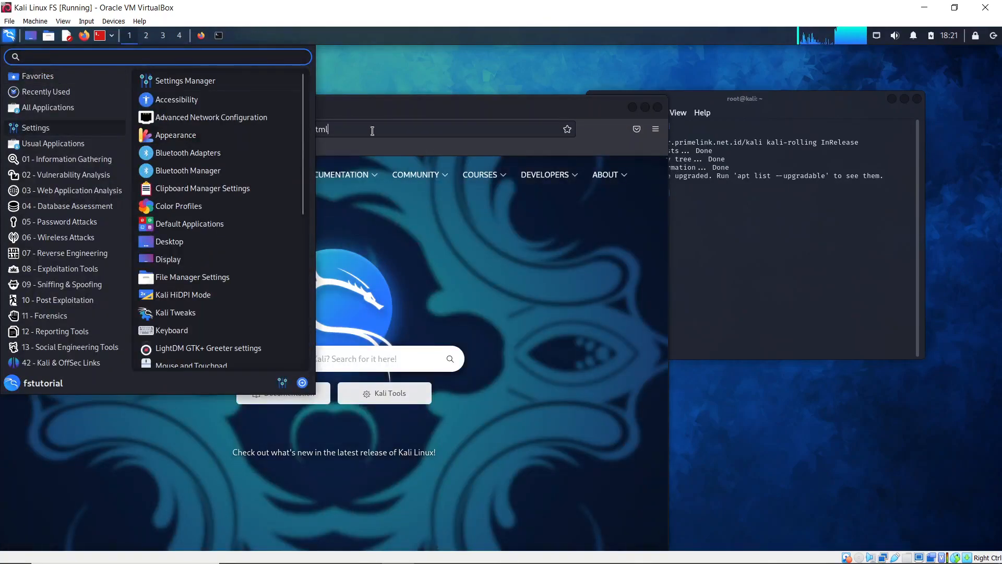
{"action": "left_click", "coordinate": [342, 130]}
{"action": "left_click", "coordinate": [376, 130]}
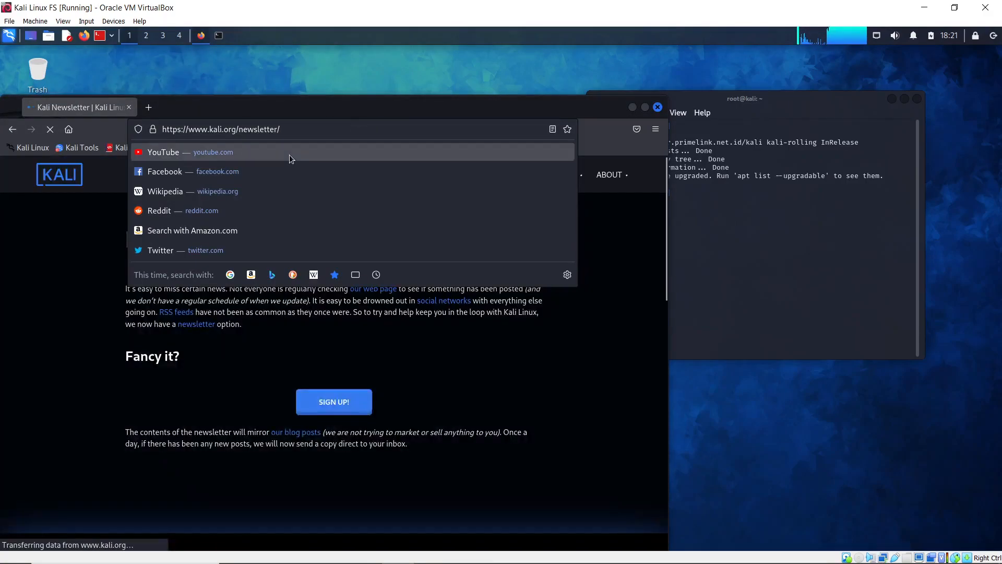
{"action": "left_click", "coordinate": [289, 154]}
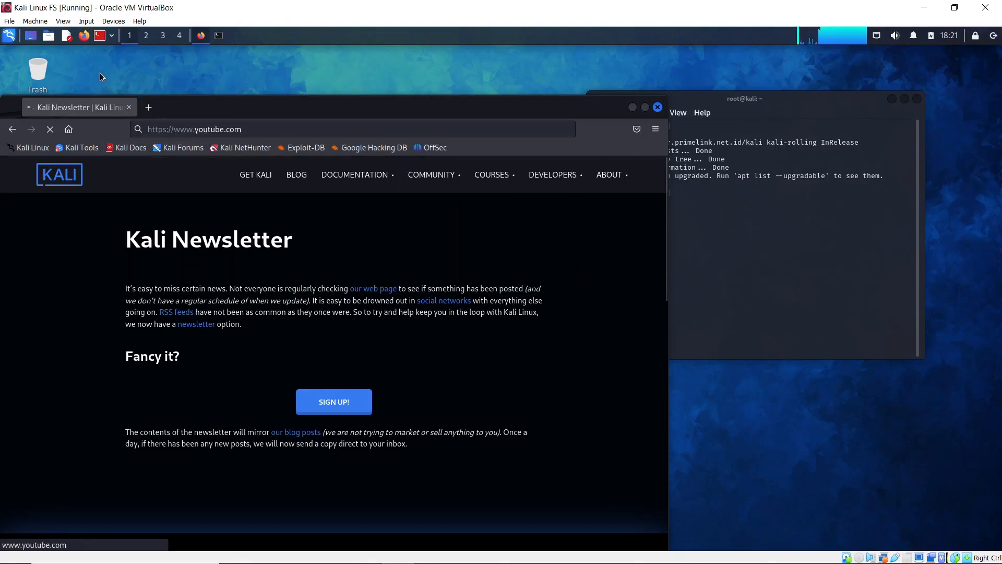
- Browse the Kali menu's Settings, Usual Applications and tool categories 01 through 04
{"action": "left_click", "coordinate": [9, 35]}
{"action": "left_click", "coordinate": [36, 127]}
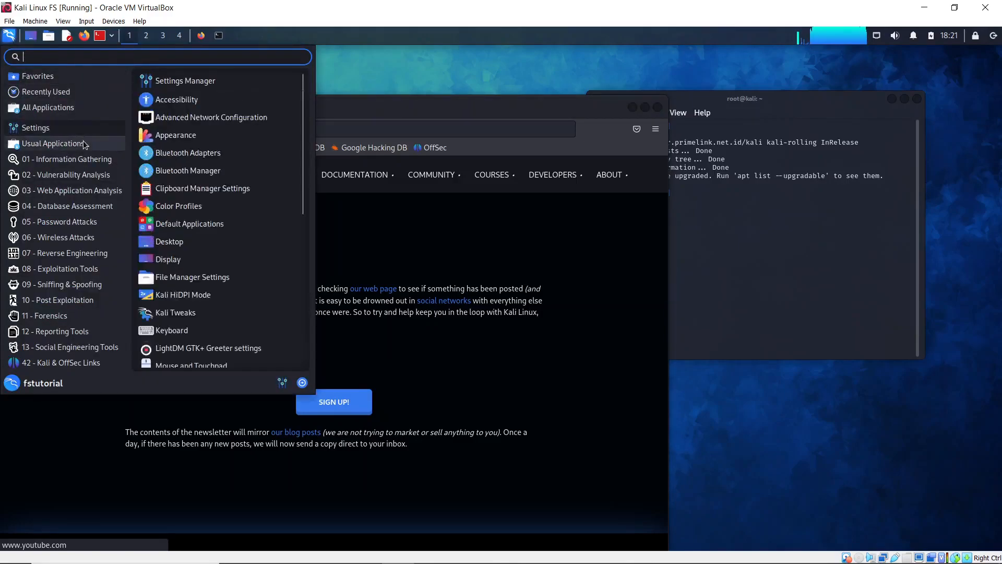
{"action": "left_click", "coordinate": [83, 144]}
{"action": "left_click", "coordinate": [102, 156]}
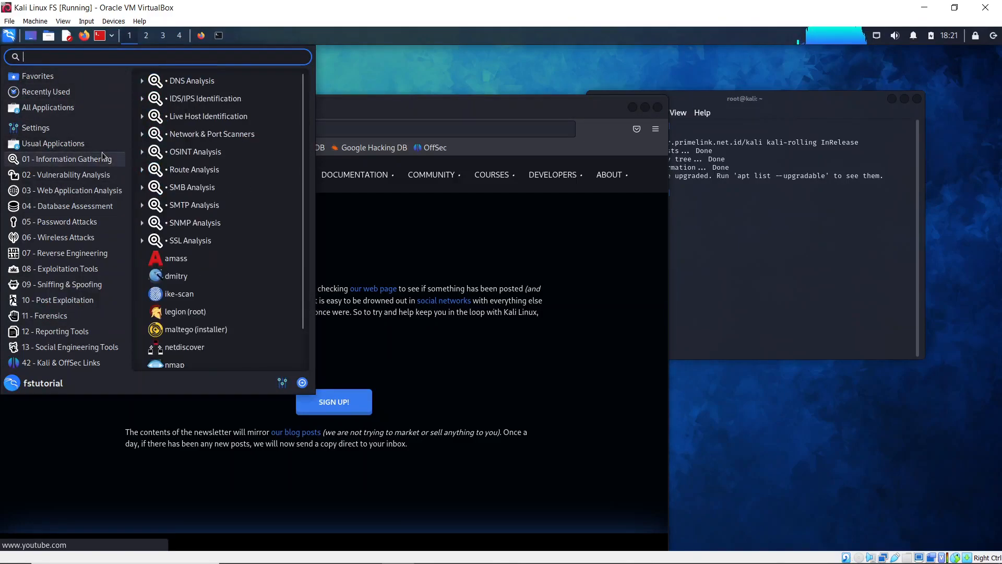
{"action": "scroll", "coordinate": [194, 251], "scroll_direction": "down", "scroll_amount": 1}
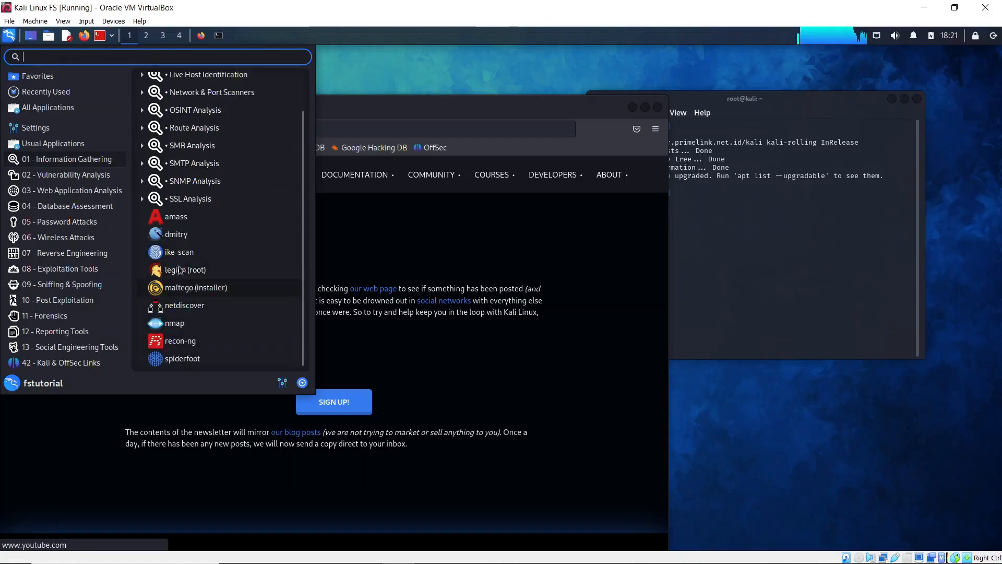
{"action": "left_click", "coordinate": [84, 176]}
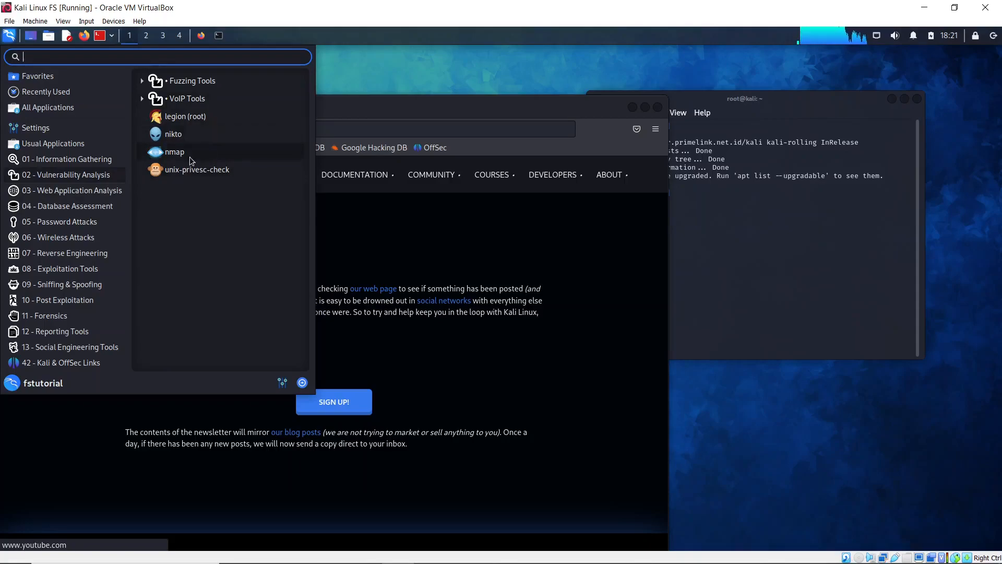
{"action": "left_click", "coordinate": [92, 194]}
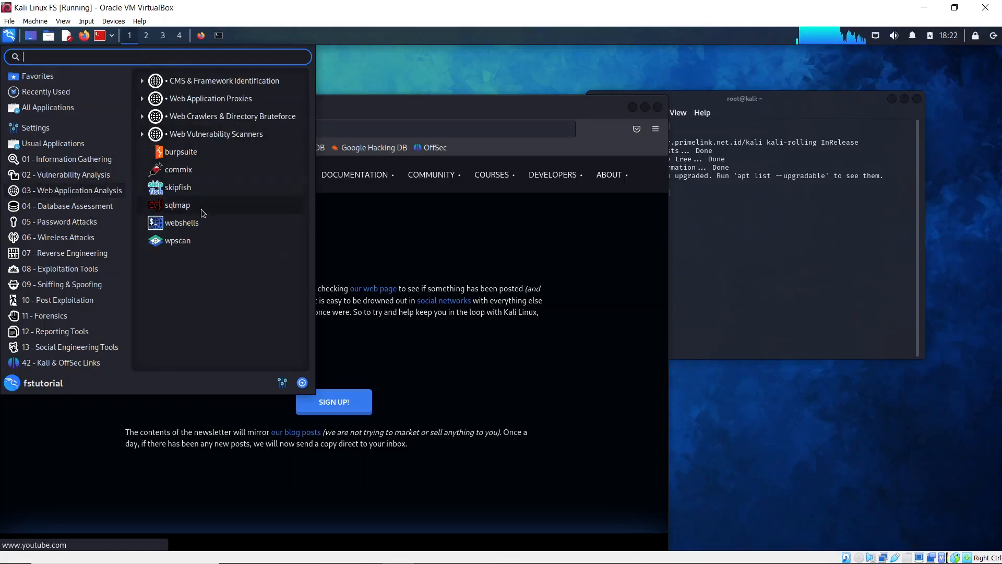
{"action": "left_click", "coordinate": [78, 207]}
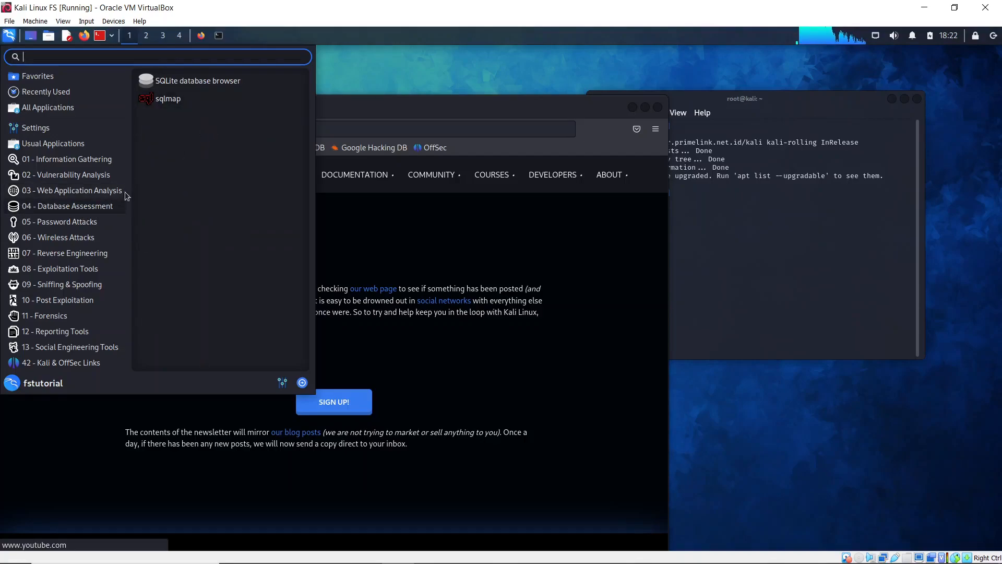
- Show 05 - Password Attacks with its Offline, Online and Passing the Hash groups expanded
{"action": "left_click", "coordinate": [96, 224]}
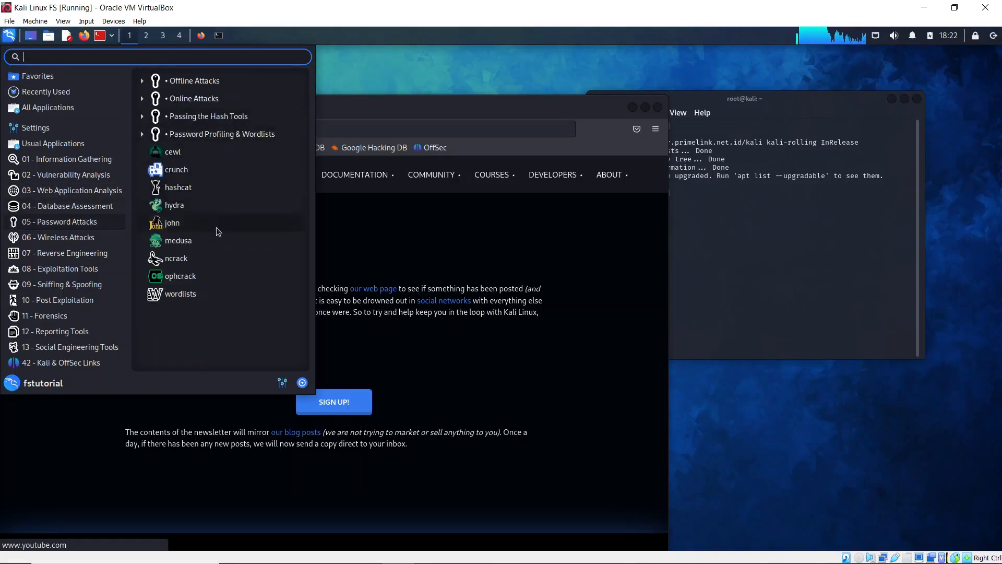
{"action": "left_click", "coordinate": [206, 83]}
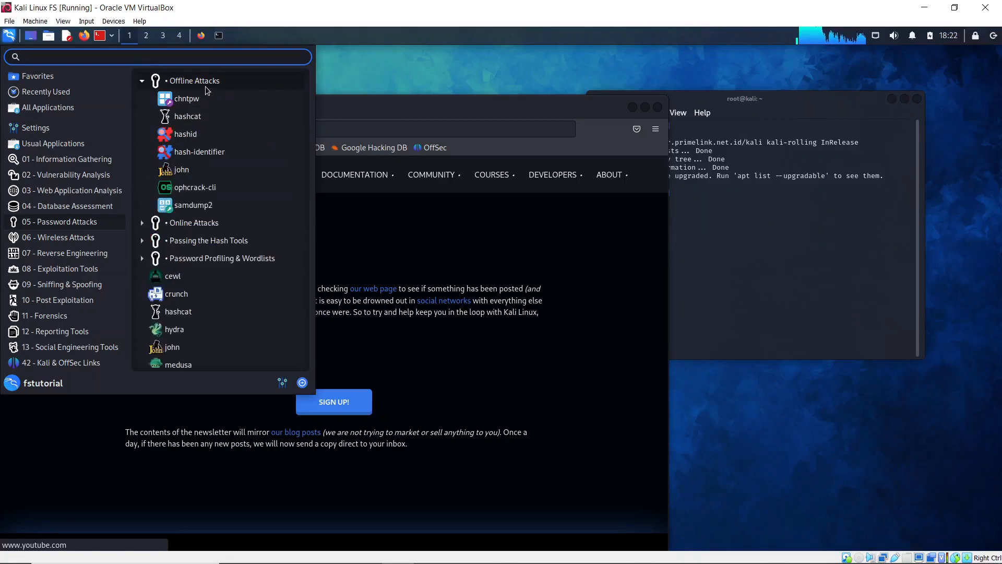
{"action": "left_click", "coordinate": [214, 223]}
{"action": "scroll", "coordinate": [214, 269], "scroll_direction": "down", "scroll_amount": 4}
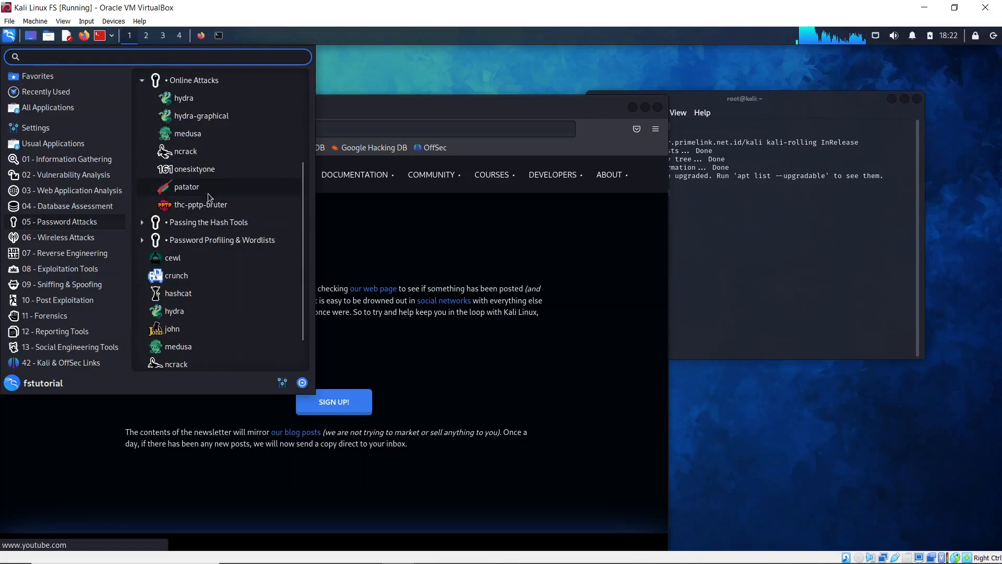
{"action": "left_click", "coordinate": [209, 225]}
- Expand the Bluetooth and 802.11 groups under 06 - Wireless Attacks, then view categories 07 and 08
{"action": "left_click", "coordinate": [72, 238]}
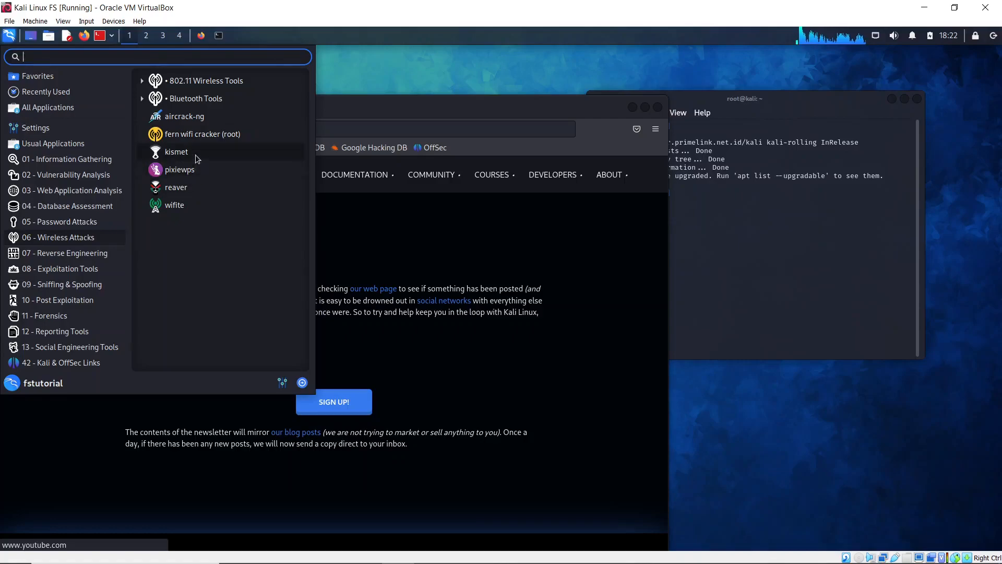
{"action": "left_click", "coordinate": [196, 99]}
{"action": "left_click", "coordinate": [189, 83]}
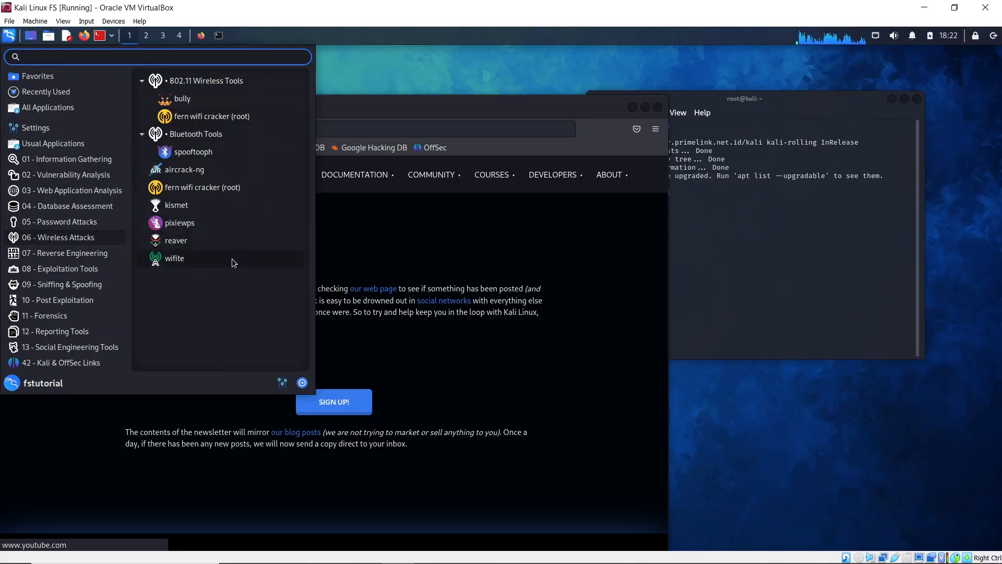
{"action": "left_click", "coordinate": [65, 269]}
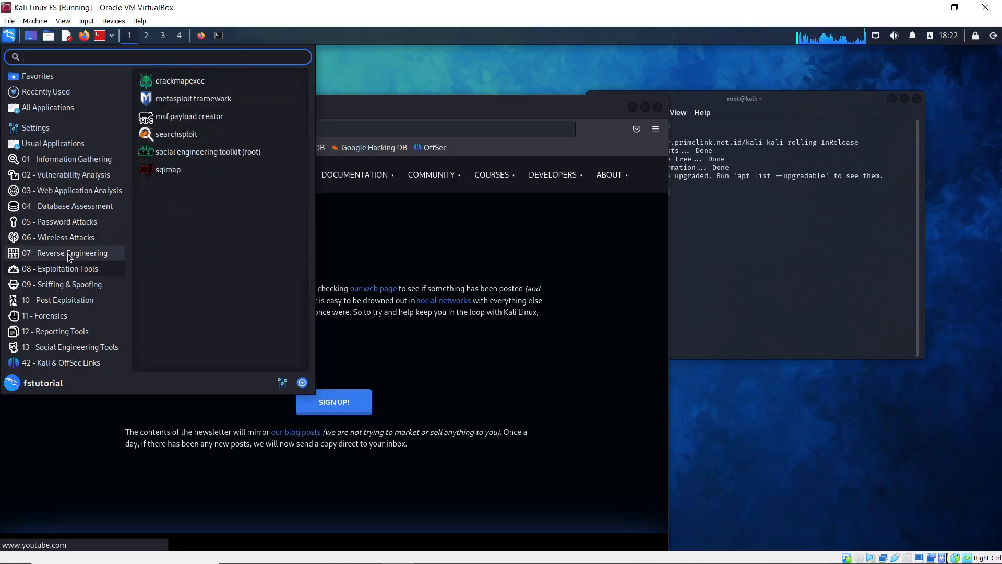
{"action": "left_click", "coordinate": [69, 254]}
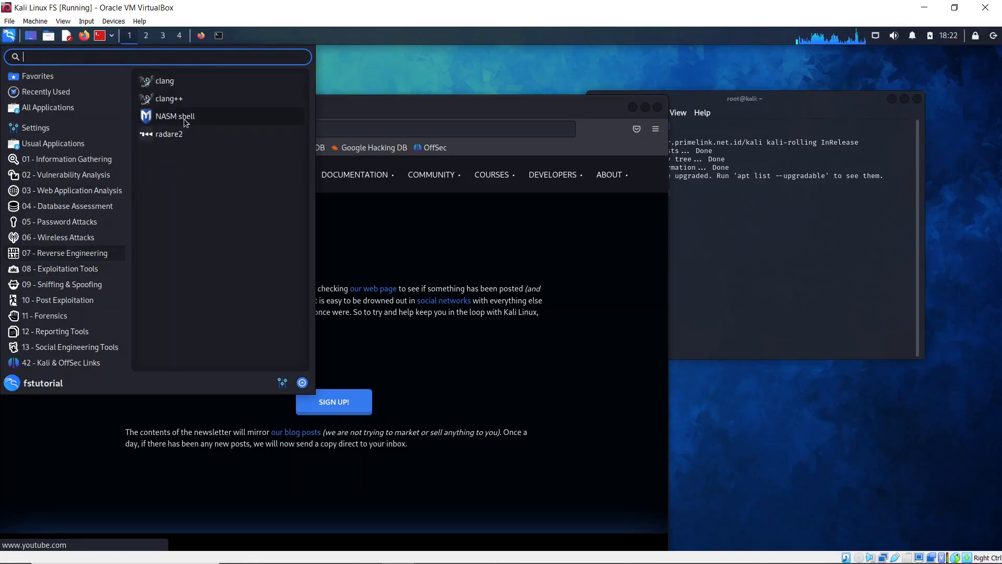
{"action": "mouse_move", "coordinate": [63, 268]}
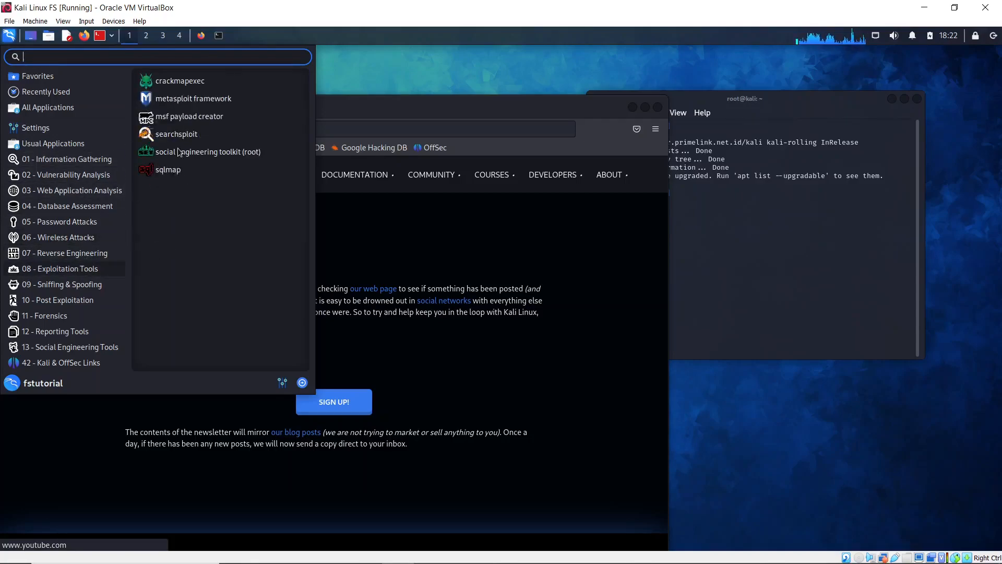
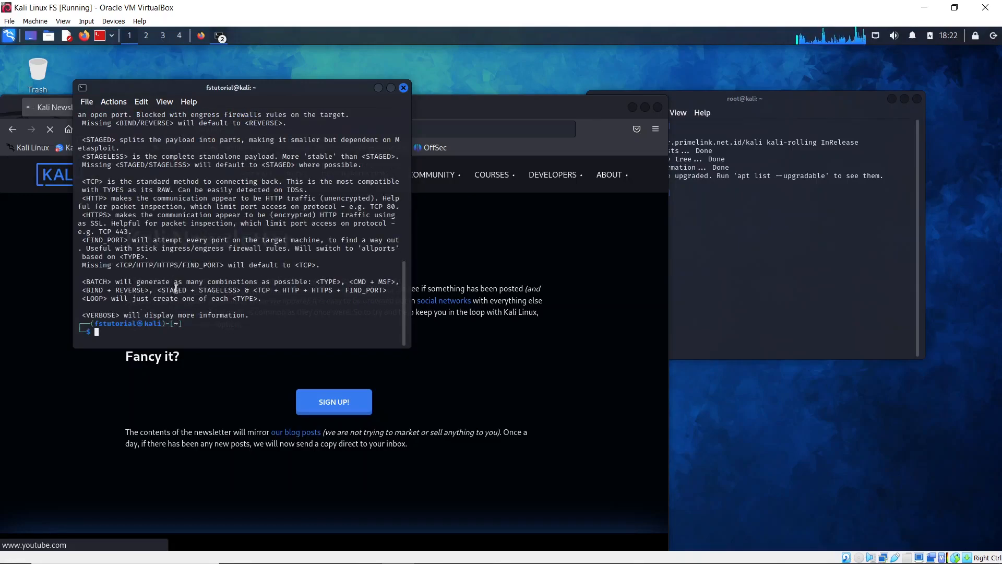
- Close the payload creator help terminal and highlight the root terminal's '821 packages can be upgraded' line
{"action": "scroll", "coordinate": [176, 289], "scroll_direction": "up", "scroll_amount": 8}
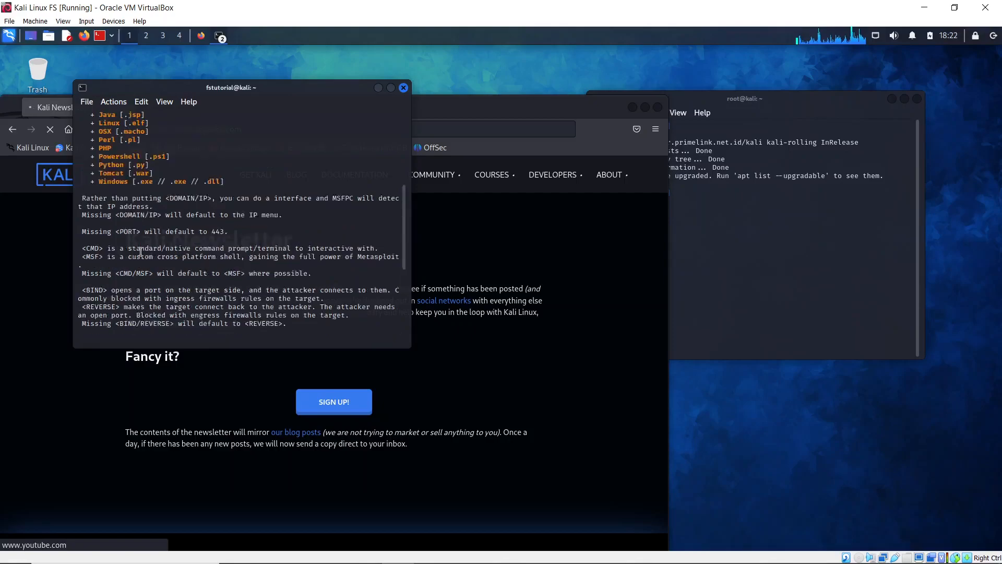
{"action": "scroll", "coordinate": [141, 251], "scroll_direction": "up", "scroll_amount": 2}
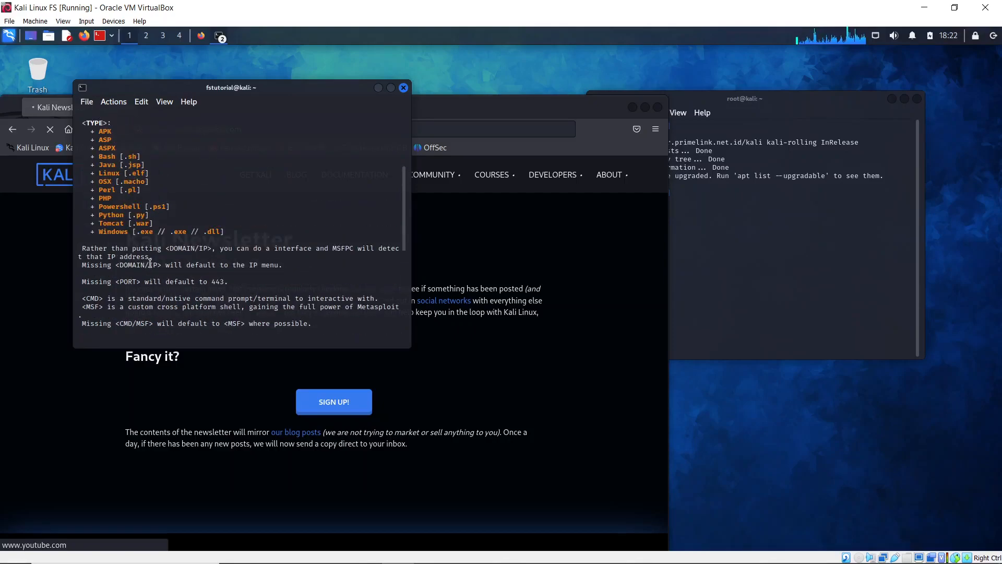
{"action": "left_click", "coordinate": [403, 88]}
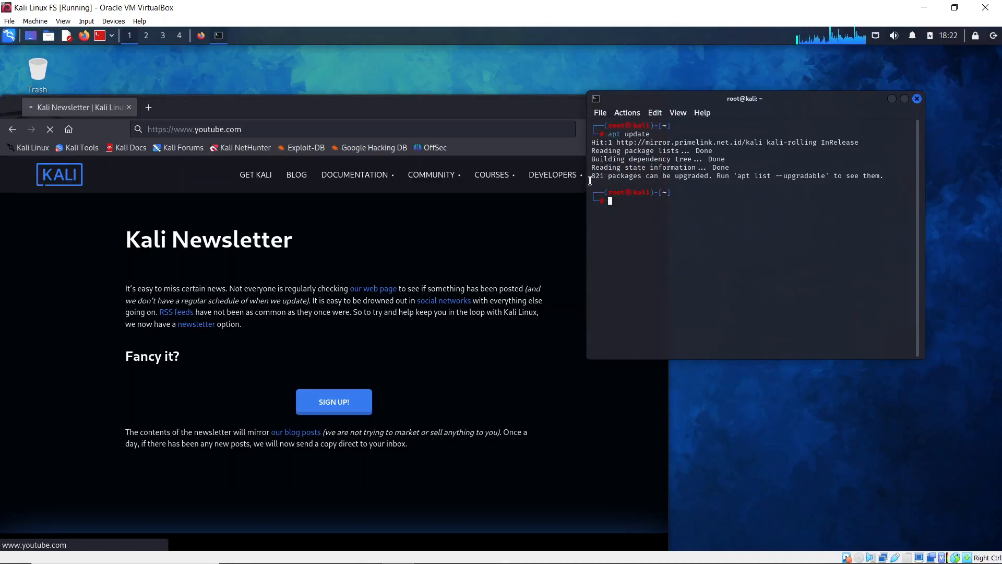
{"action": "left_click_drag", "start_coordinate": [591, 178], "coordinate": [881, 179]}
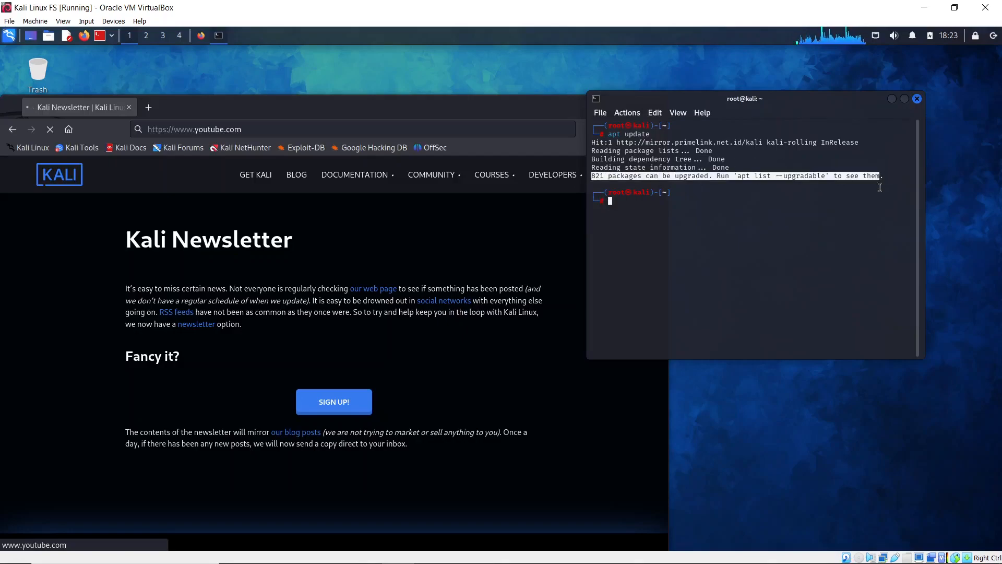
{"action": "left_click", "coordinate": [837, 209]}
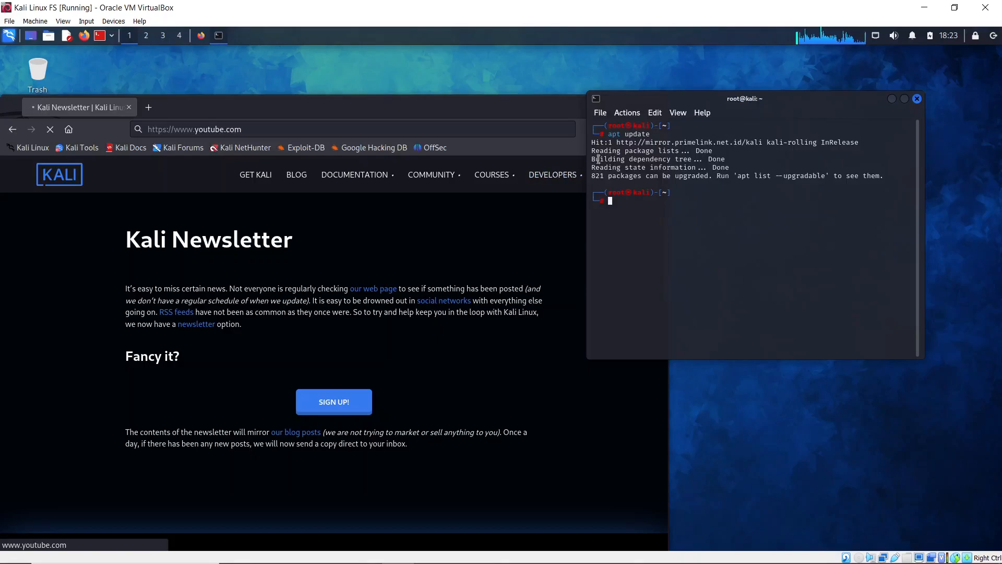
- Close the root terminal window showing the apt update output
{"action": "left_click", "coordinate": [6, 37]}
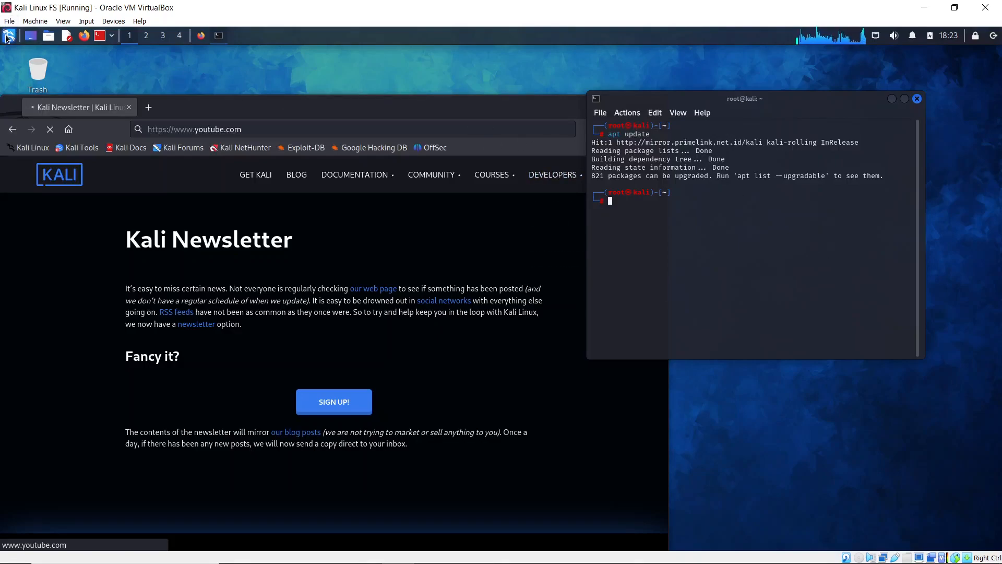
{"action": "left_click", "coordinate": [917, 99]}
{"action": "left_click", "coordinate": [917, 99]}
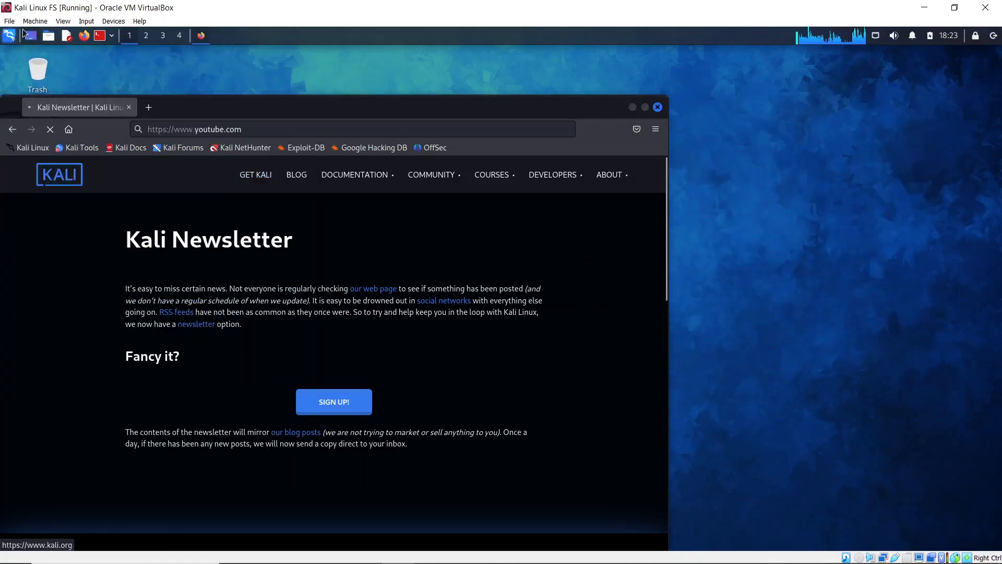
- Launch metasploit framework from the Kali menu's 08 - Exploitation Tools category
{"action": "key", "text": "super"}
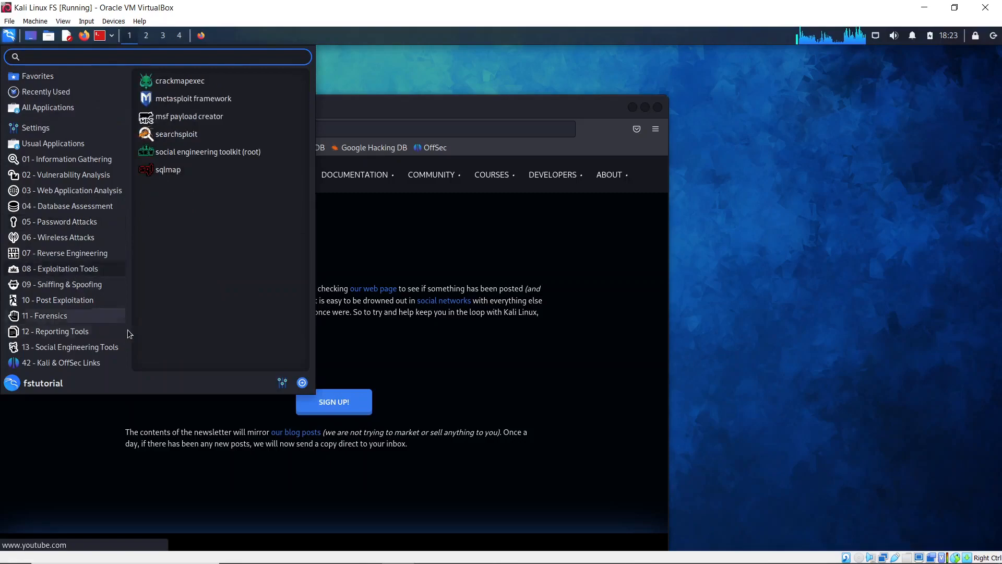
{"action": "mouse_move", "coordinate": [78, 243]}
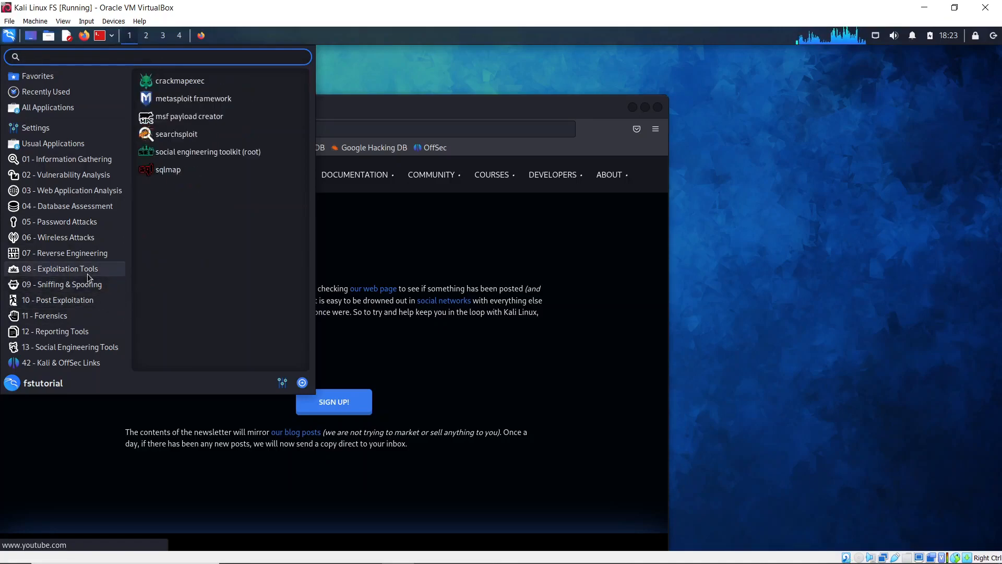
{"action": "mouse_move", "coordinate": [87, 285]}
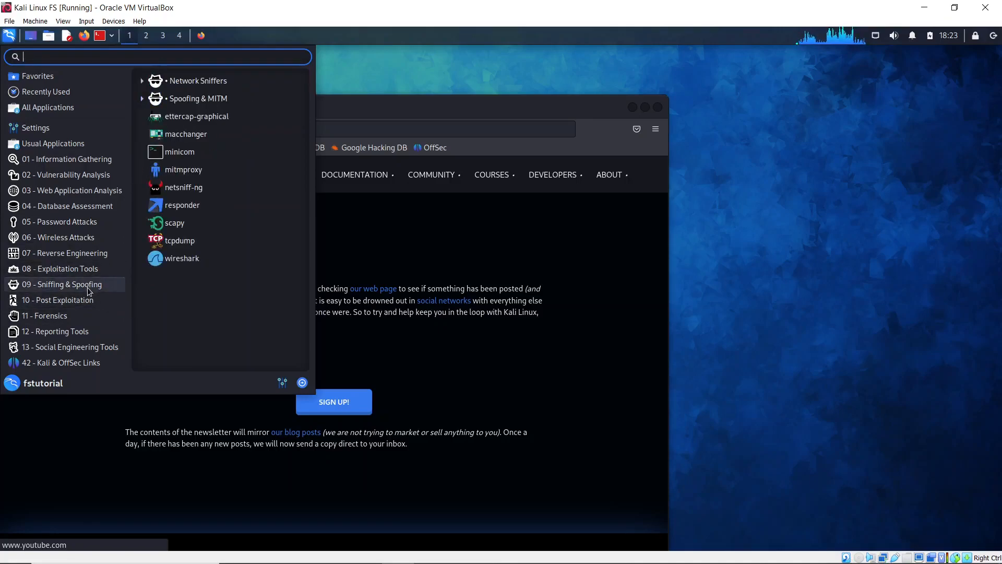
{"action": "mouse_move", "coordinate": [89, 307]}
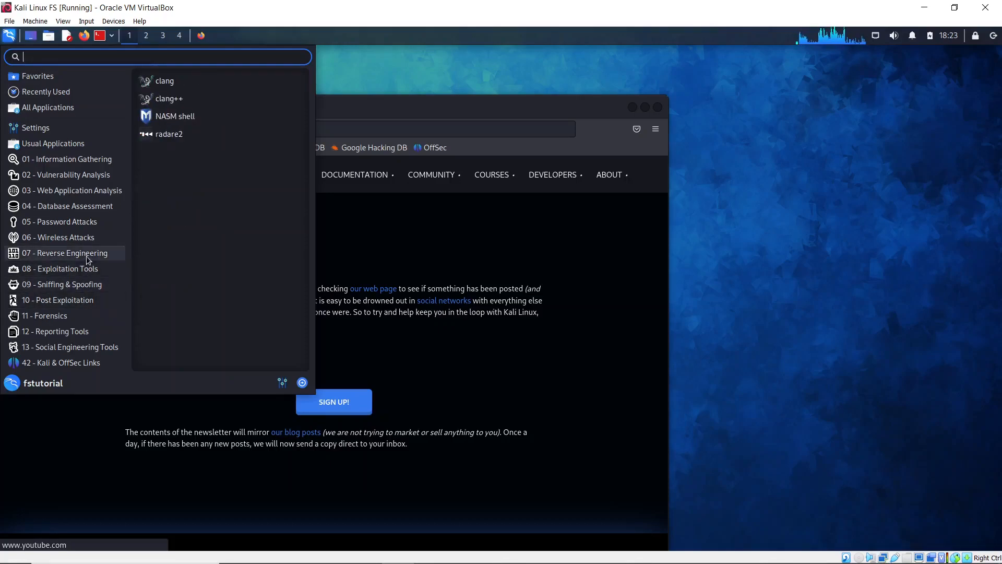
{"action": "left_click", "coordinate": [217, 98]}
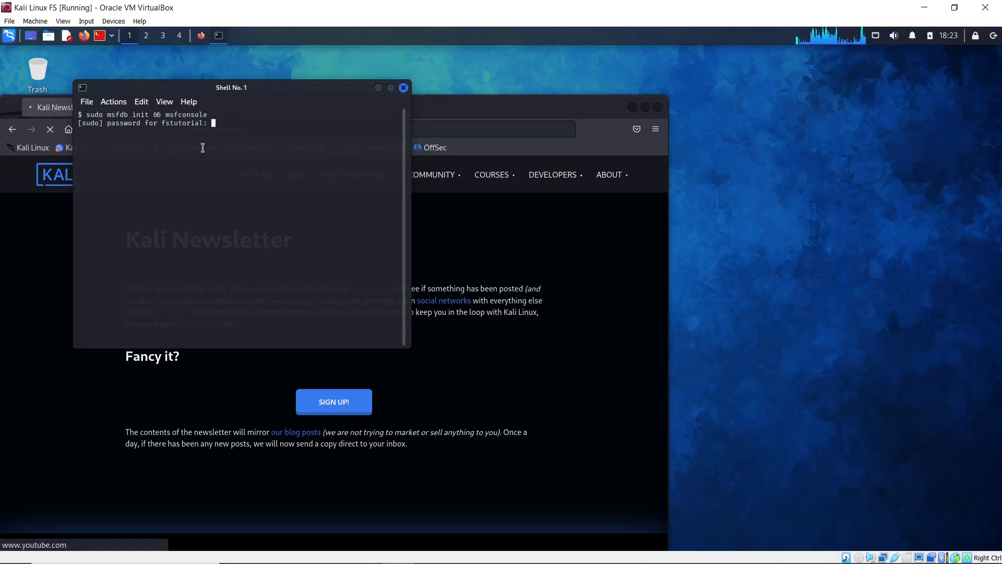
- Submit the account password so sudo msfdb init runs, and review the database creation lines
{"action": "key", "text": "Return"}
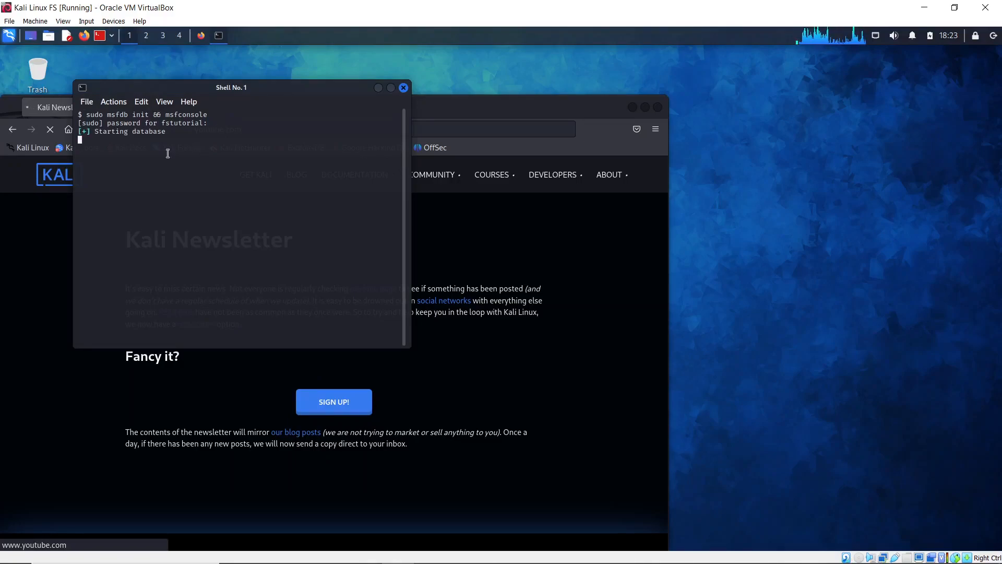
{"action": "left_click_drag", "start_coordinate": [127, 139], "coordinate": [207, 148]}
{"action": "left_click", "coordinate": [201, 168]}
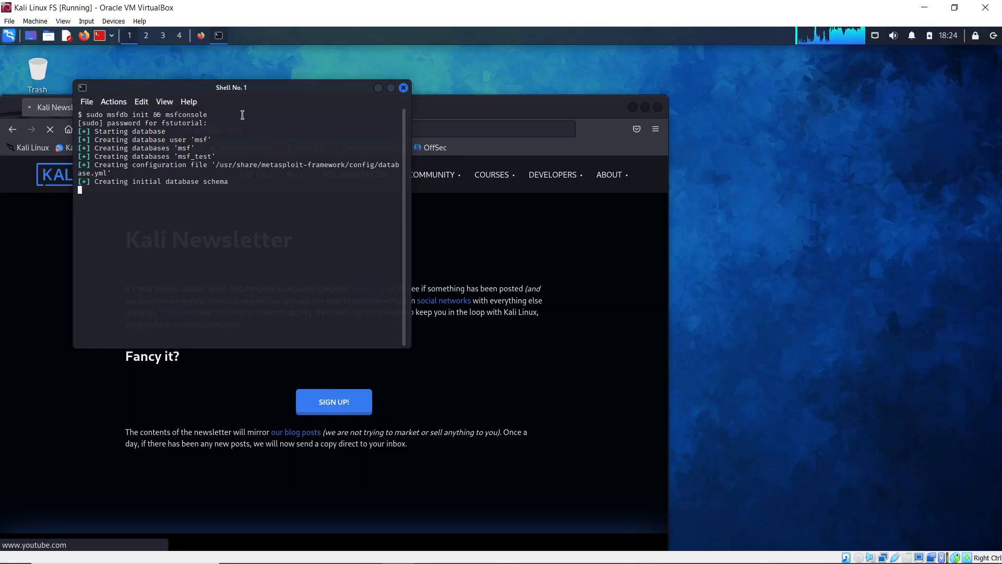
- Close the browser window left open behind the terminal
{"action": "left_click", "coordinate": [621, 237]}
{"action": "left_click", "coordinate": [235, 129]}
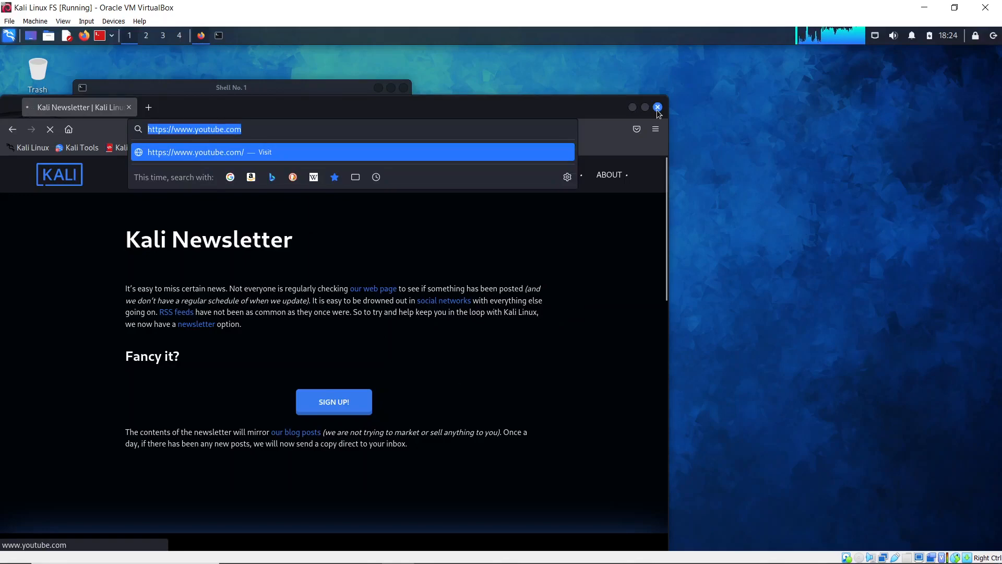
{"action": "left_click", "coordinate": [657, 109]}
{"action": "left_click", "coordinate": [658, 109]}
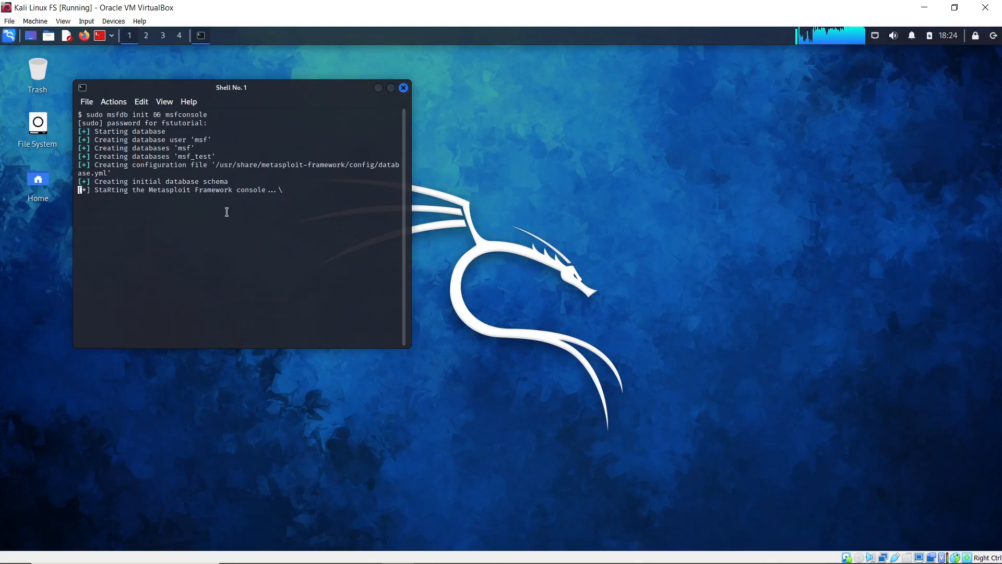
- Review the msfdb output: schema, Starting database and databases 'msf' lines
{"action": "left_click_drag", "start_coordinate": [188, 182], "coordinate": [239, 184]}
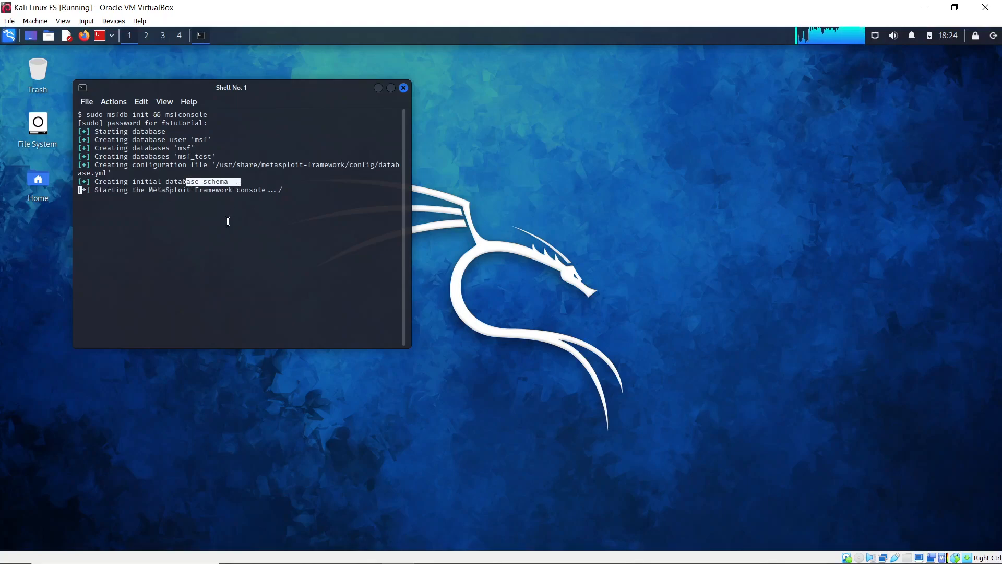
{"action": "left_click", "coordinate": [228, 235]}
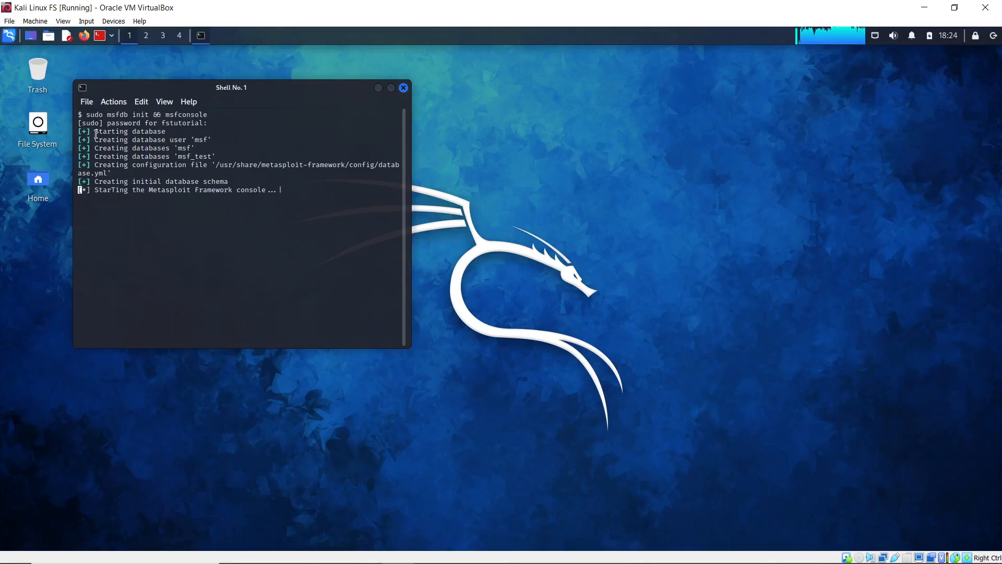
{"action": "left_click_drag", "start_coordinate": [94, 132], "coordinate": [147, 149]}
{"action": "left_click_drag", "start_coordinate": [220, 166], "coordinate": [255, 166]}
{"action": "left_click_drag", "start_coordinate": [133, 148], "coordinate": [140, 147]}
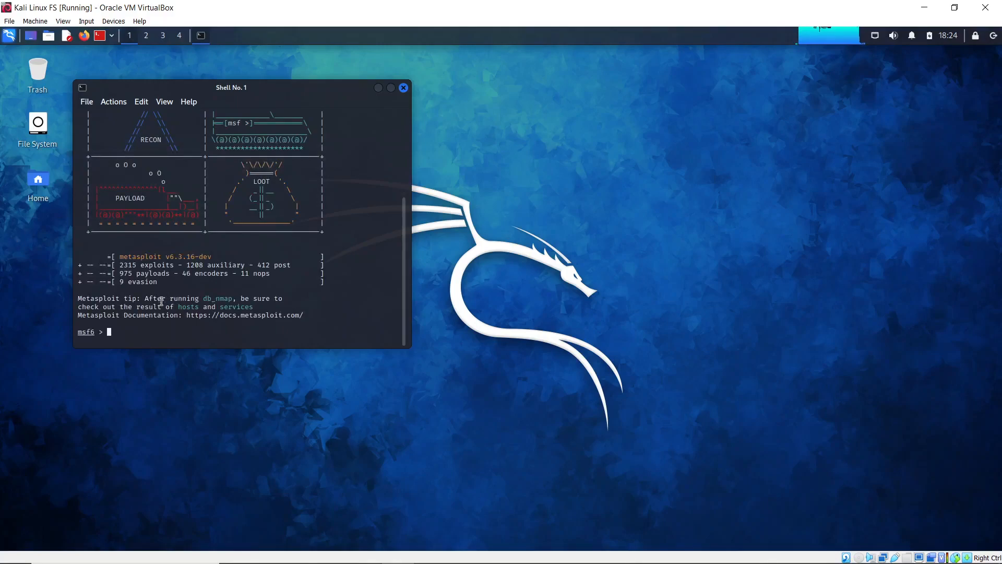
- Look over the msfconsole tip and METASPLOIT by Rapid7 banner above the msf6 prompt
{"action": "left_click_drag", "start_coordinate": [193, 304], "coordinate": [265, 296]}
{"action": "left_click", "coordinate": [251, 311]}
{"action": "scroll", "coordinate": [208, 320], "scroll_direction": "up", "scroll_amount": 5}
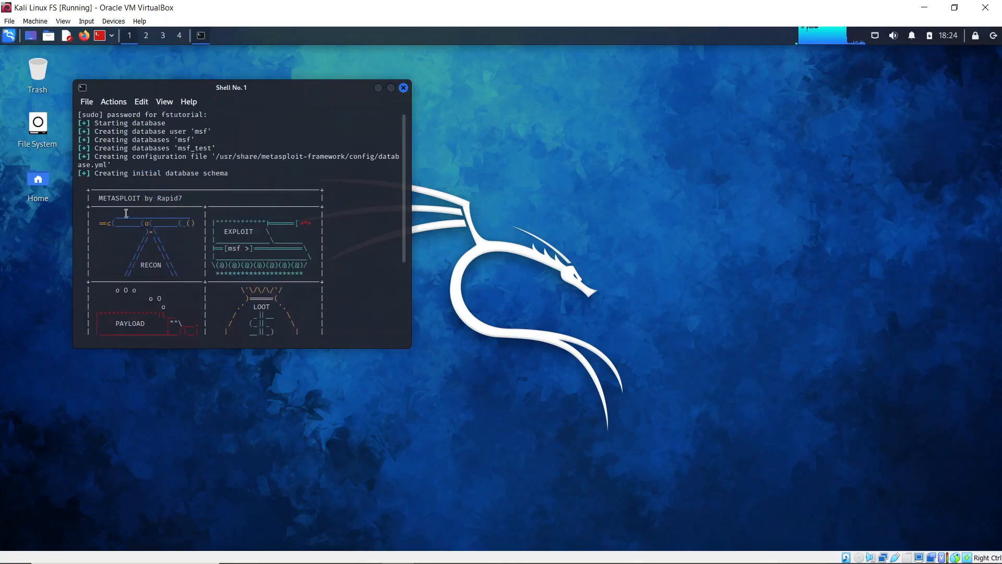
{"action": "left_click_drag", "start_coordinate": [152, 188], "coordinate": [236, 199]}
{"action": "left_click", "coordinate": [230, 226]}
{"action": "scroll", "coordinate": [144, 308], "scroll_direction": "down", "scroll_amount": 5}
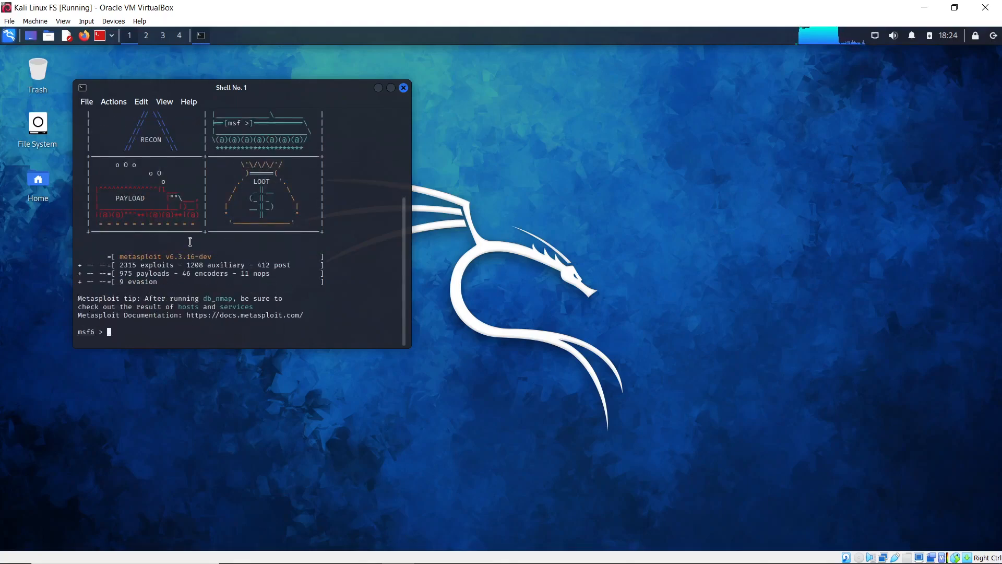
{"action": "scroll", "coordinate": [190, 242], "scroll_direction": "up", "scroll_amount": 5}
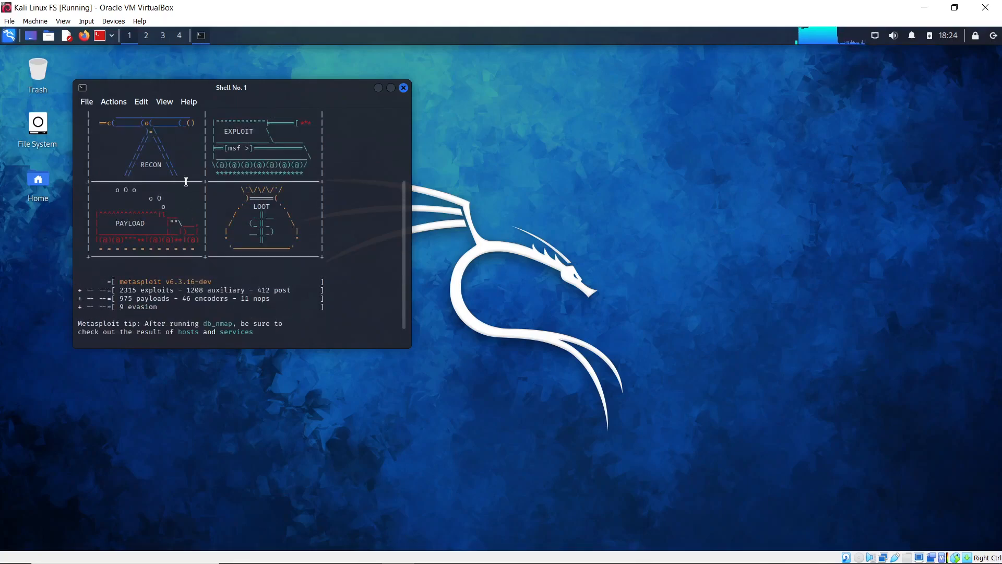
- Close Shell No. 1, shut down Kali from the panel's power options, and restore the VM window
{"action": "left_click", "coordinate": [397, 88]}
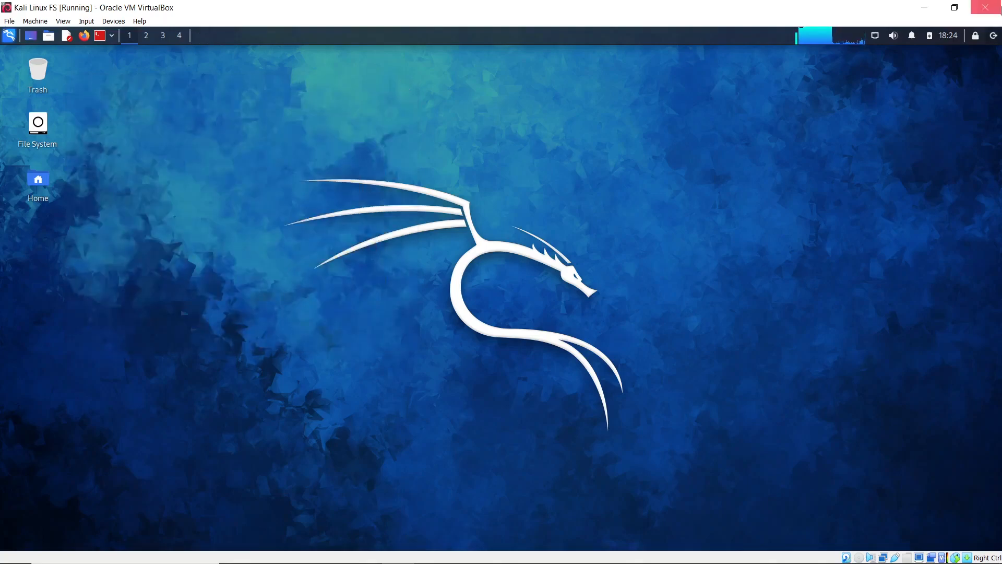
{"action": "left_click", "coordinate": [994, 37]}
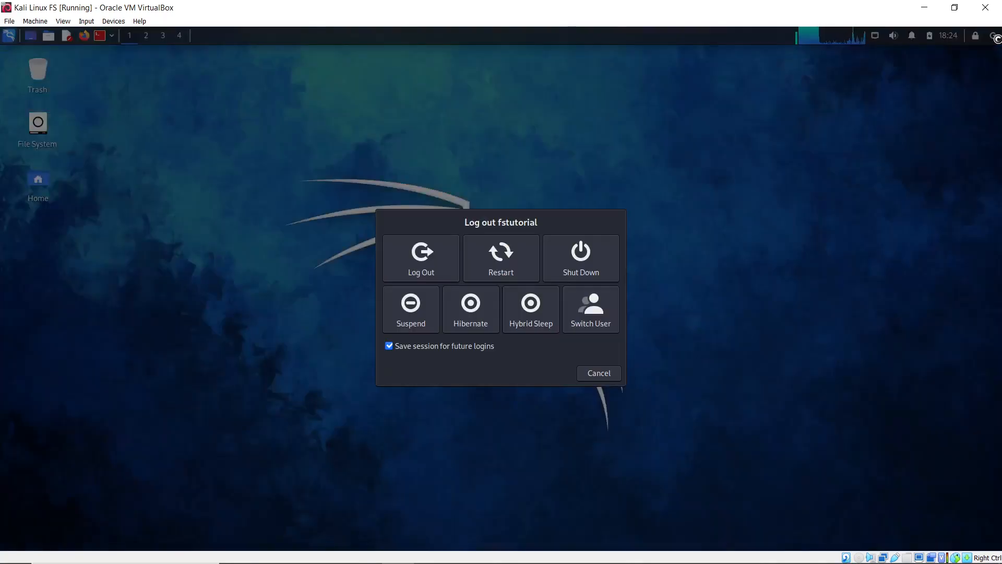
{"action": "left_click", "coordinate": [583, 256]}
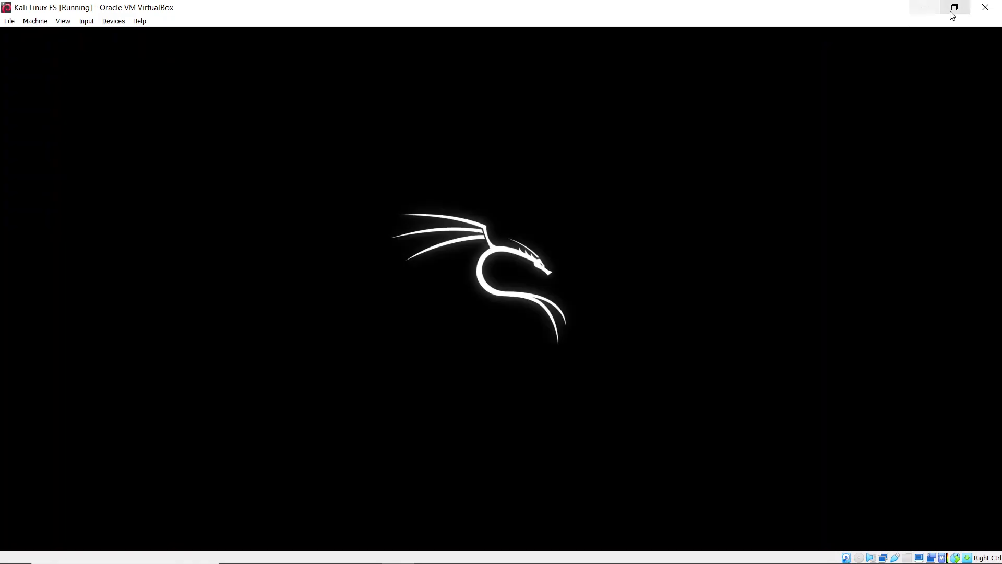
{"action": "left_click", "coordinate": [953, 8]}
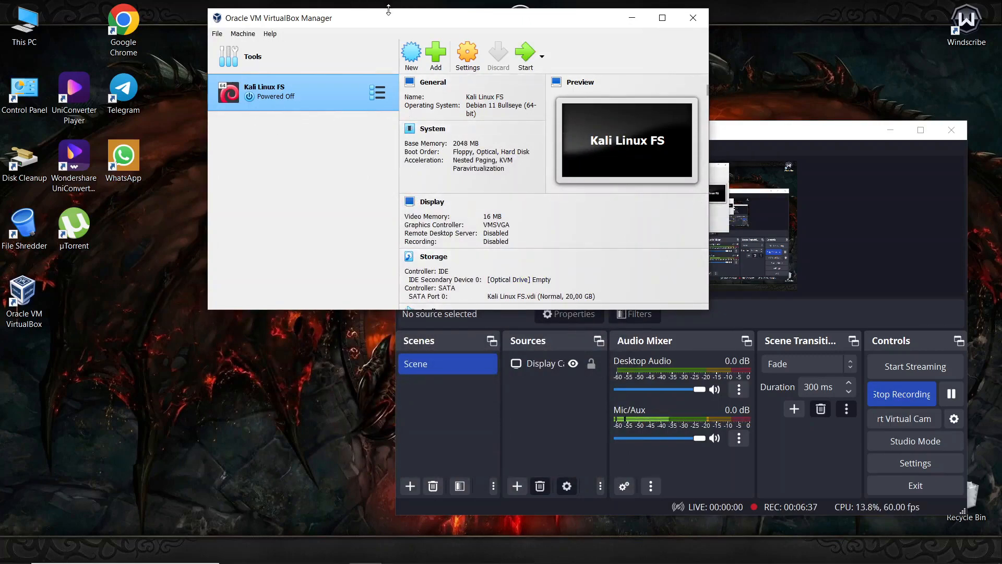
- Scroll the Kali Linux FS details down to Description and check the Start dropdown without starting
{"action": "left_click_drag", "start_coordinate": [389, 11], "coordinate": [383, 144]}
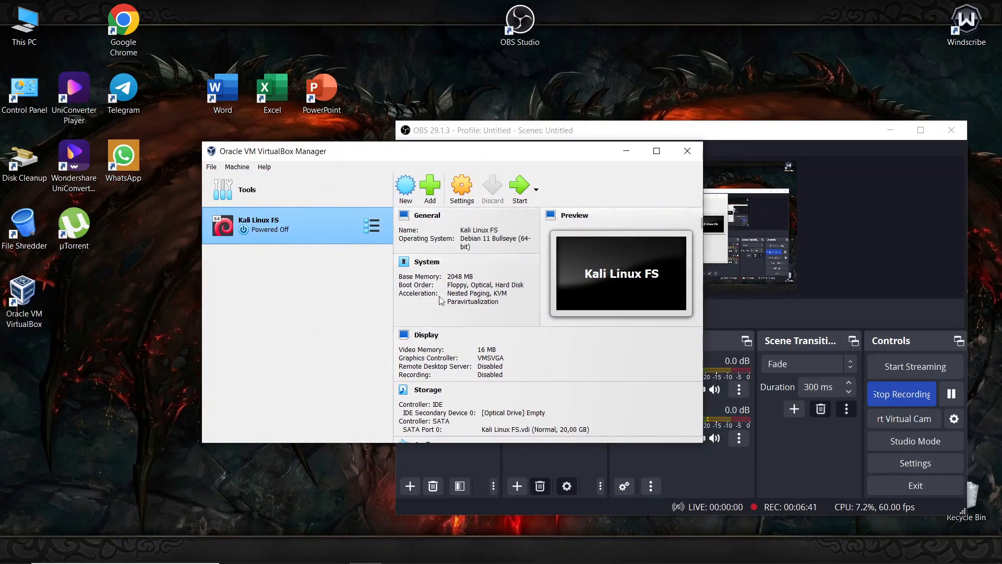
{"action": "scroll", "coordinate": [440, 299], "scroll_direction": "down", "scroll_amount": 5}
{"action": "left_click", "coordinate": [536, 191]}
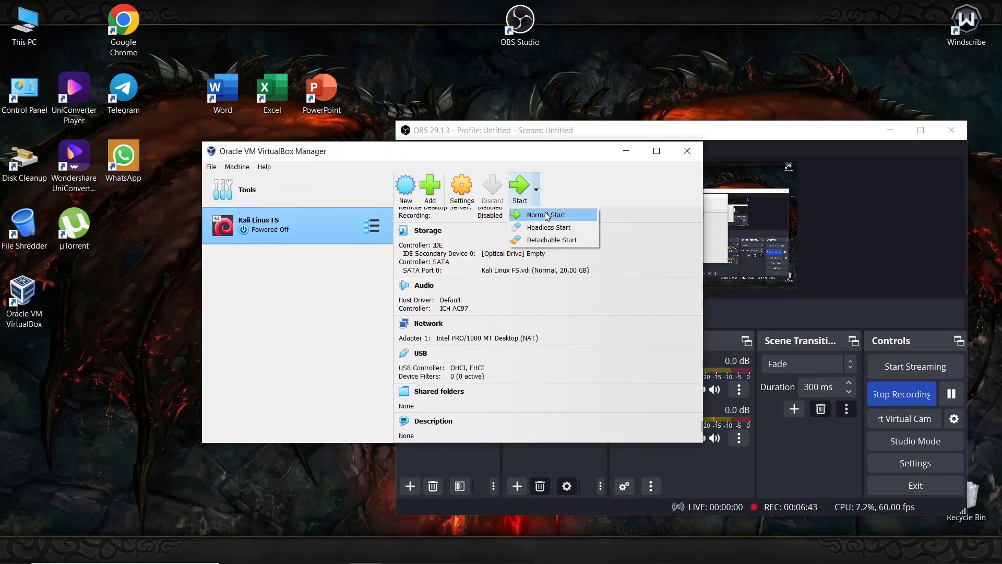
{"action": "left_click", "coordinate": [553, 303]}
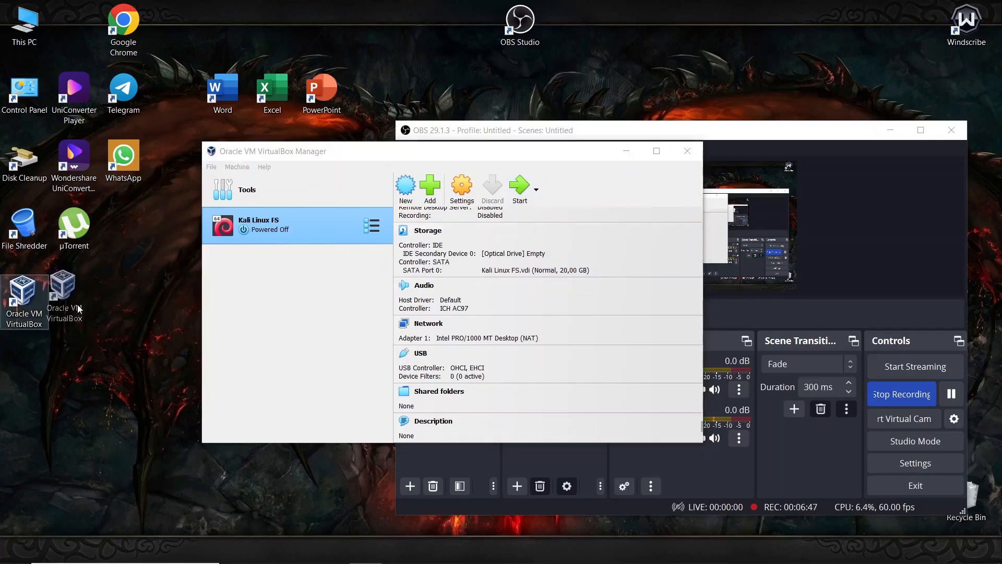
- Refocus the VirtualBox Manager window and move it to the screen's top-left
{"action": "left_click", "coordinate": [26, 298]}
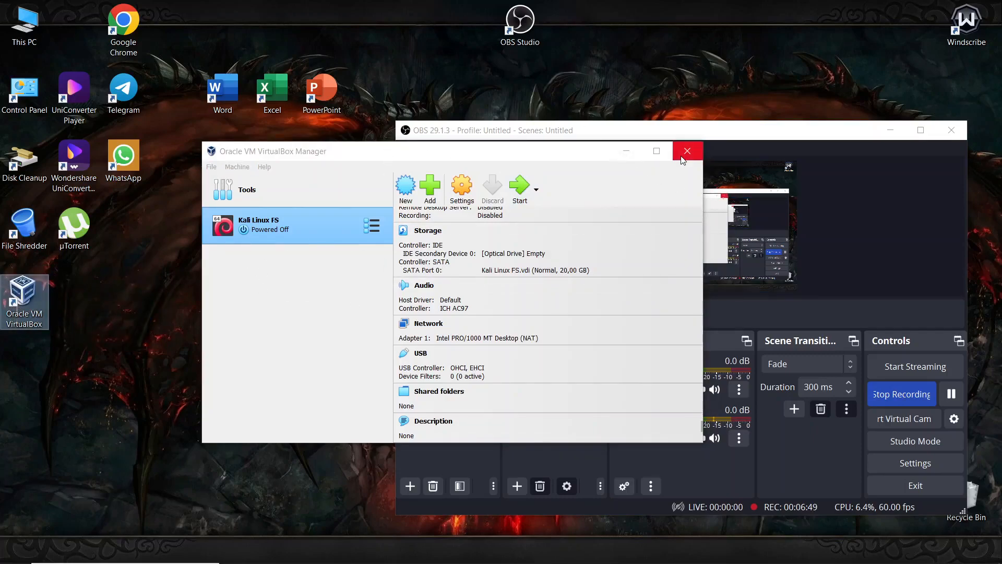
{"action": "left_click", "coordinate": [327, 282]}
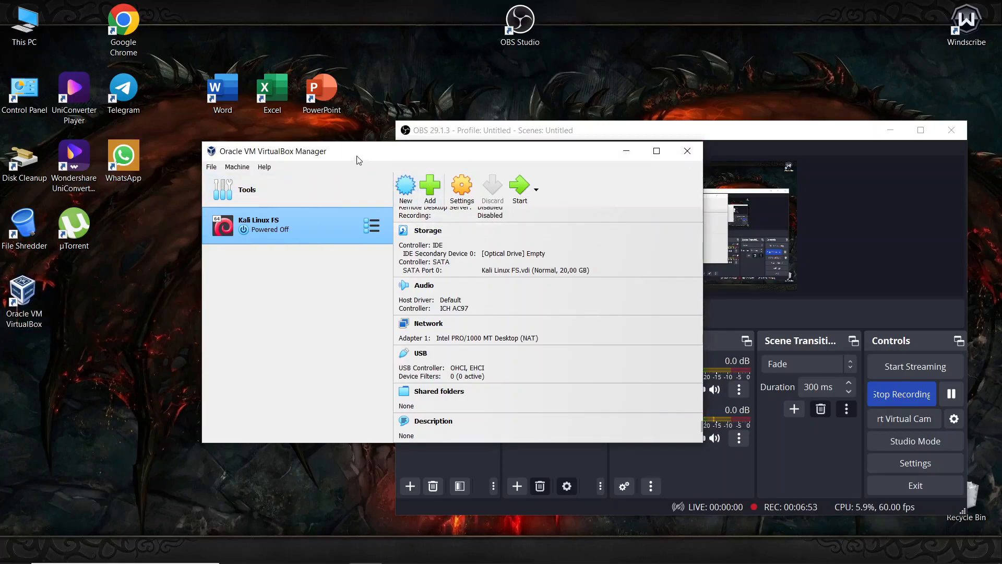
{"action": "left_click_drag", "start_coordinate": [359, 159], "coordinate": [172, 31]}
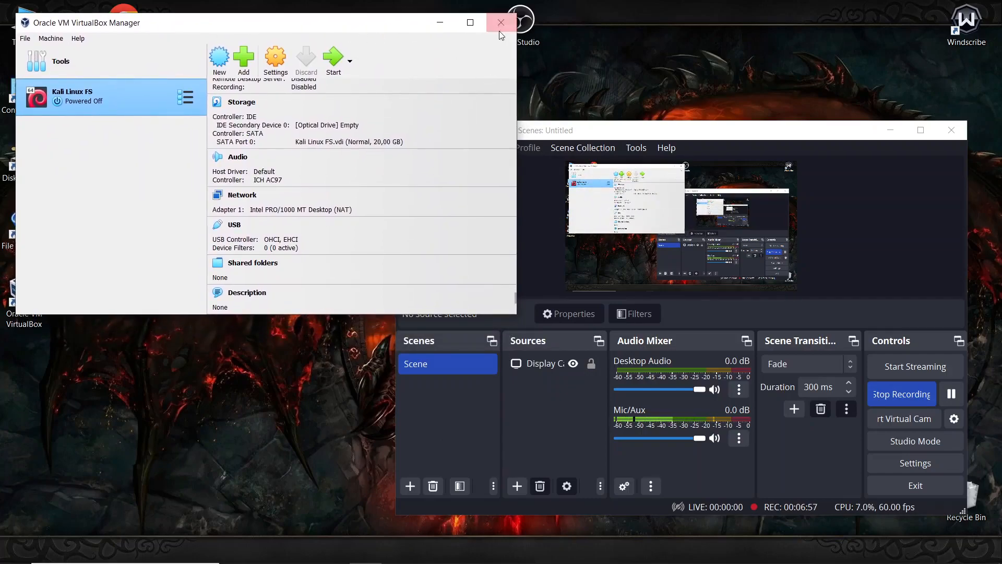